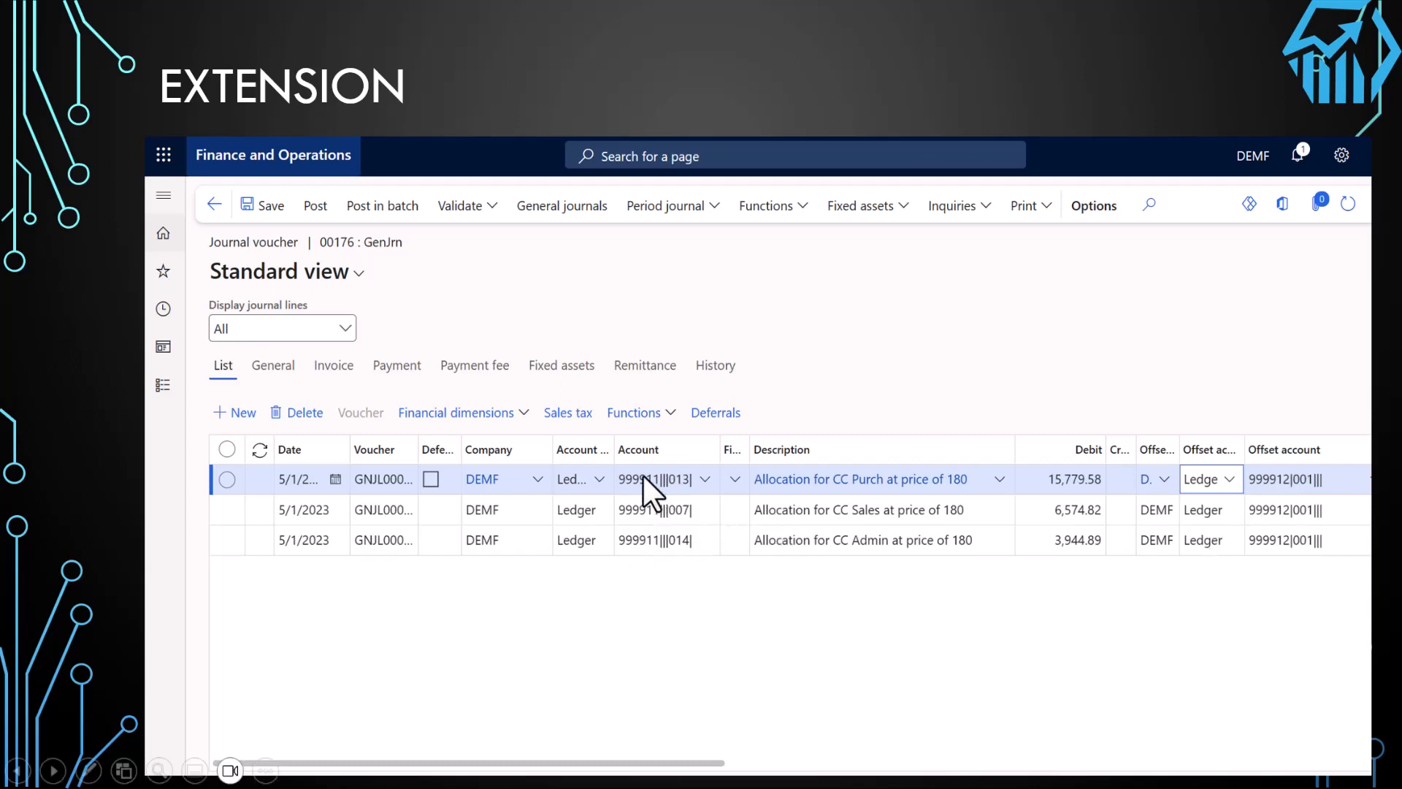
pyautogui.click(1272, 517)
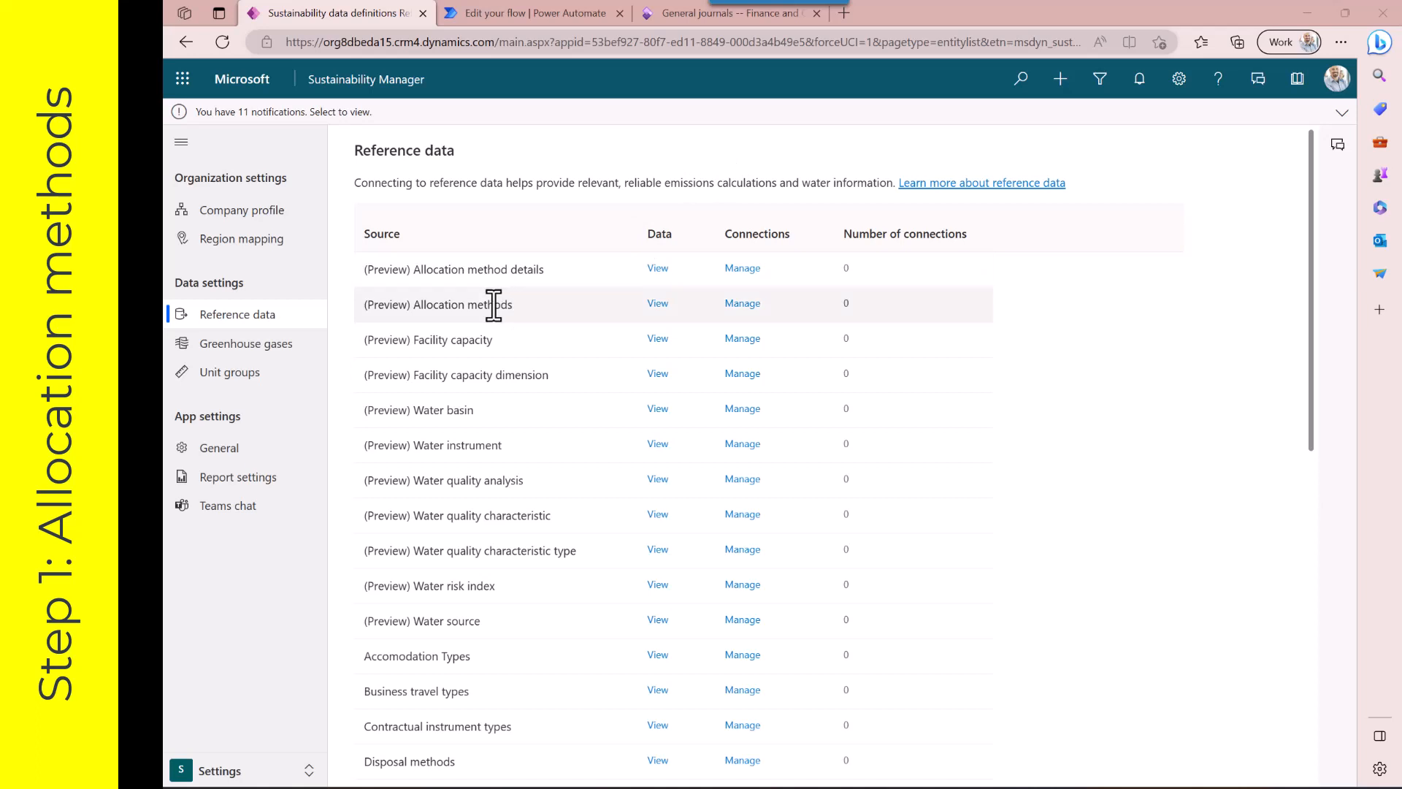
# Open the Allocation methods reference data list, then return to the Reference data page
pyautogui.click(655, 303)
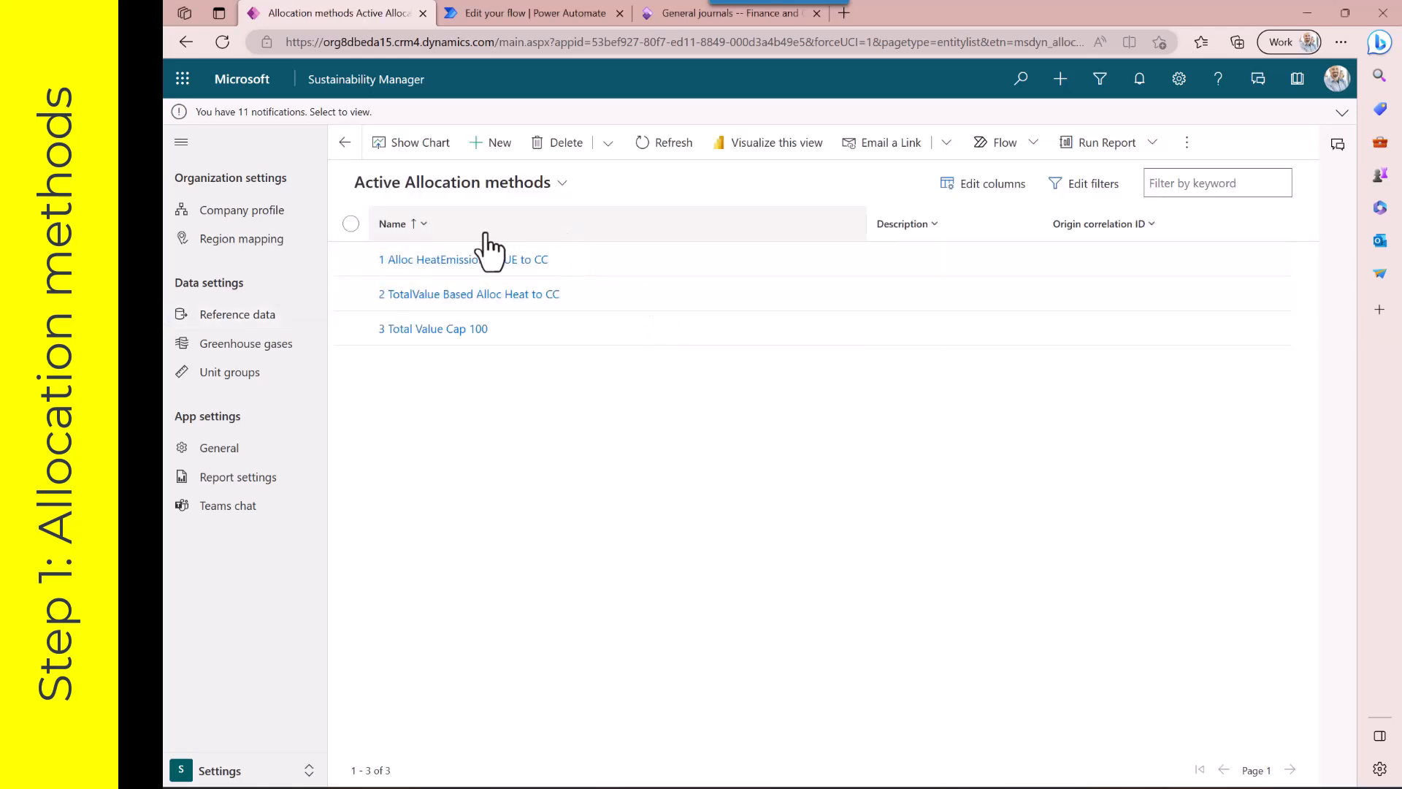
pyautogui.click(494, 146)
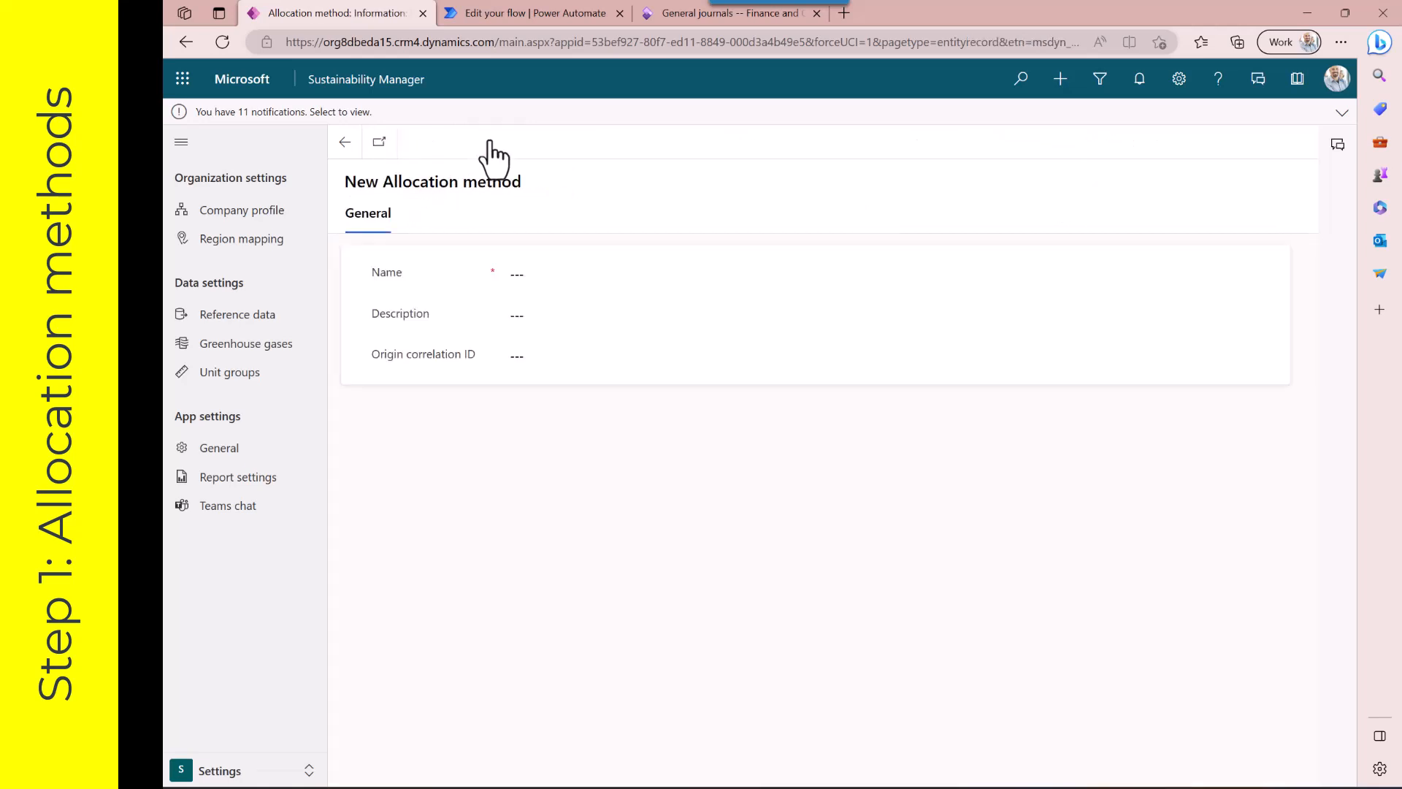
pyautogui.click(345, 141)
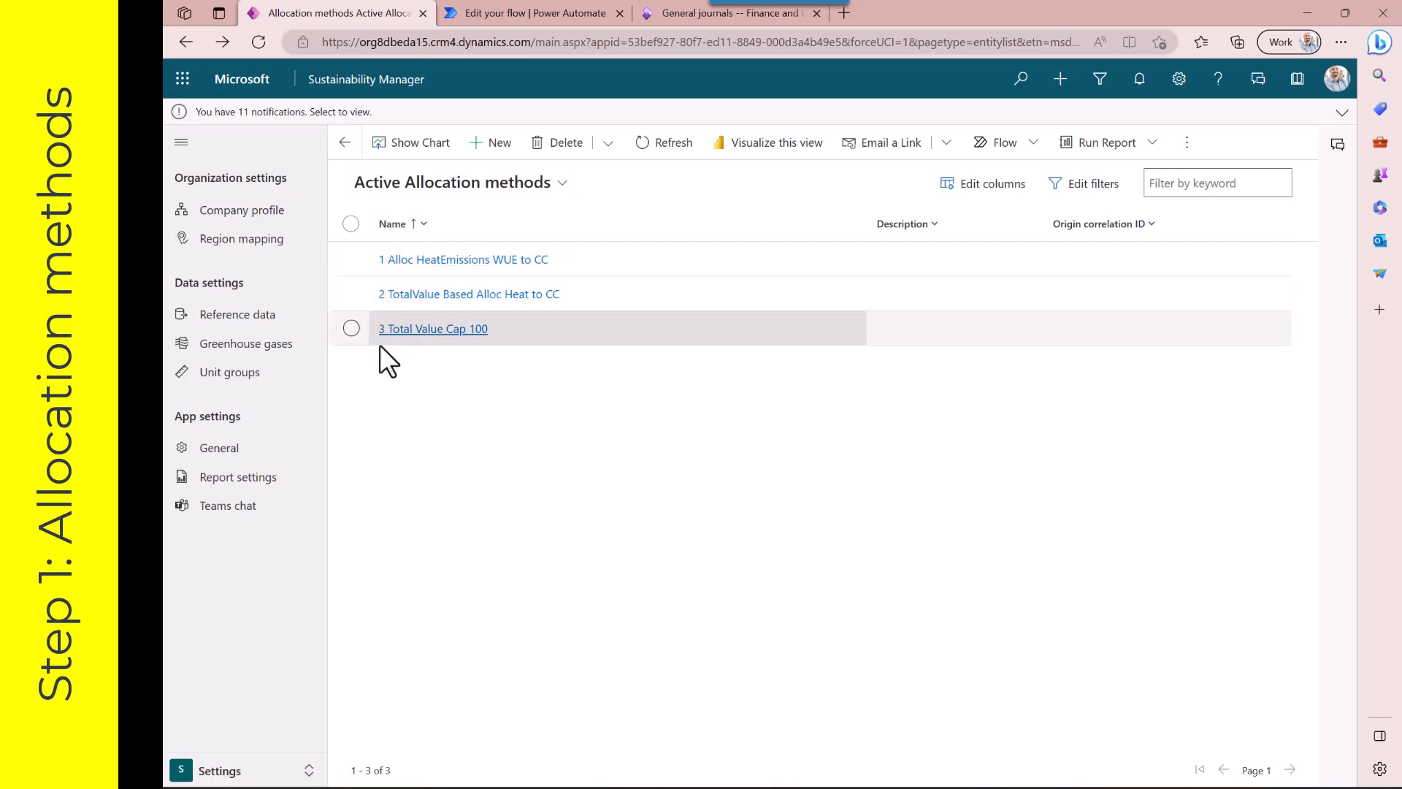
pyautogui.click(344, 141)
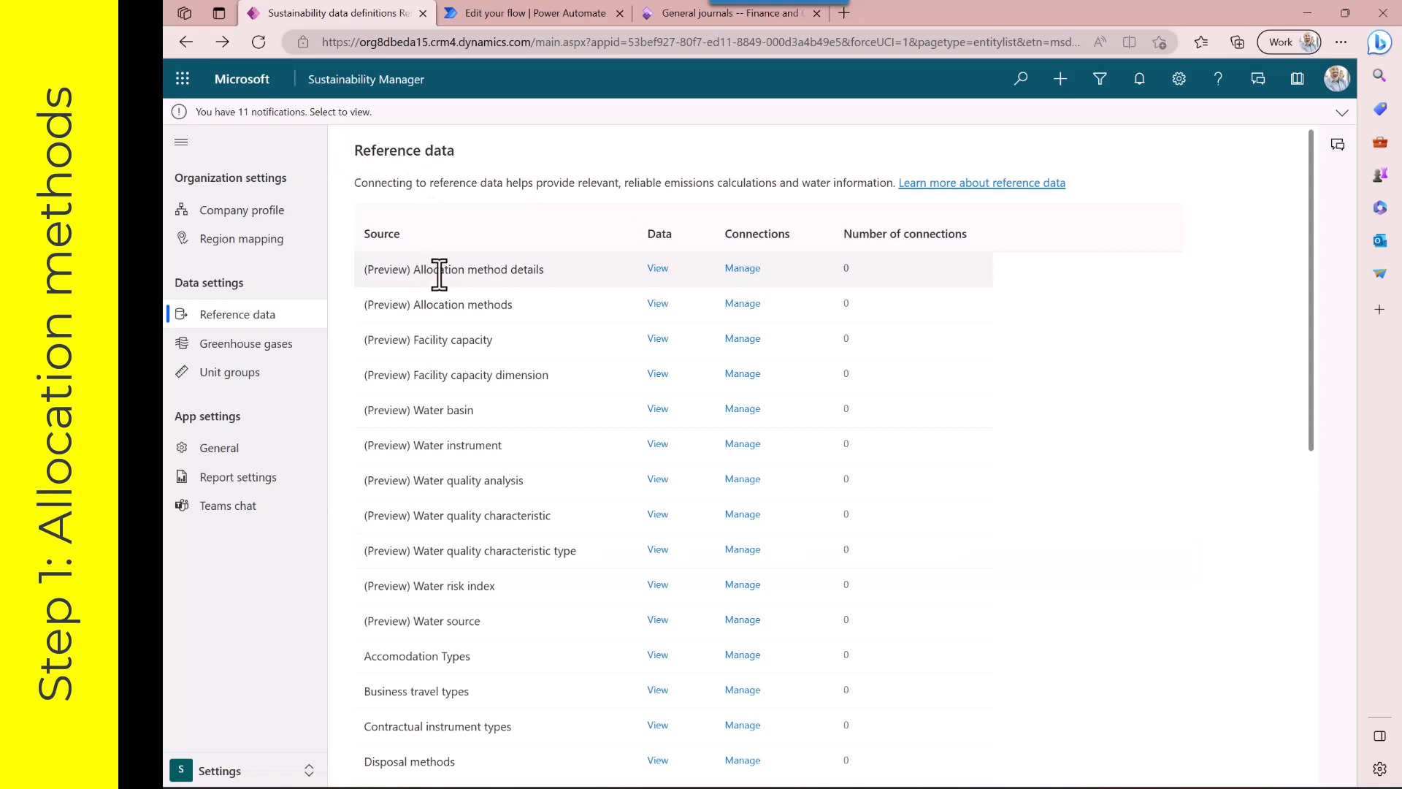
# Review the Allocation method details, selecting the rows of methods 1 Alloc HeatEmissions and 3 Total Value Cap 100
pyautogui.click(657, 269)
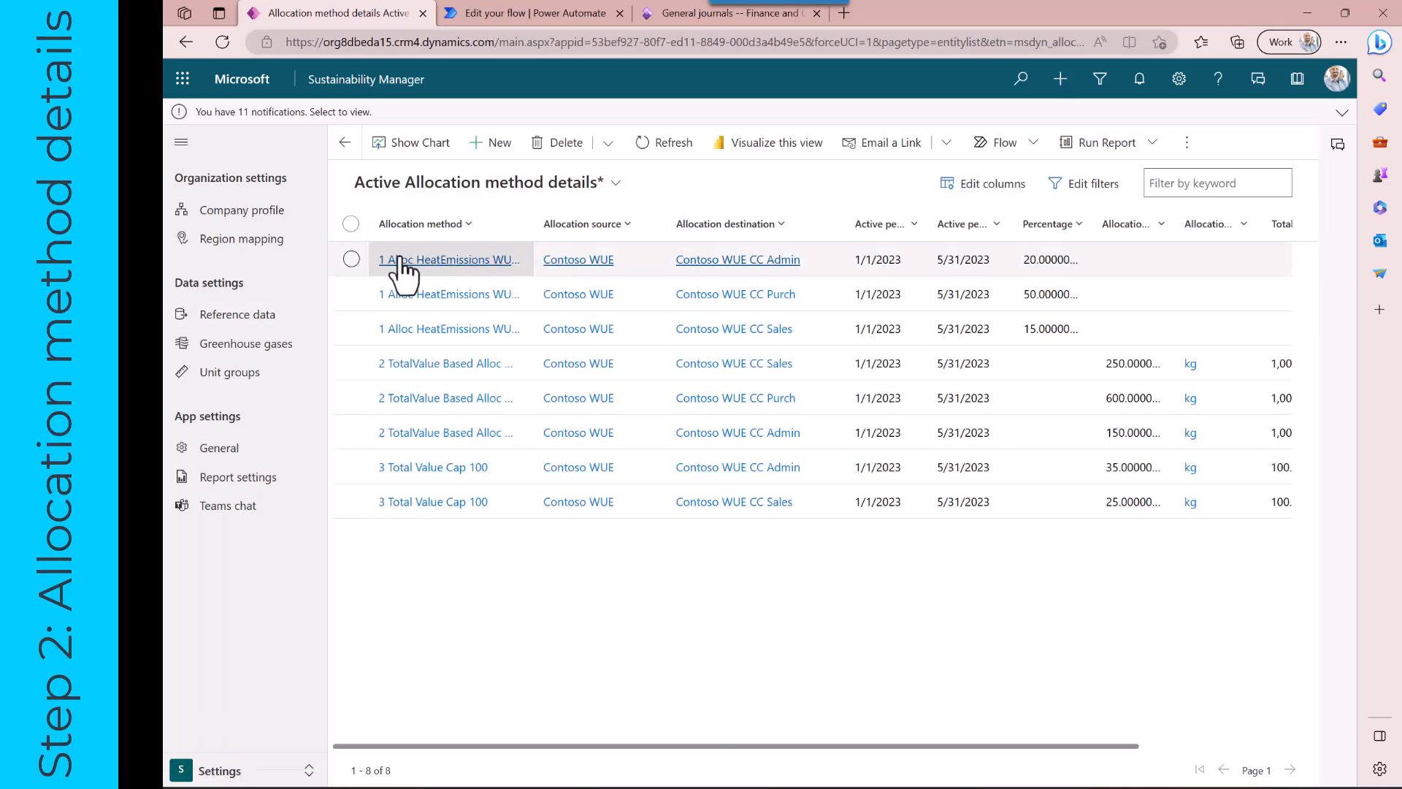
pyautogui.click(351, 259)
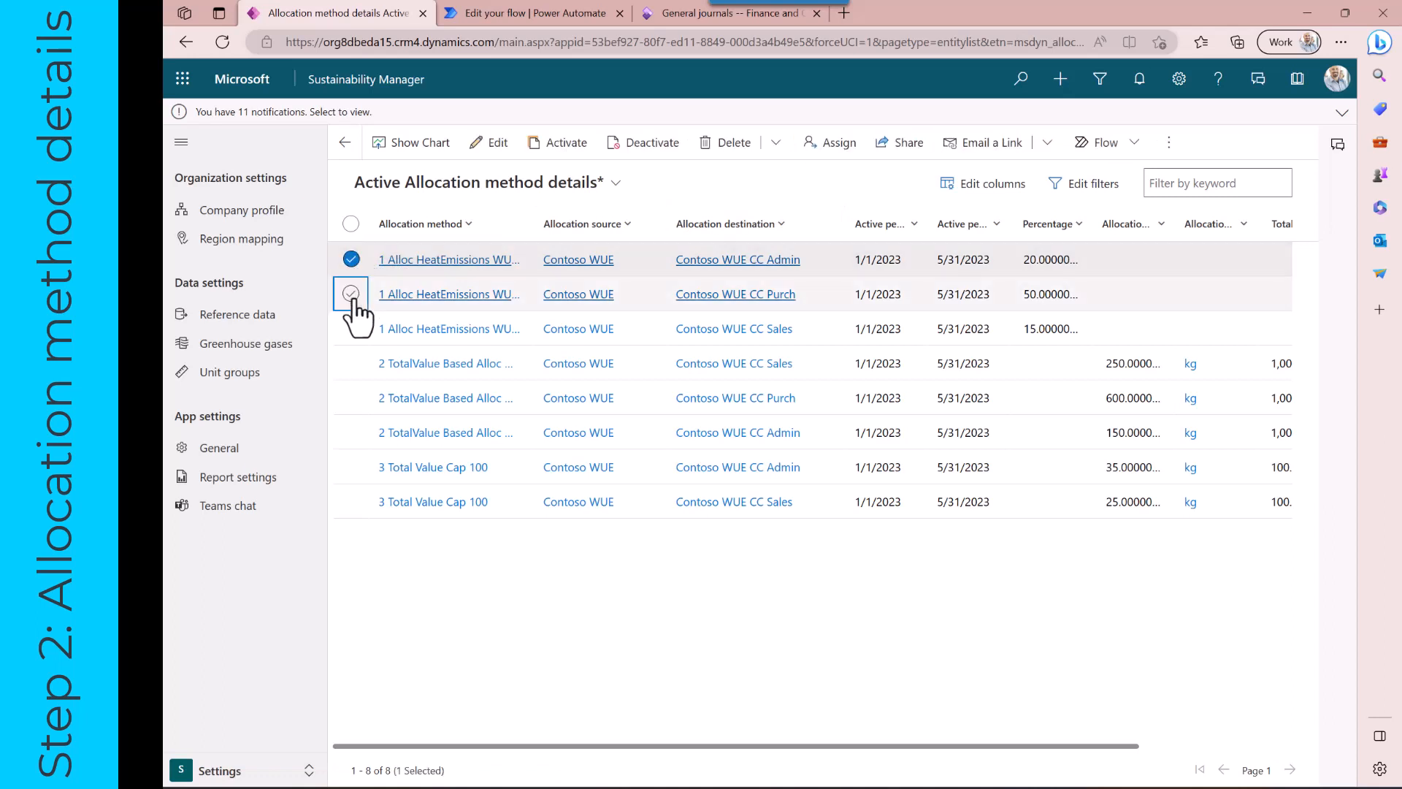
pyautogui.click(351, 293)
pyautogui.click(352, 328)
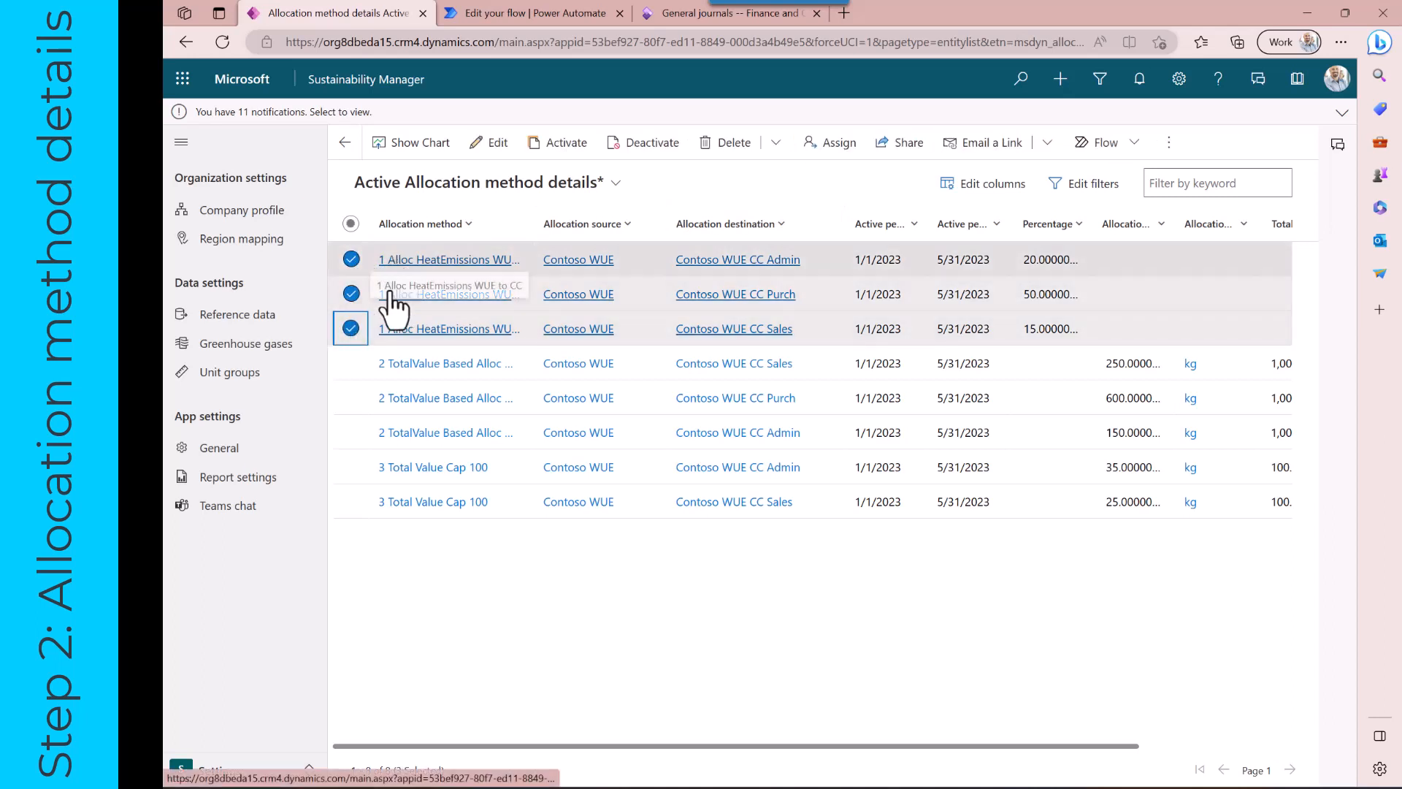
pyautogui.click(351, 467)
pyautogui.click(352, 502)
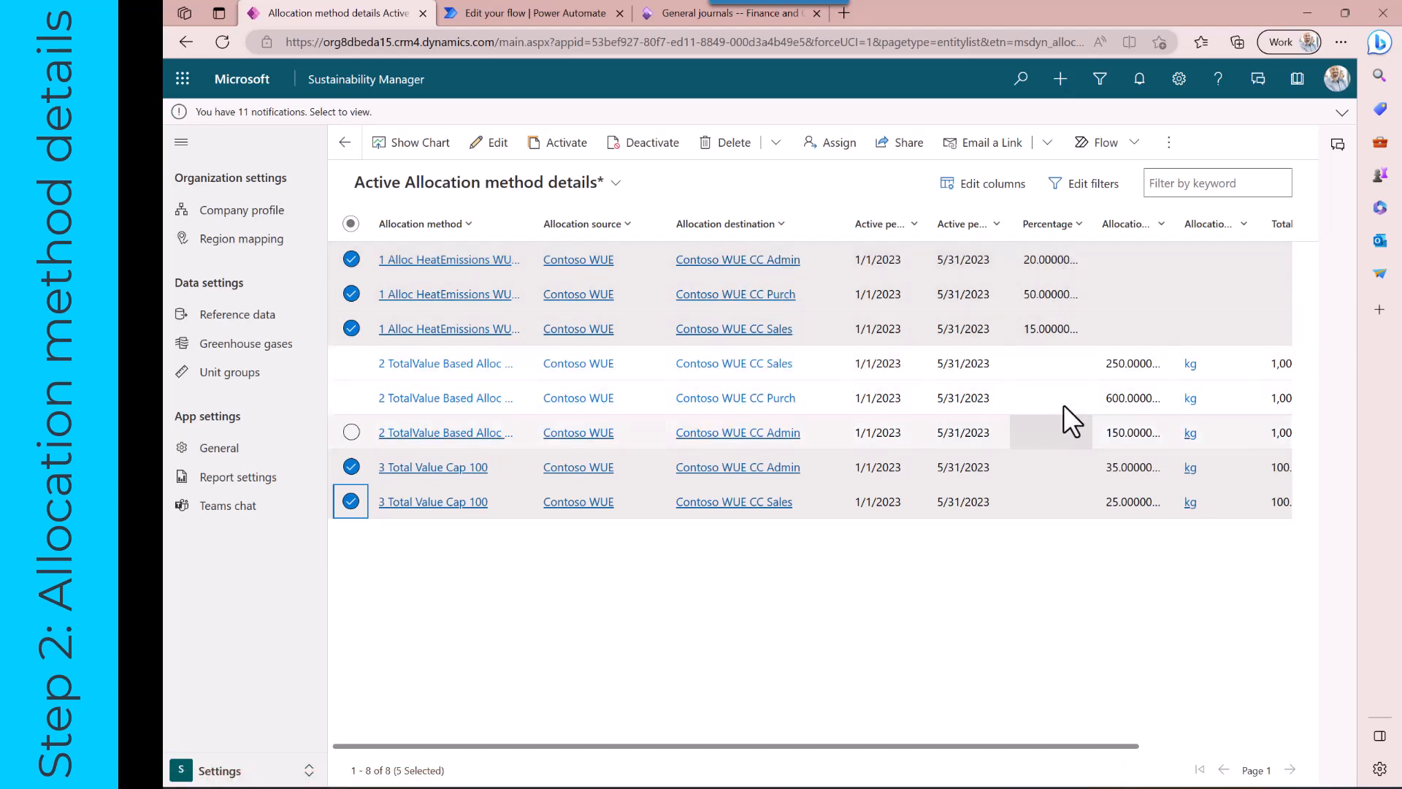
pyautogui.hscroll(3, 1118, 364)
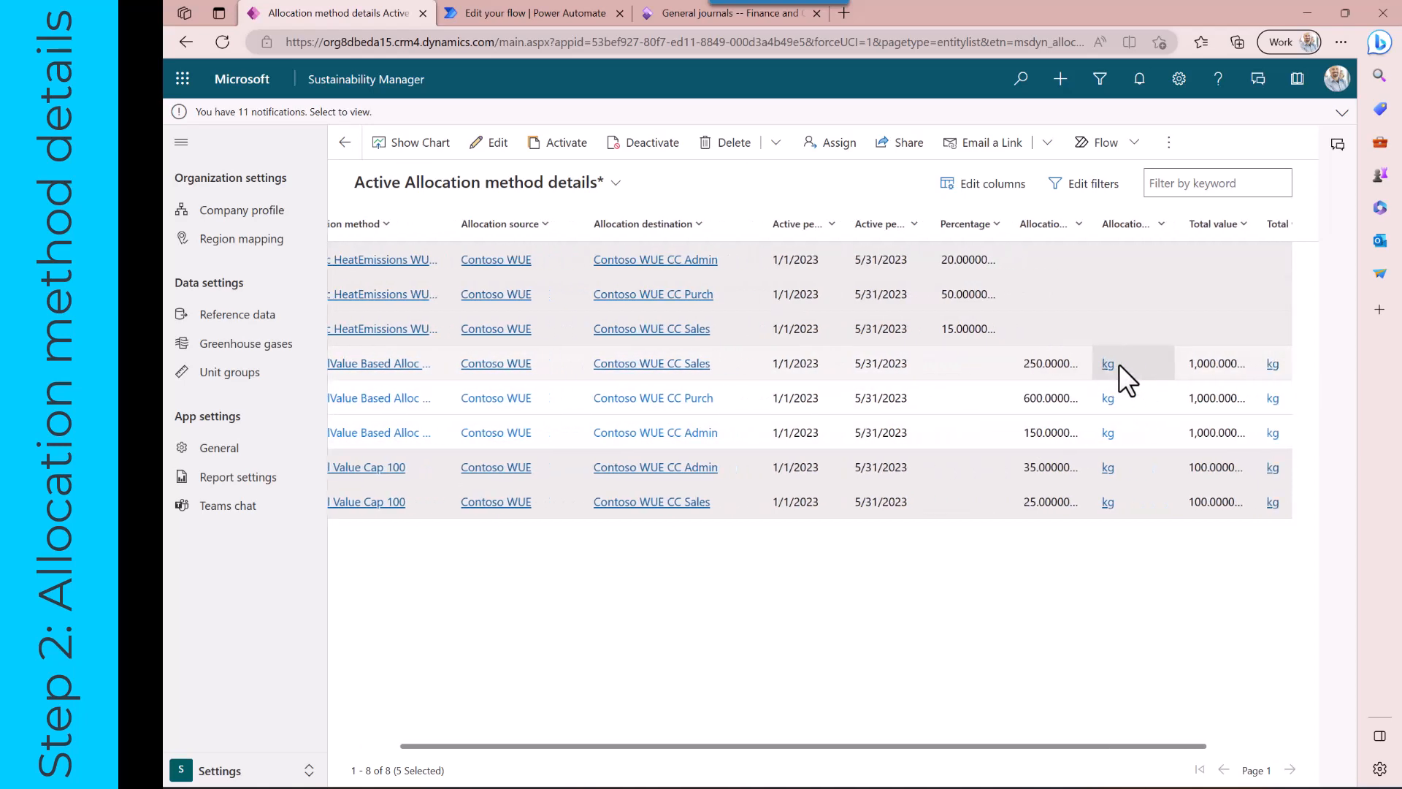
pyautogui.hscroll(-3, 1032, 414)
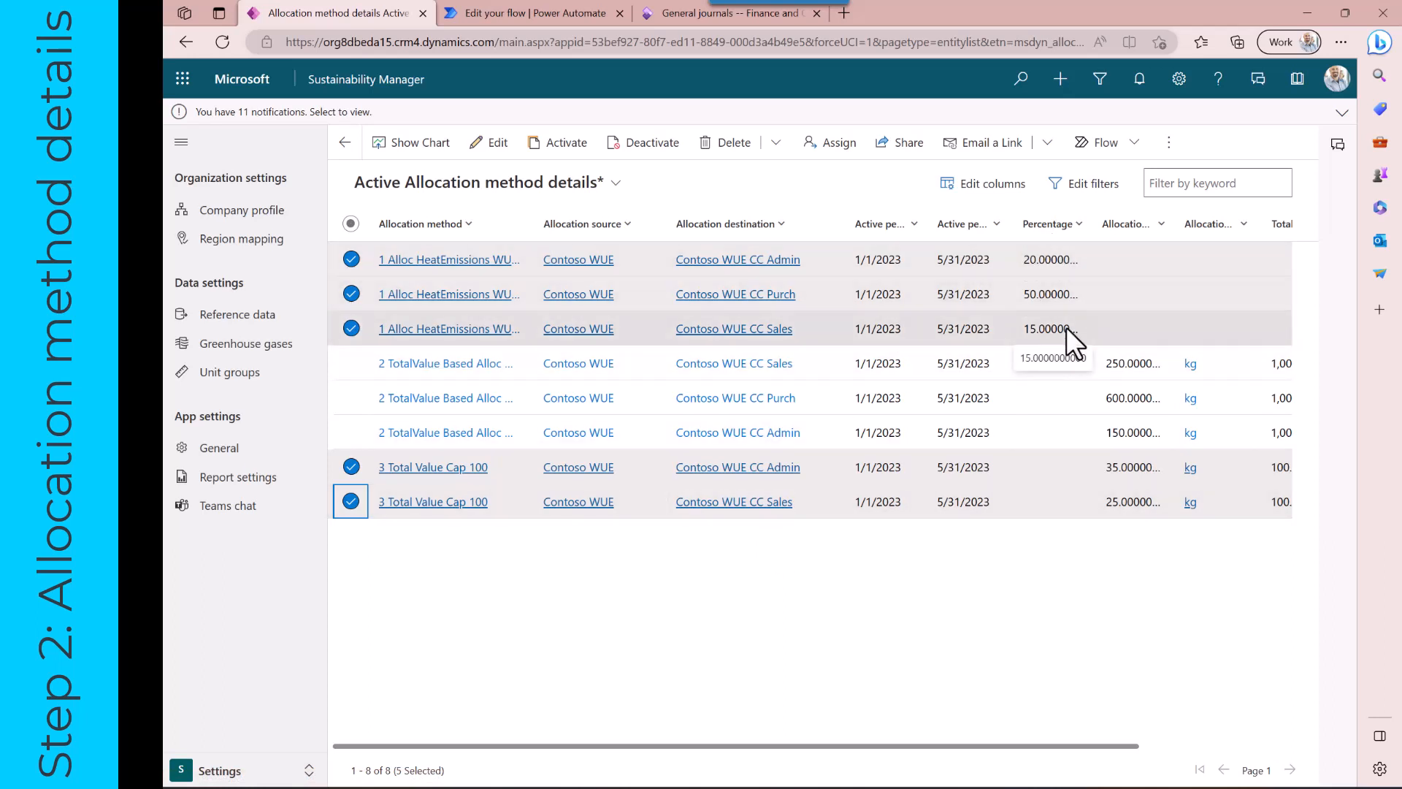
# Switch to the Data area and open Allocation profiles
pyautogui.click(236, 777)
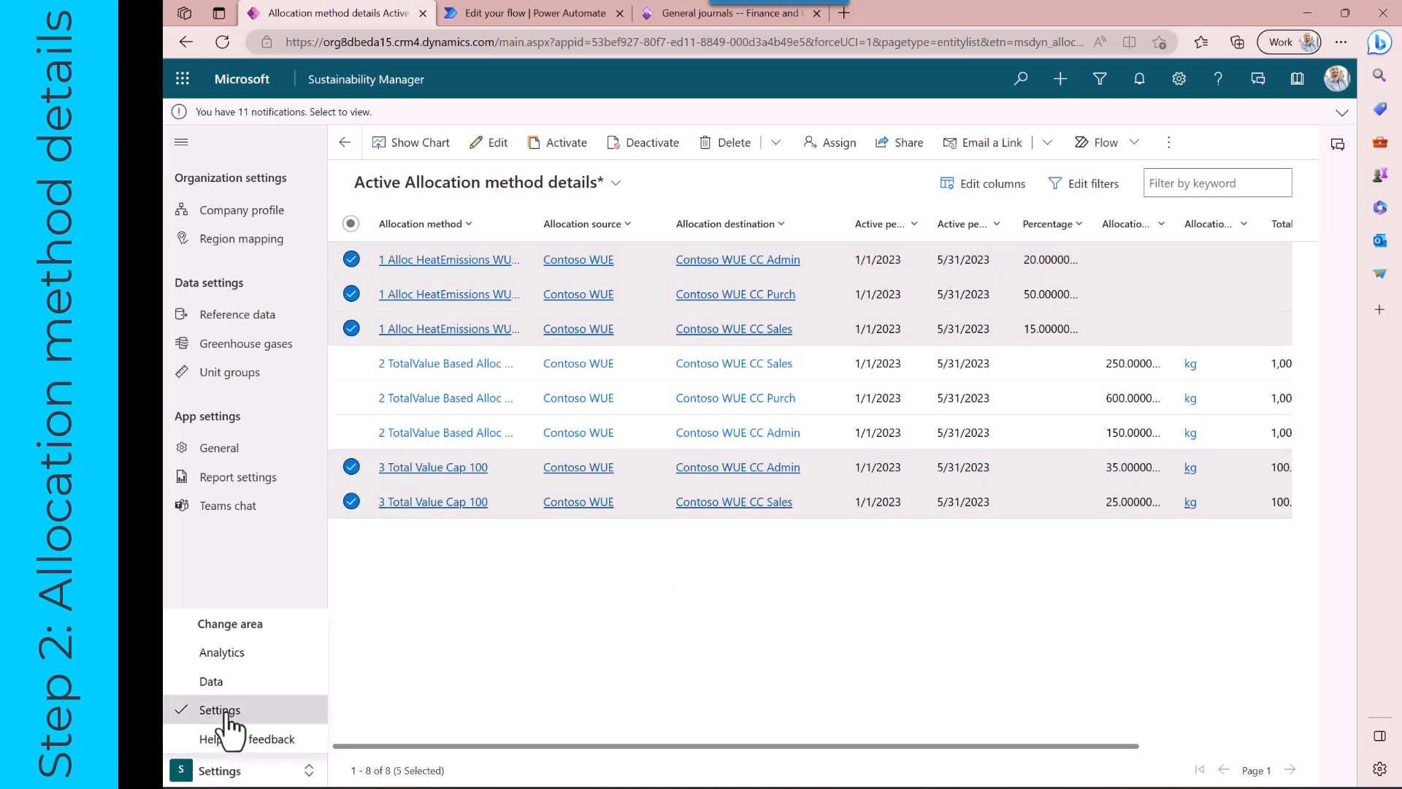
pyautogui.click(224, 683)
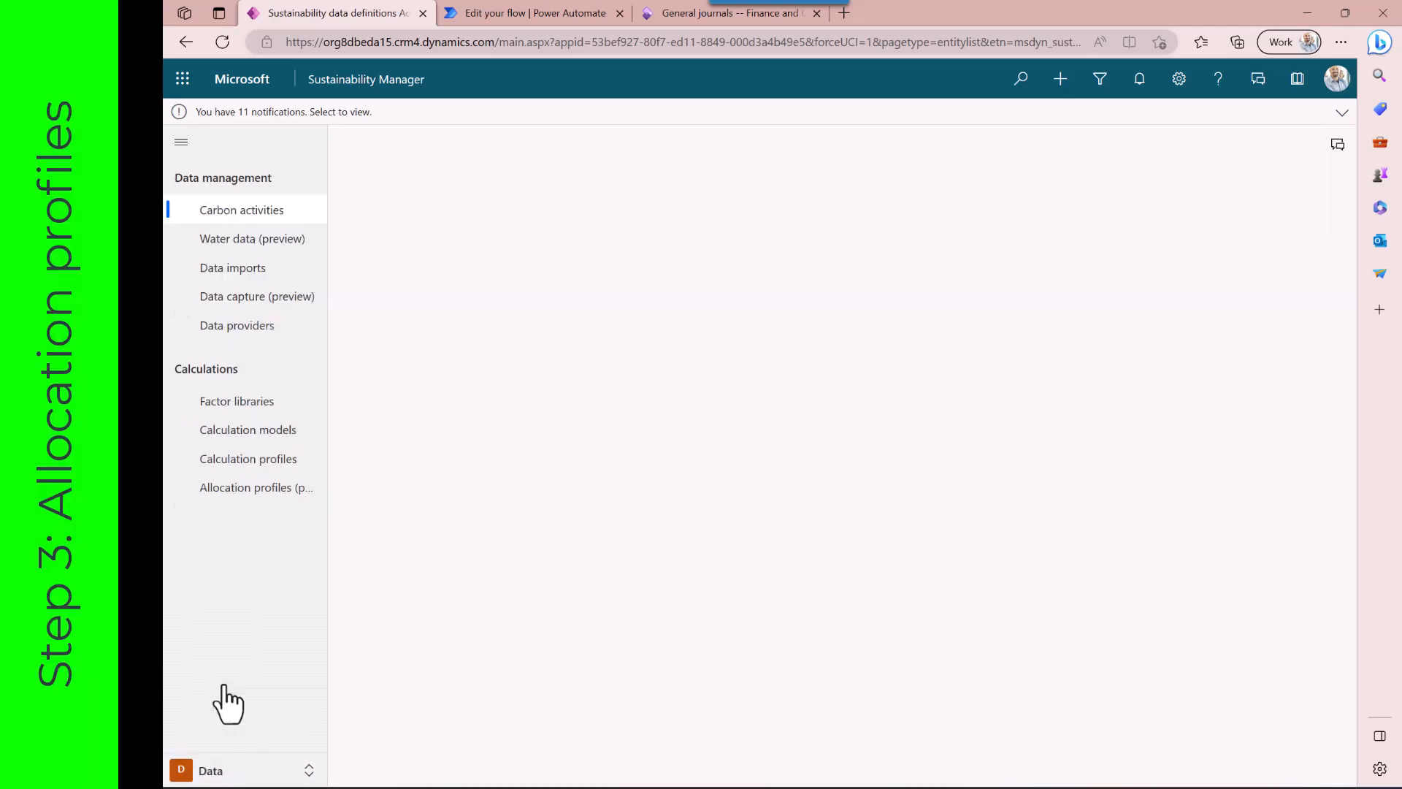
pyautogui.click(251, 491)
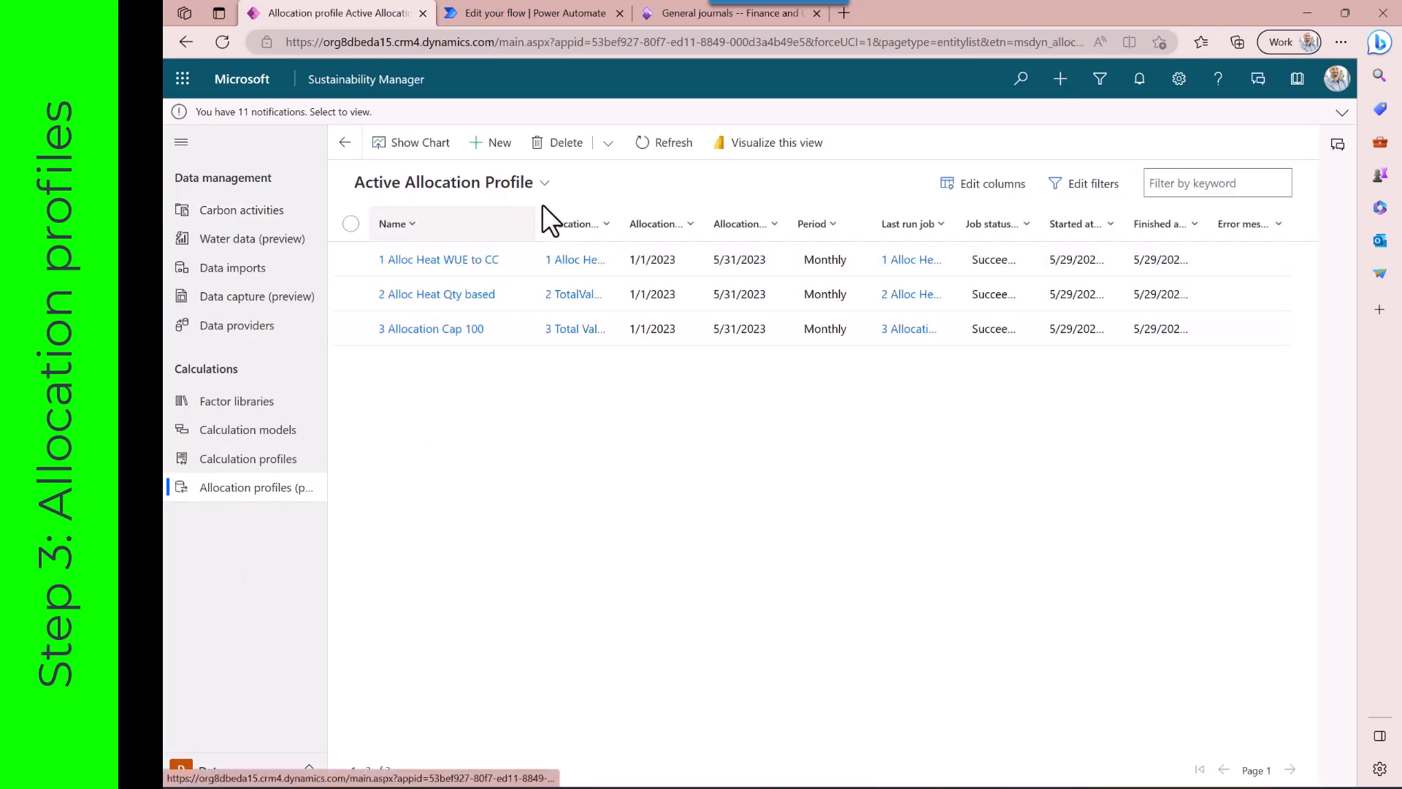
# Start a new allocation profile with emission sources Purchased heat, electricity, steam, 5. Waste generated in operations and 6. Business travel
pyautogui.click(492, 146)
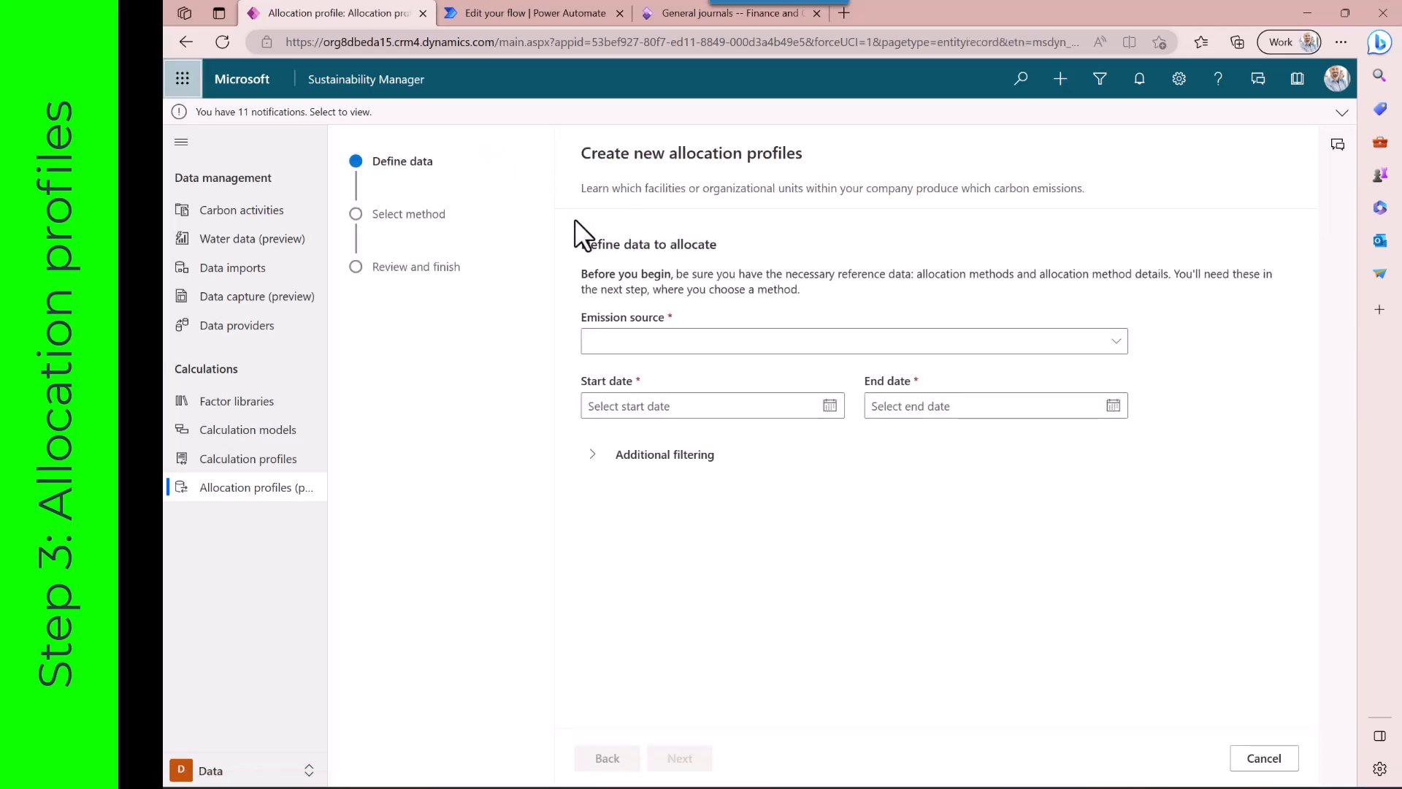
pyautogui.click(649, 341)
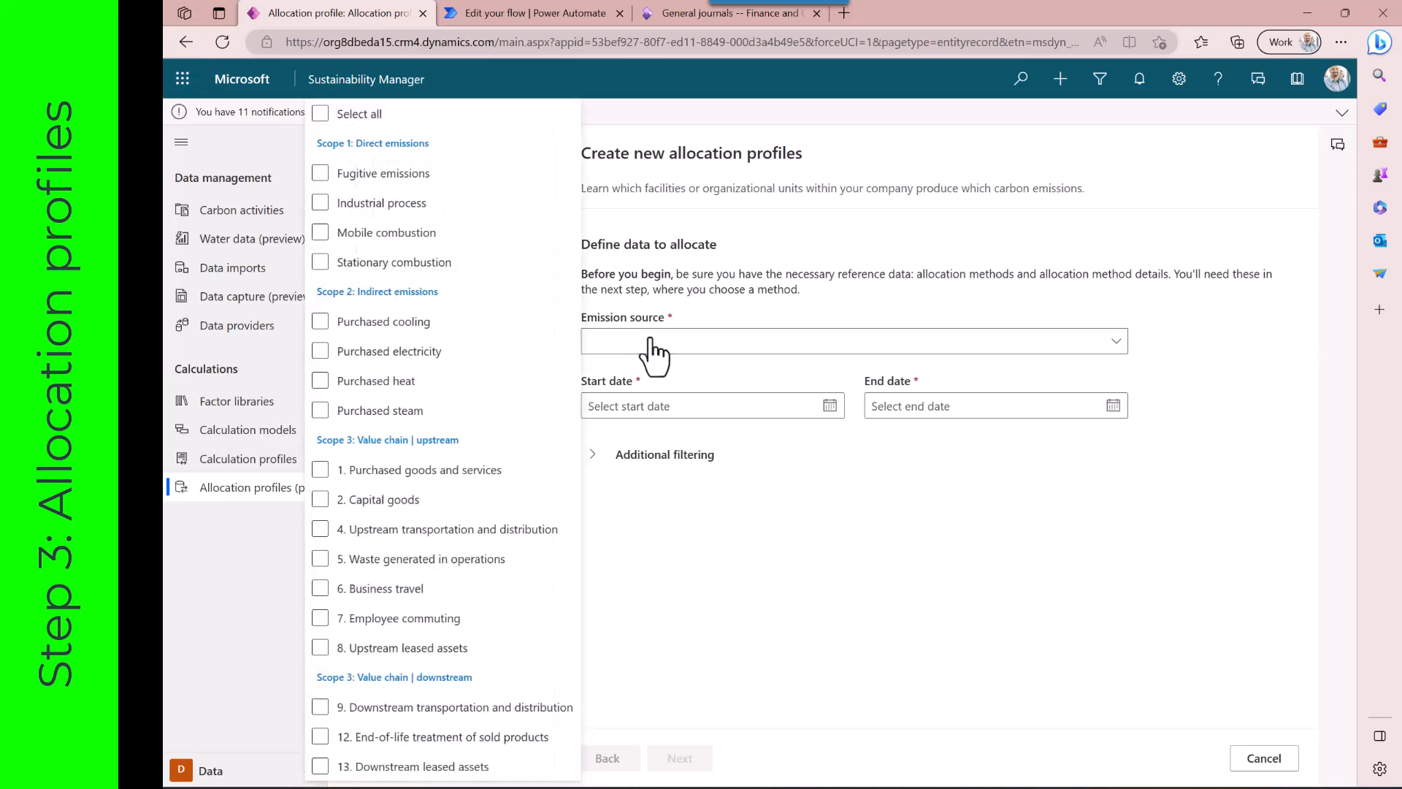
pyautogui.click(320, 382)
pyautogui.click(320, 352)
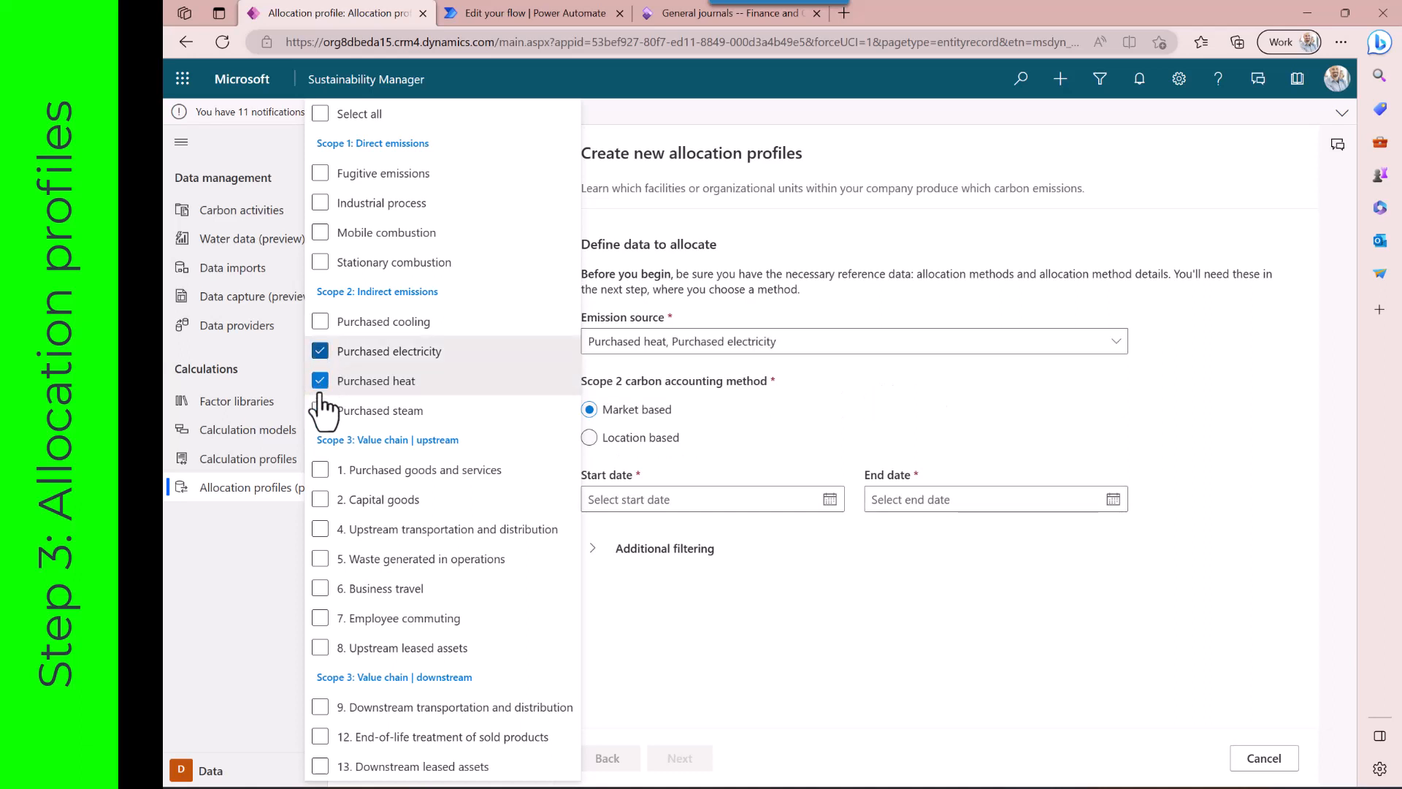
pyautogui.click(320, 411)
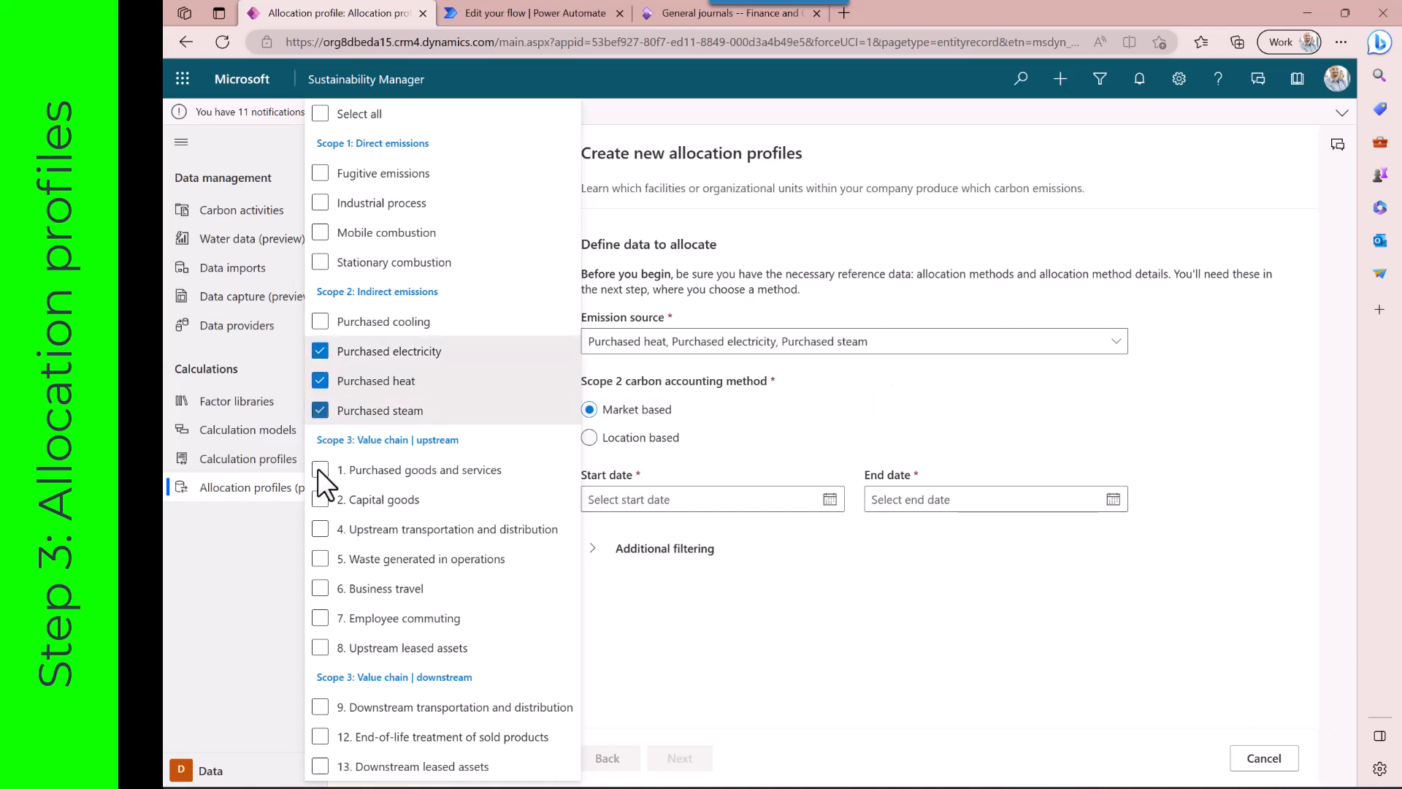
pyautogui.click(320, 559)
pyautogui.click(320, 588)
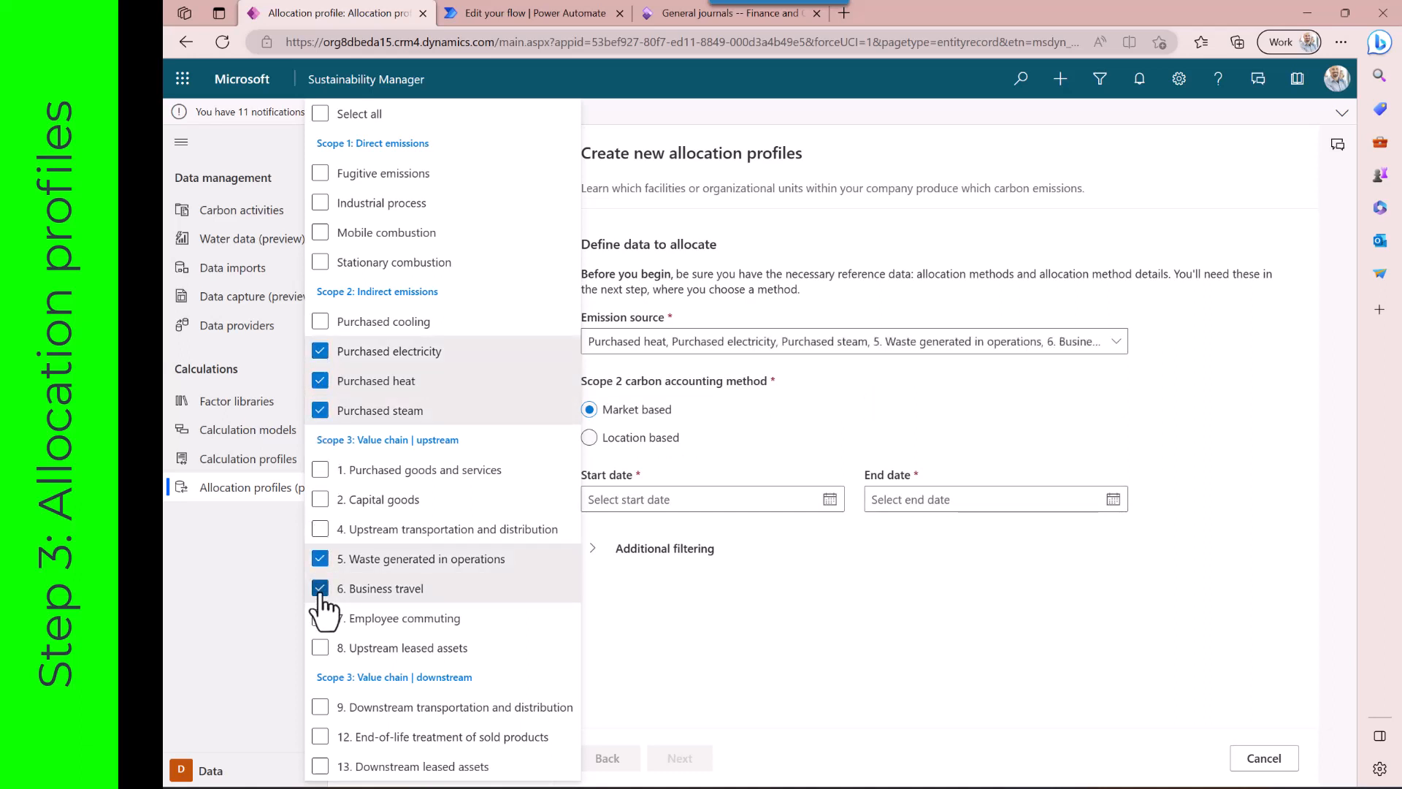
# Choose Location based accounting, set the period from 1/1/2023 to 5/31/2023, and continue to method selection
pyautogui.click(589, 437)
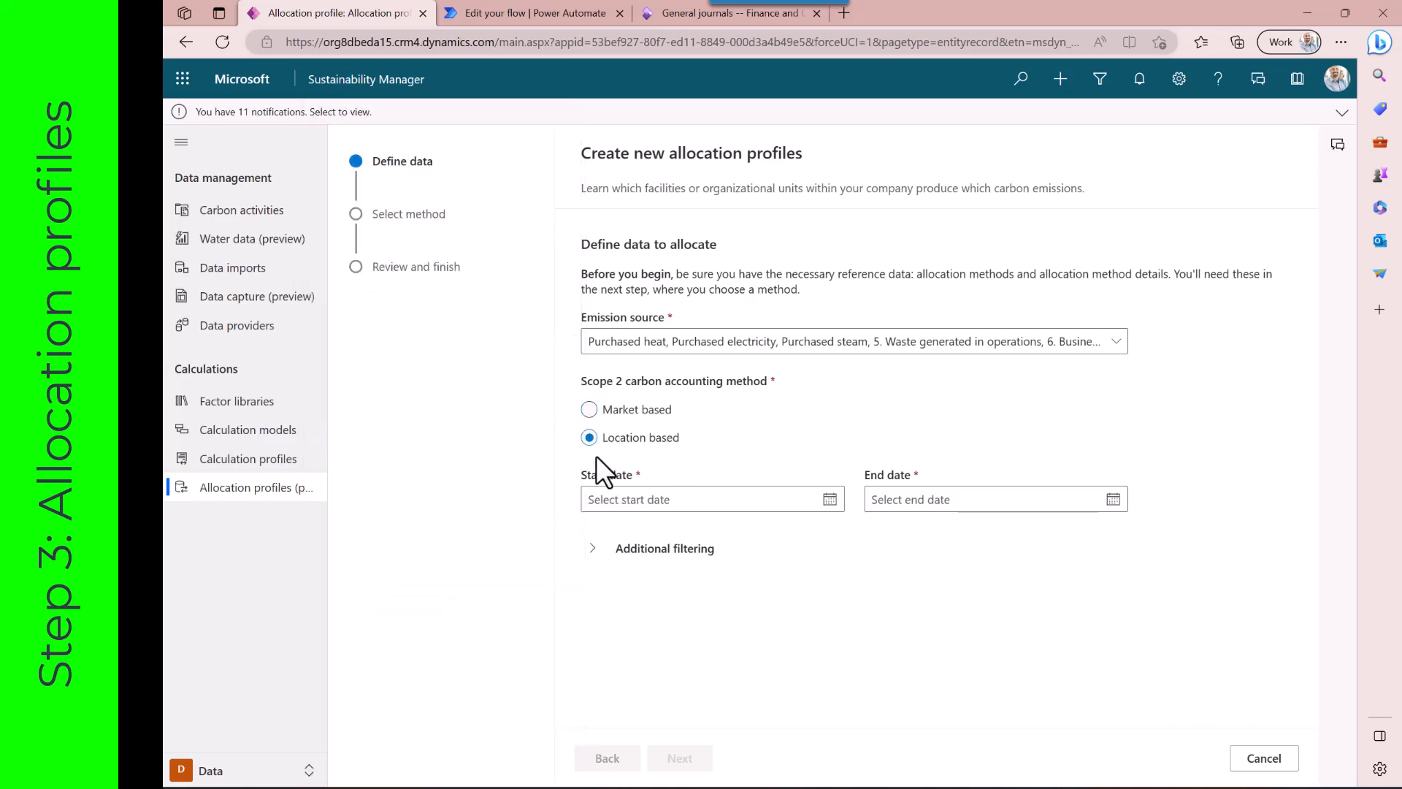
pyautogui.click(830, 500)
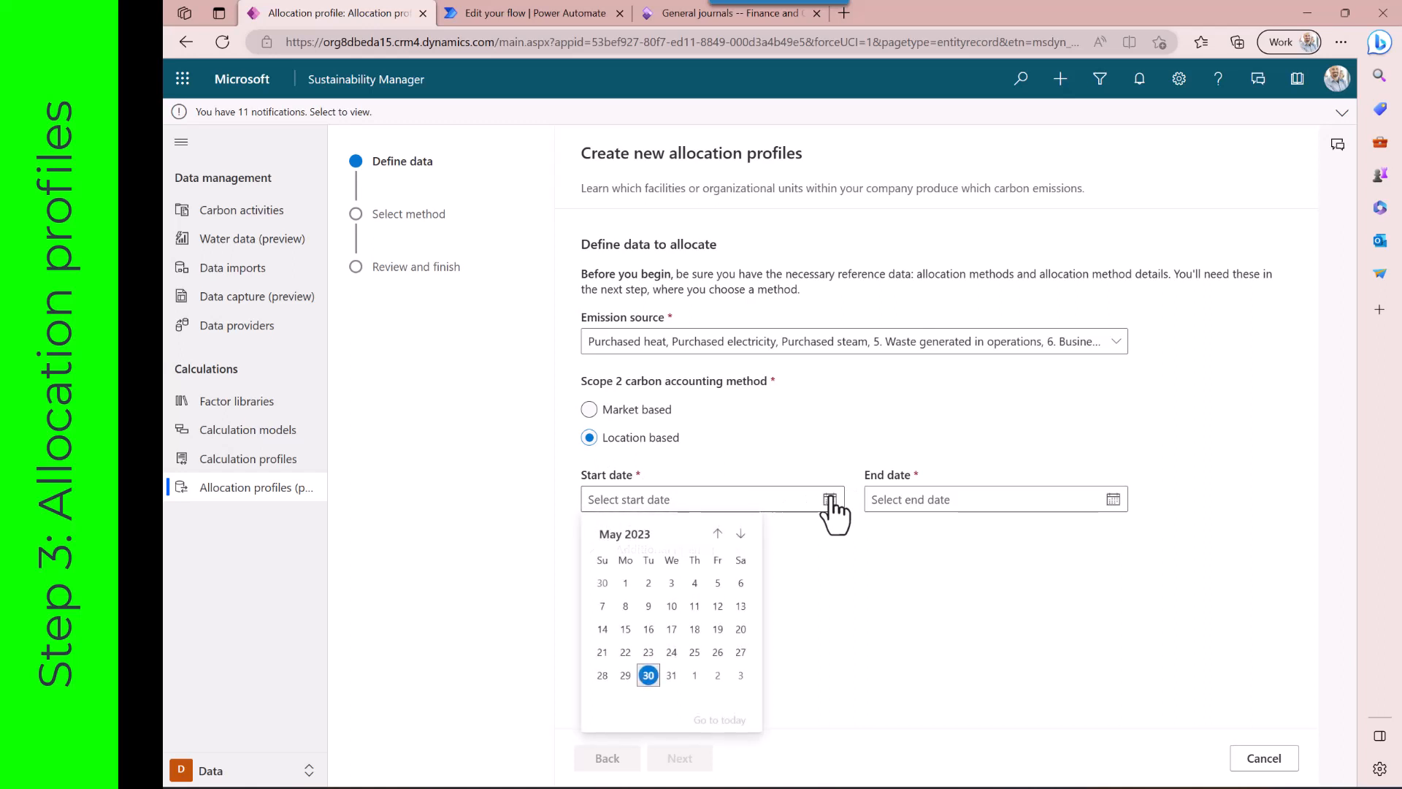
pyautogui.click(718, 534)
pyautogui.click(718, 534)
pyautogui.click(718, 534)
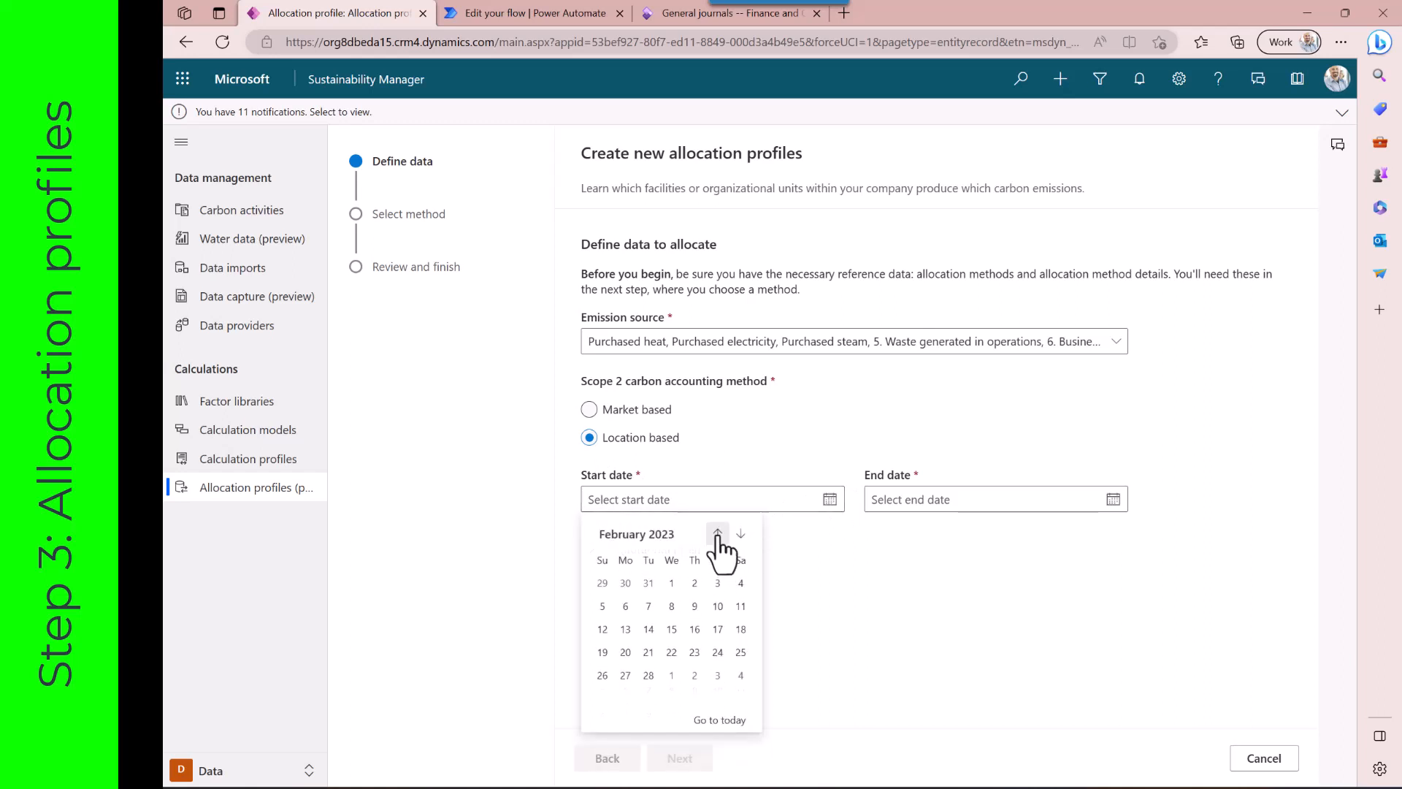
pyautogui.click(718, 533)
pyautogui.click(602, 582)
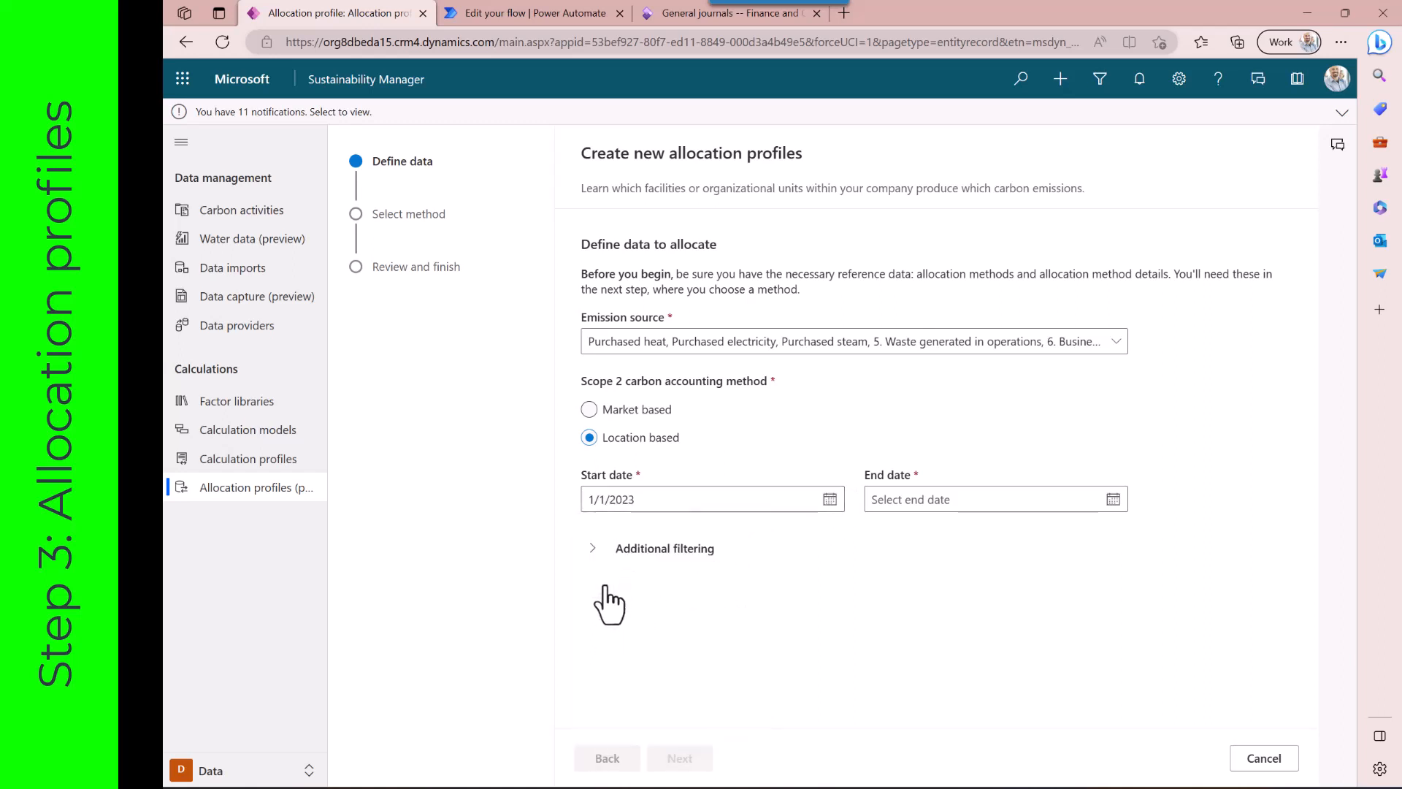
pyautogui.click(1112, 499)
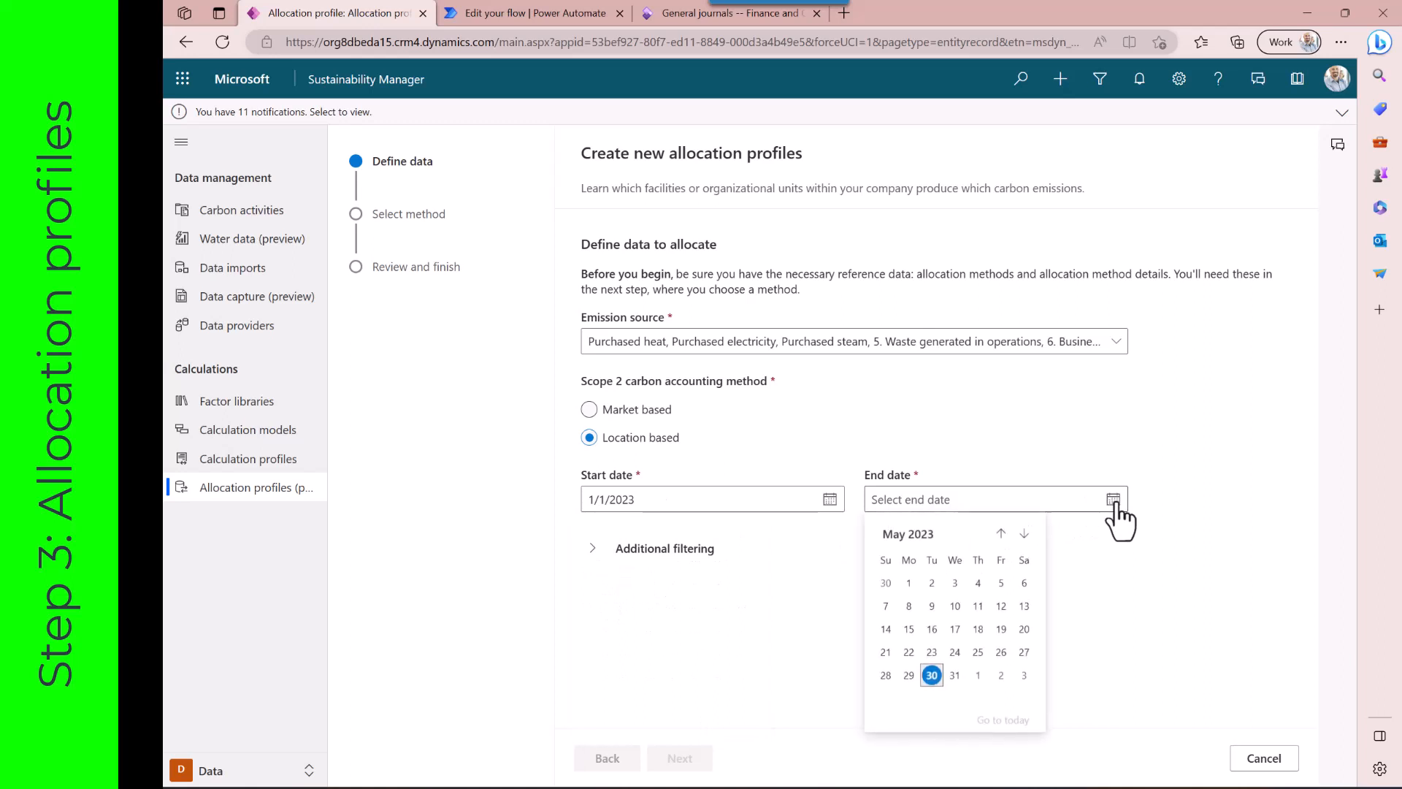
pyautogui.click(953, 676)
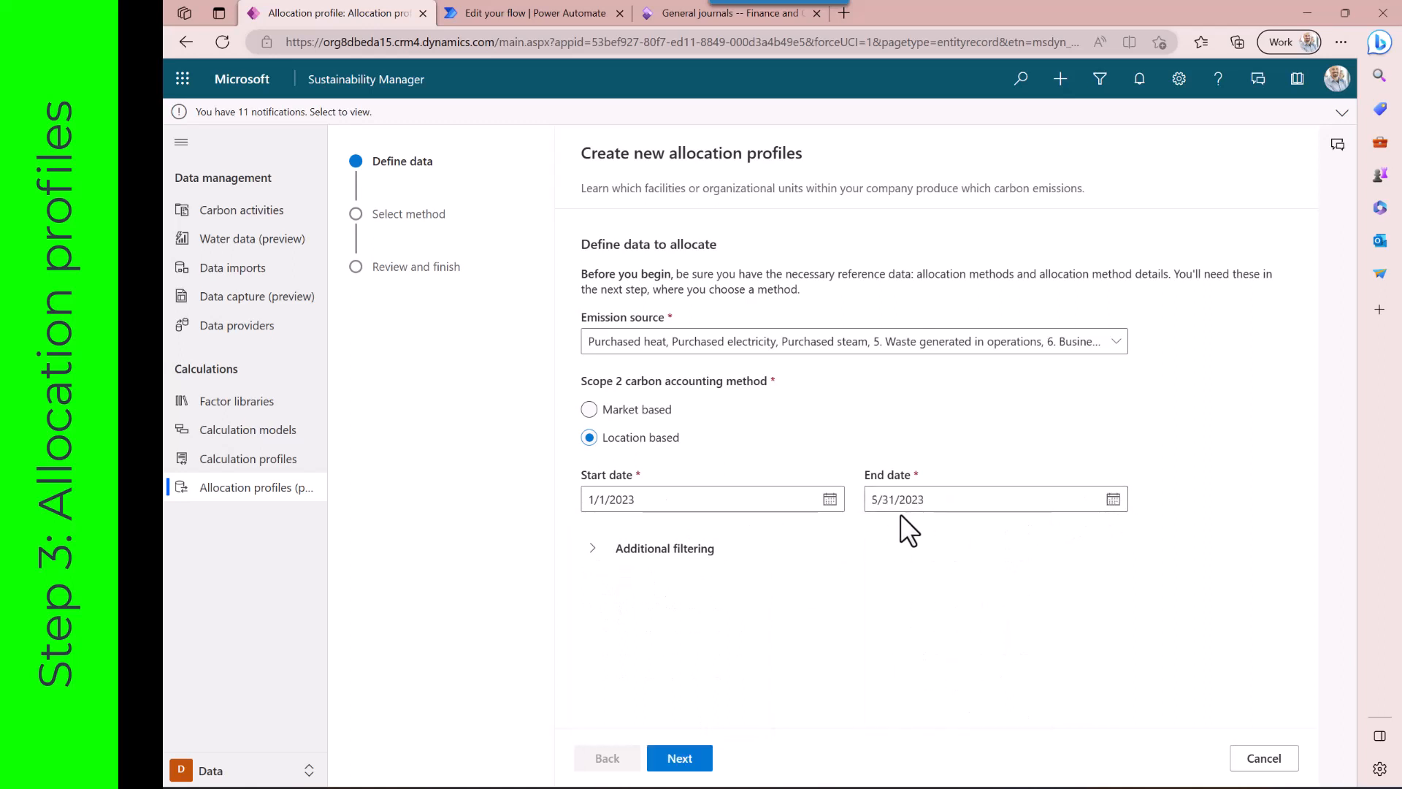
pyautogui.click(592, 548)
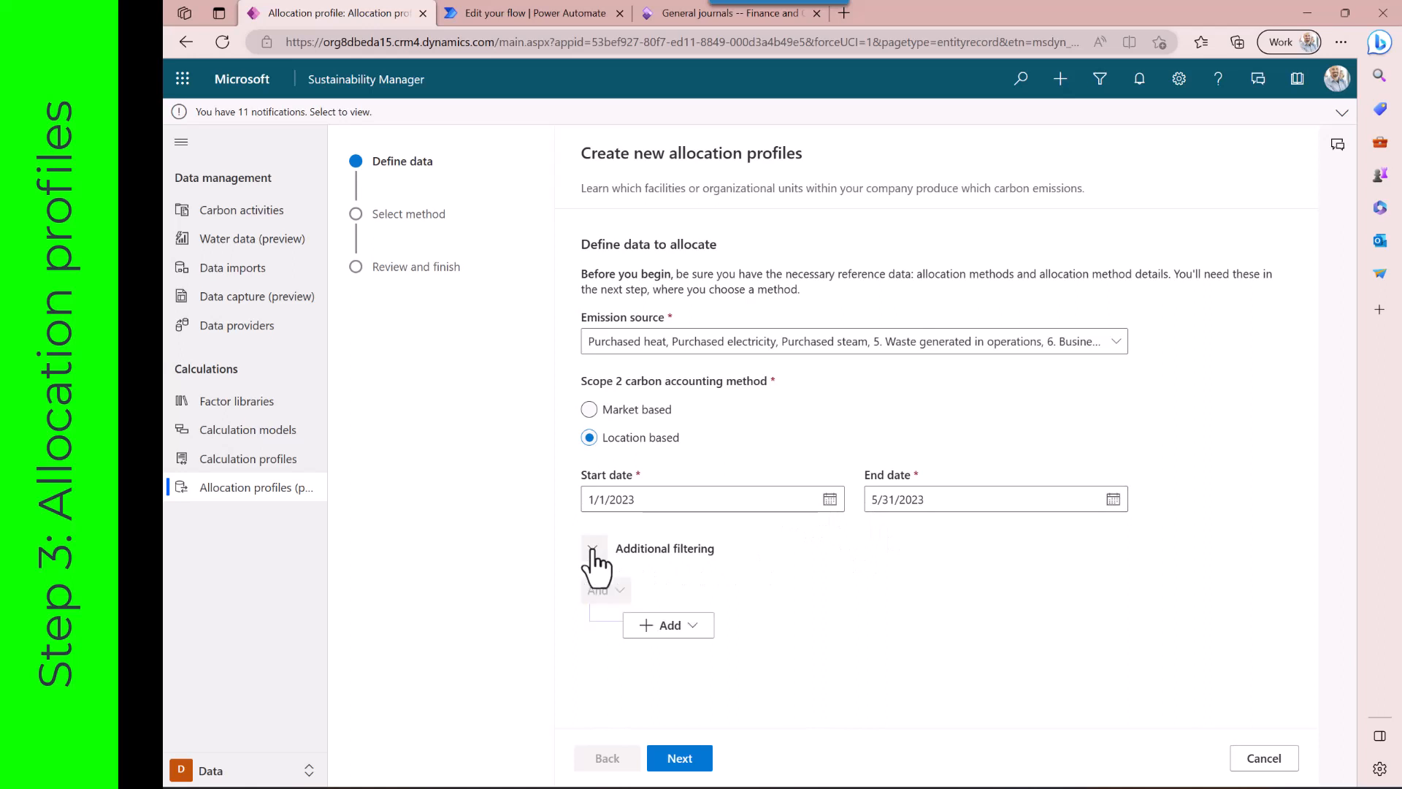
pyautogui.click(679, 758)
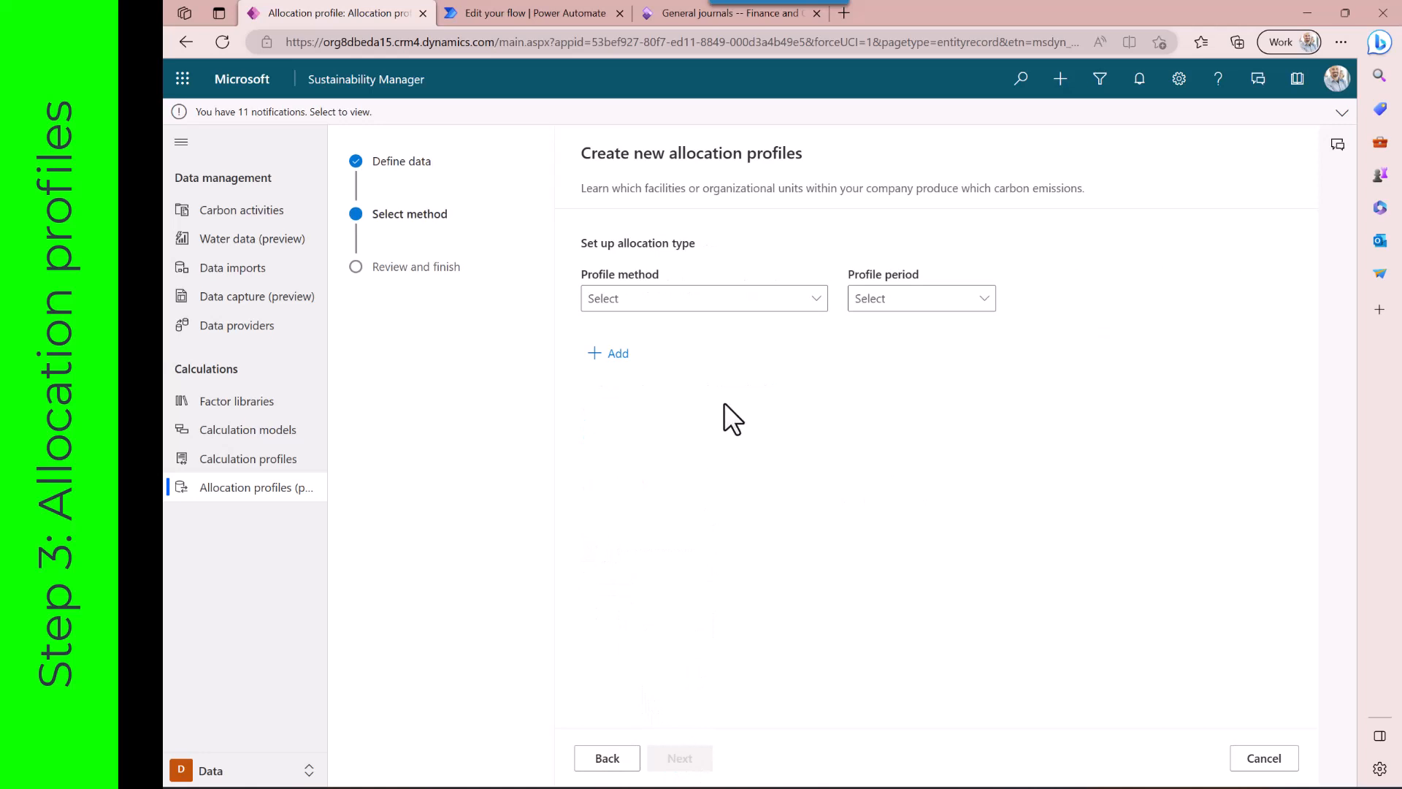
# Set the profile method to 2 TotalValue Based Alloc Heat to CC with a Monthly period
pyautogui.click(817, 305)
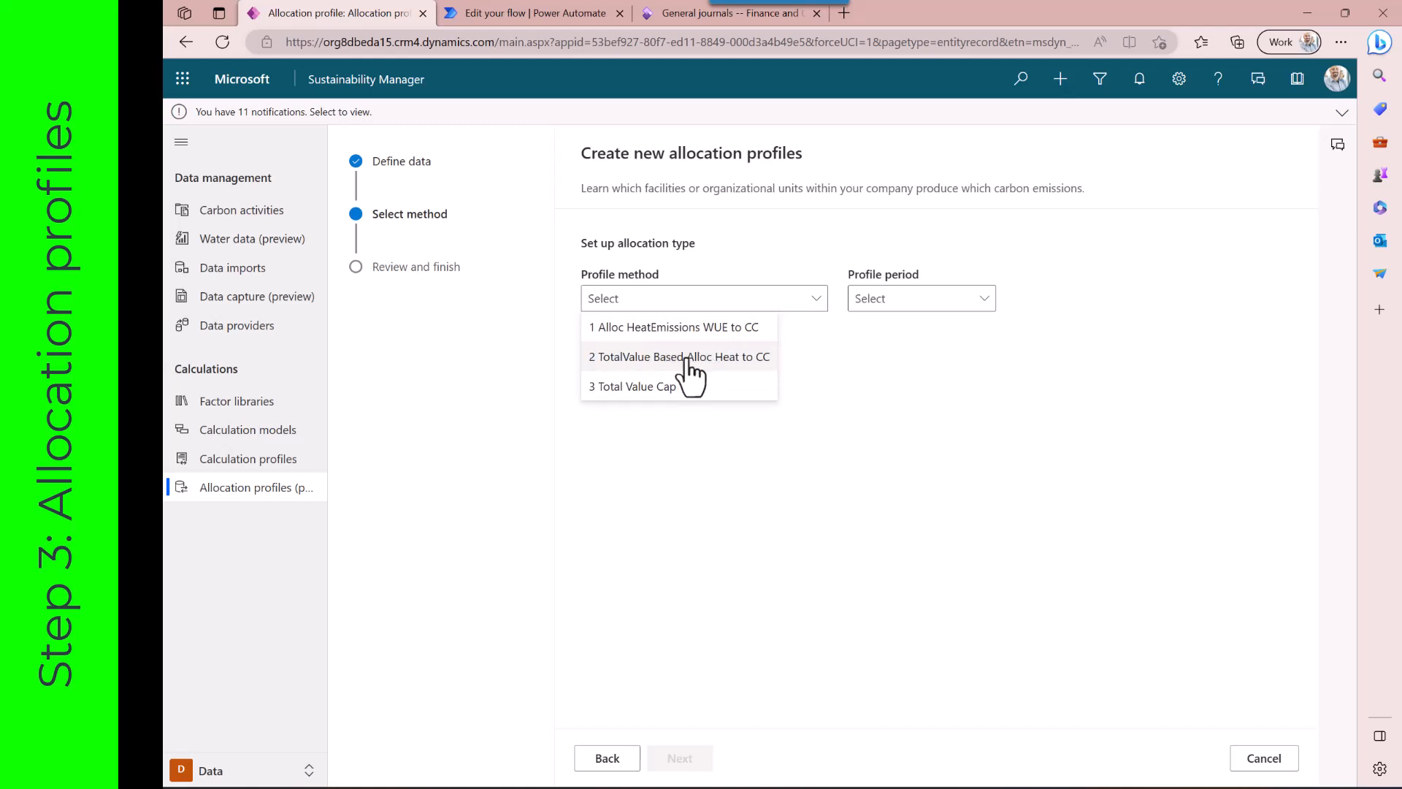
pyautogui.click(687, 358)
pyautogui.click(985, 300)
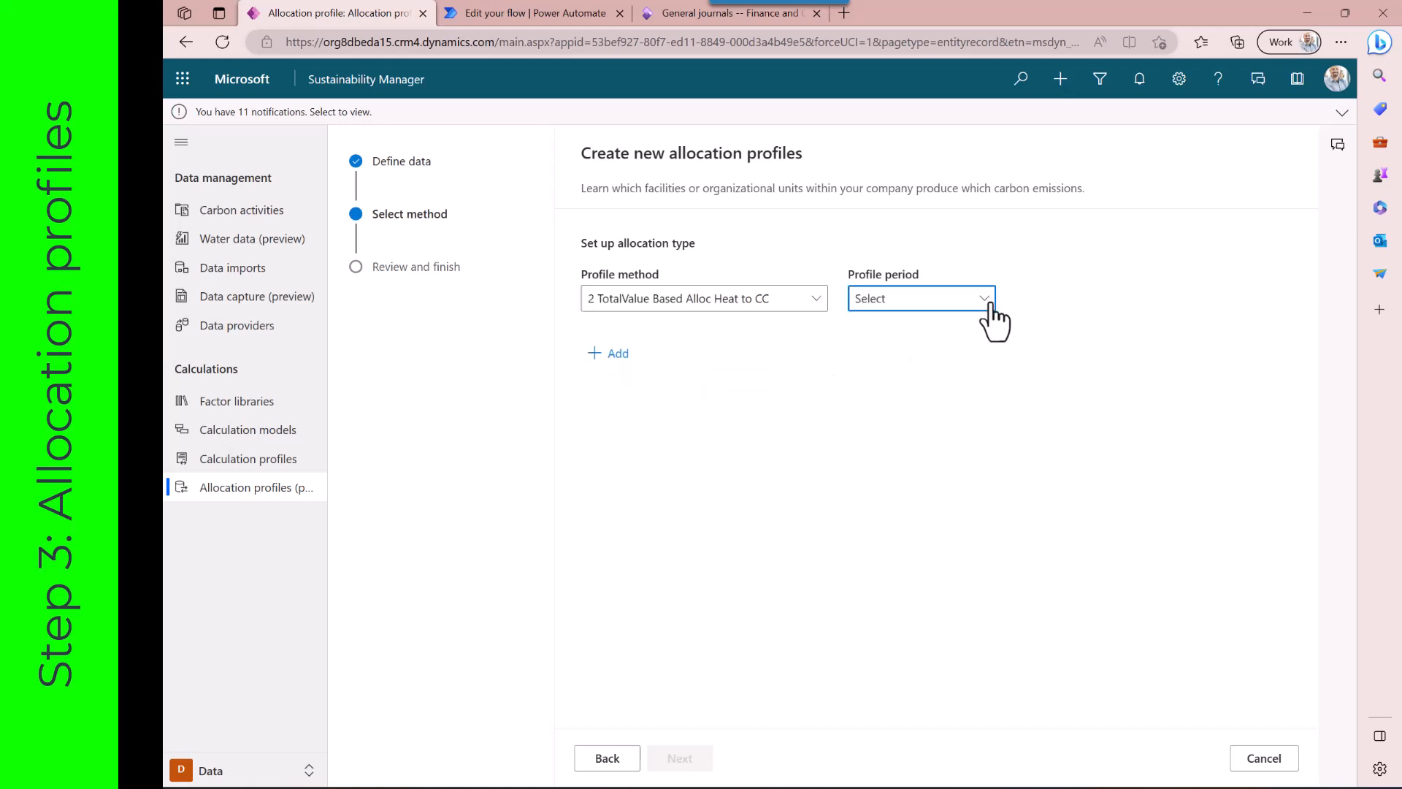
pyautogui.click(888, 364)
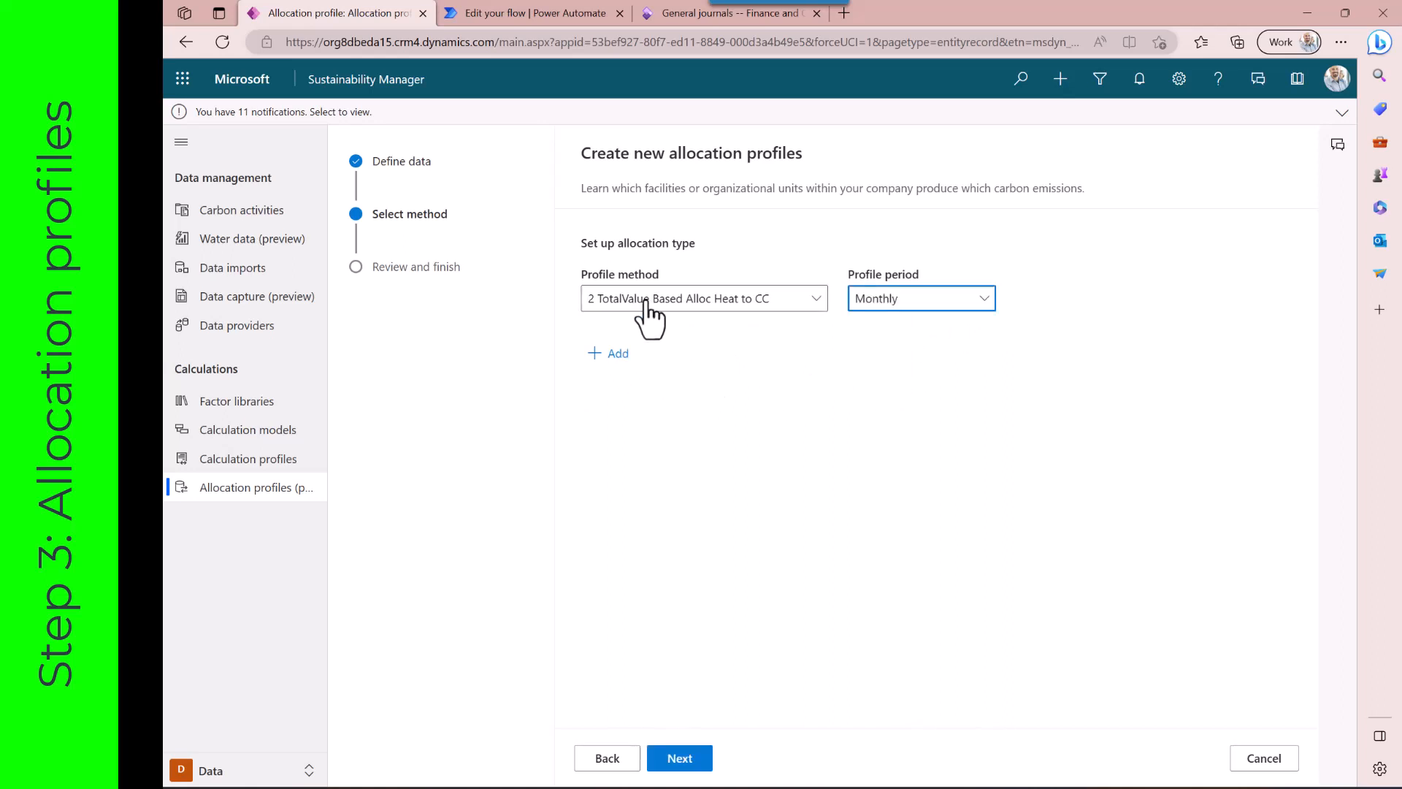
# Add a second method 3 Total Value Cap 100 with a Monthly period, review, and cancel the new profiles
pyautogui.click(615, 354)
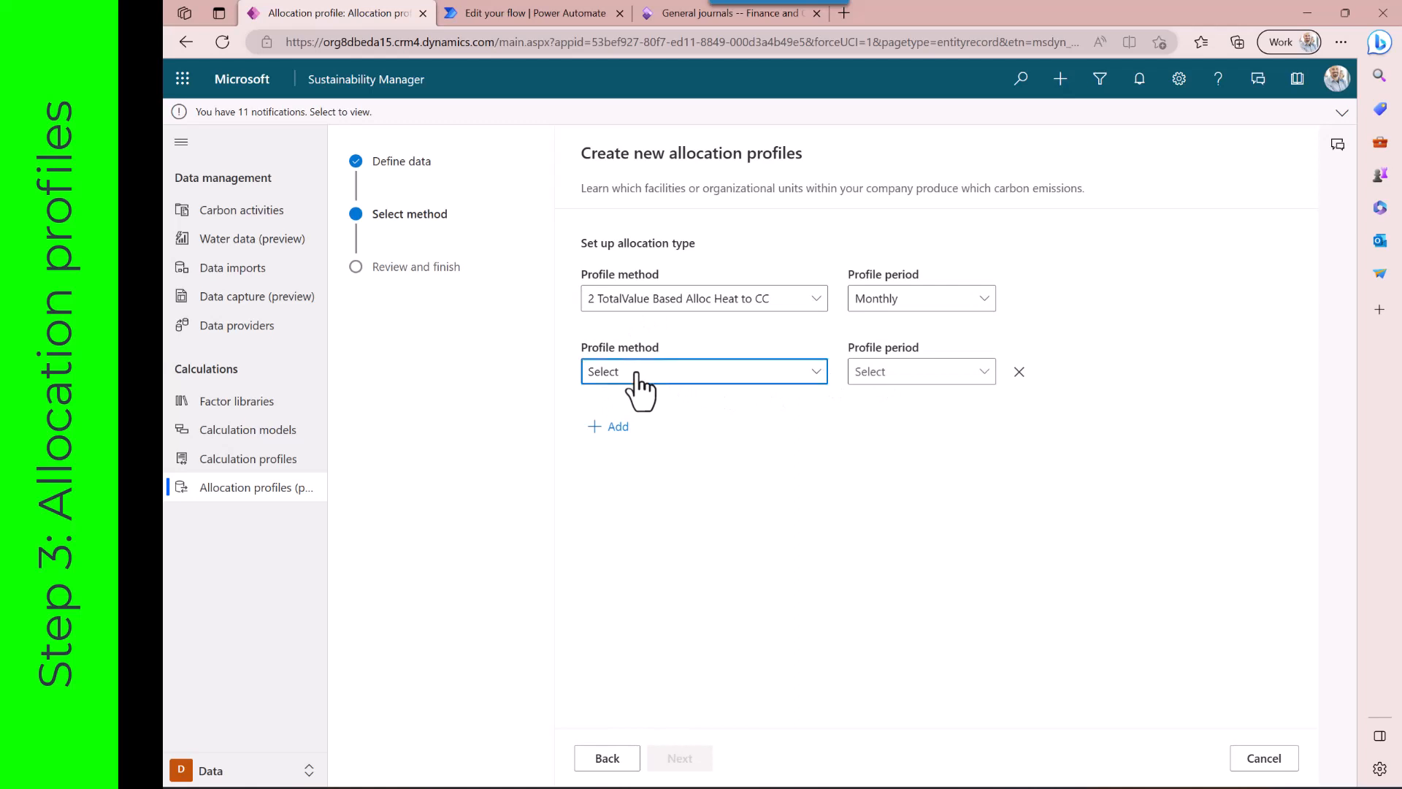
pyautogui.click(628, 376)
pyautogui.click(661, 460)
pyautogui.click(982, 373)
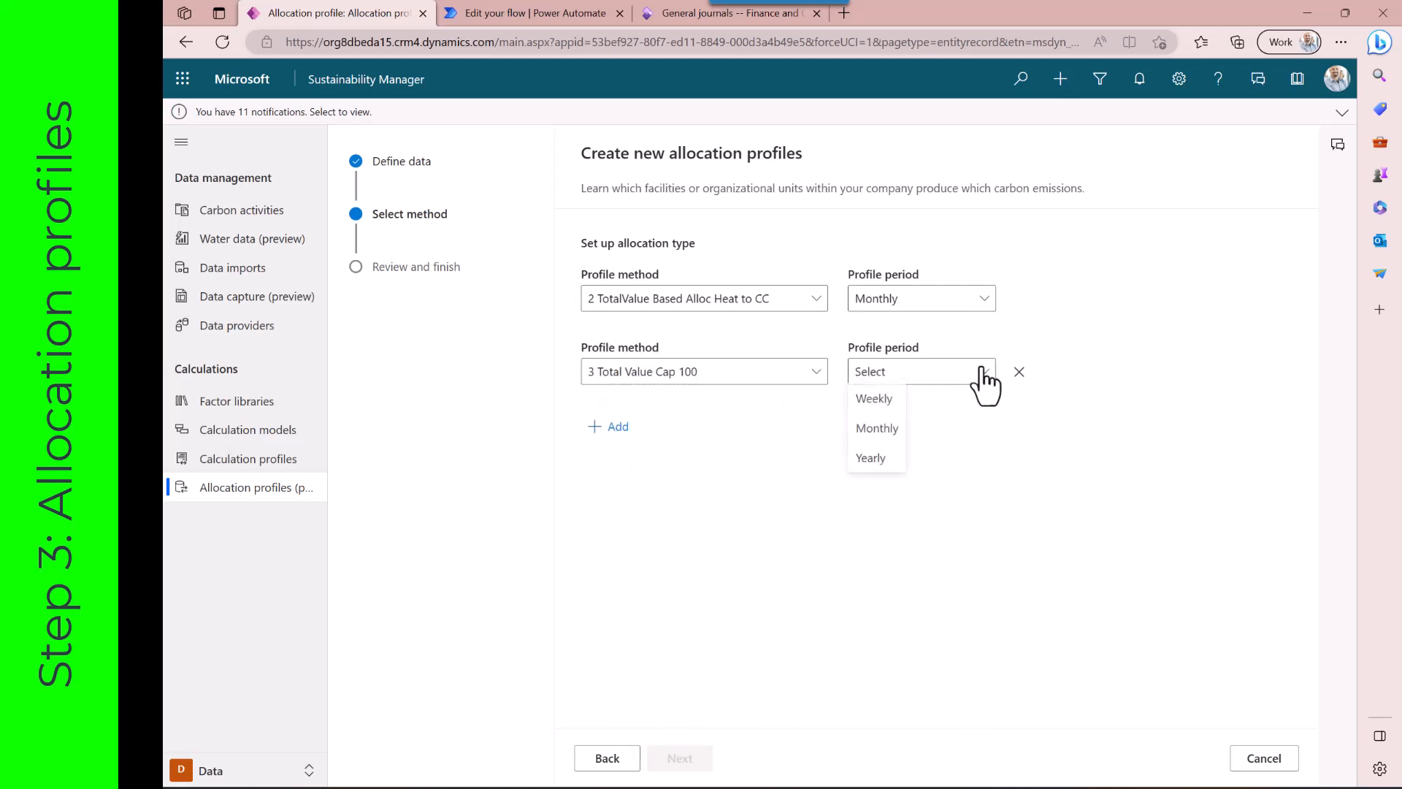
pyautogui.click(879, 429)
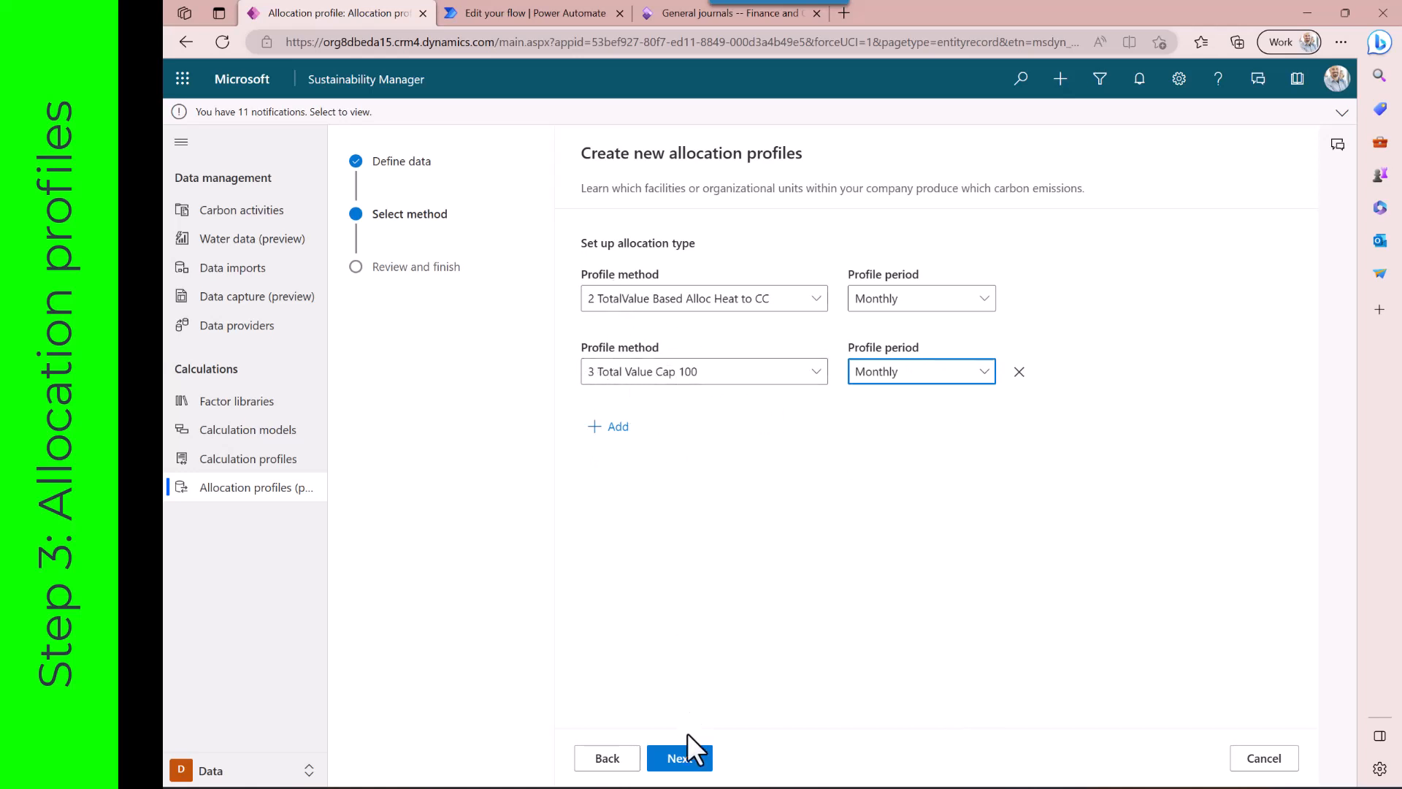
pyautogui.click(690, 760)
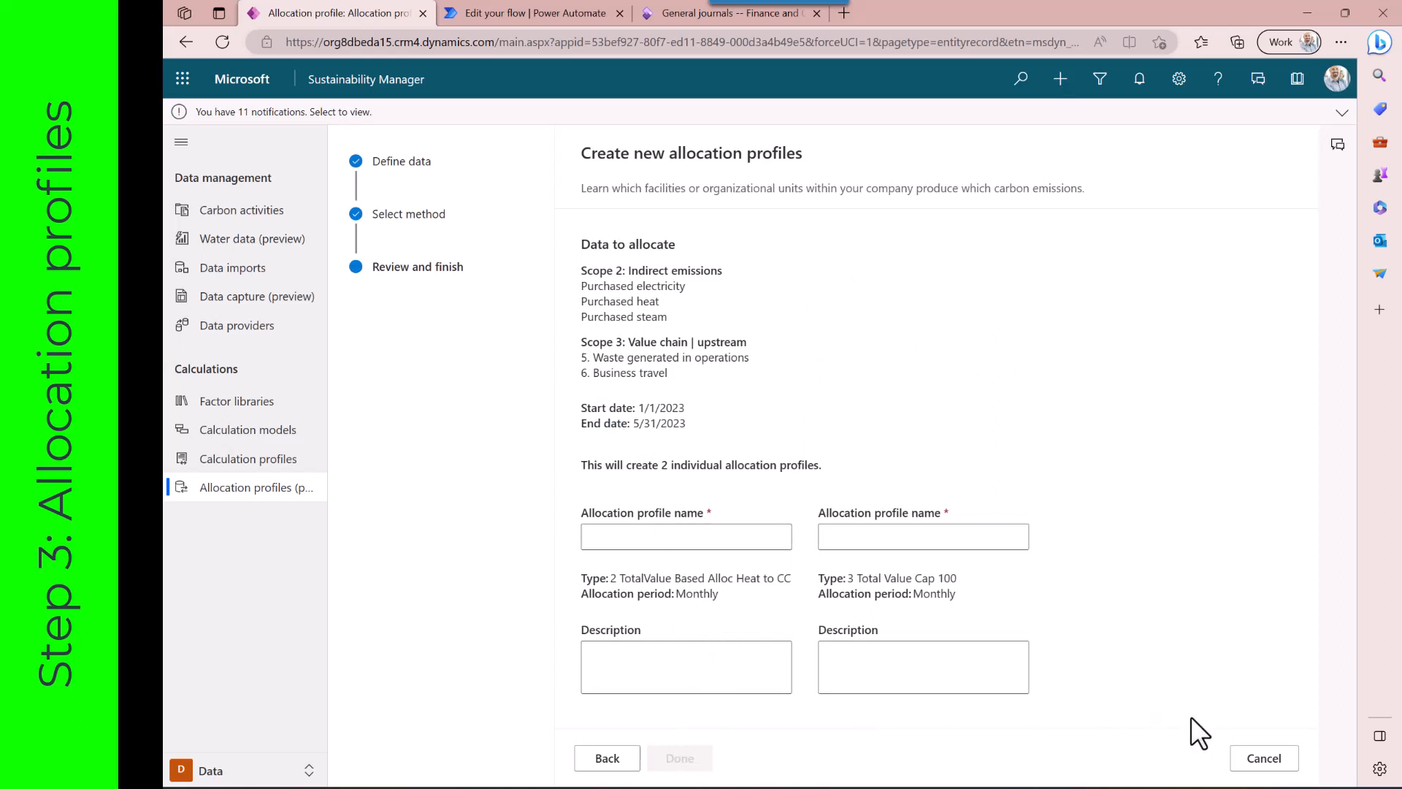
pyautogui.click(1262, 759)
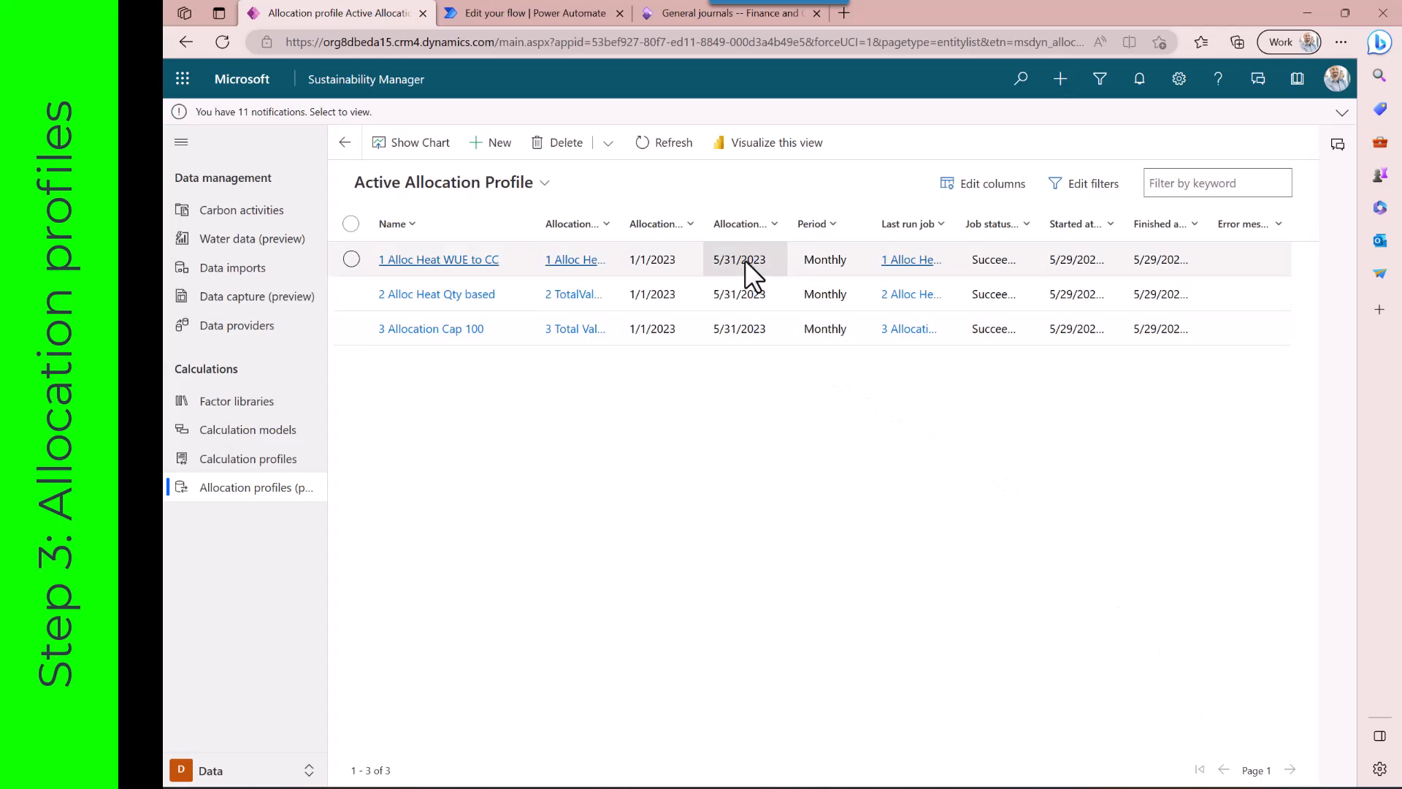
# Open the 1 Alloc Heat WUE to CC allocation profile and its allocation job
pyautogui.click(745, 260)
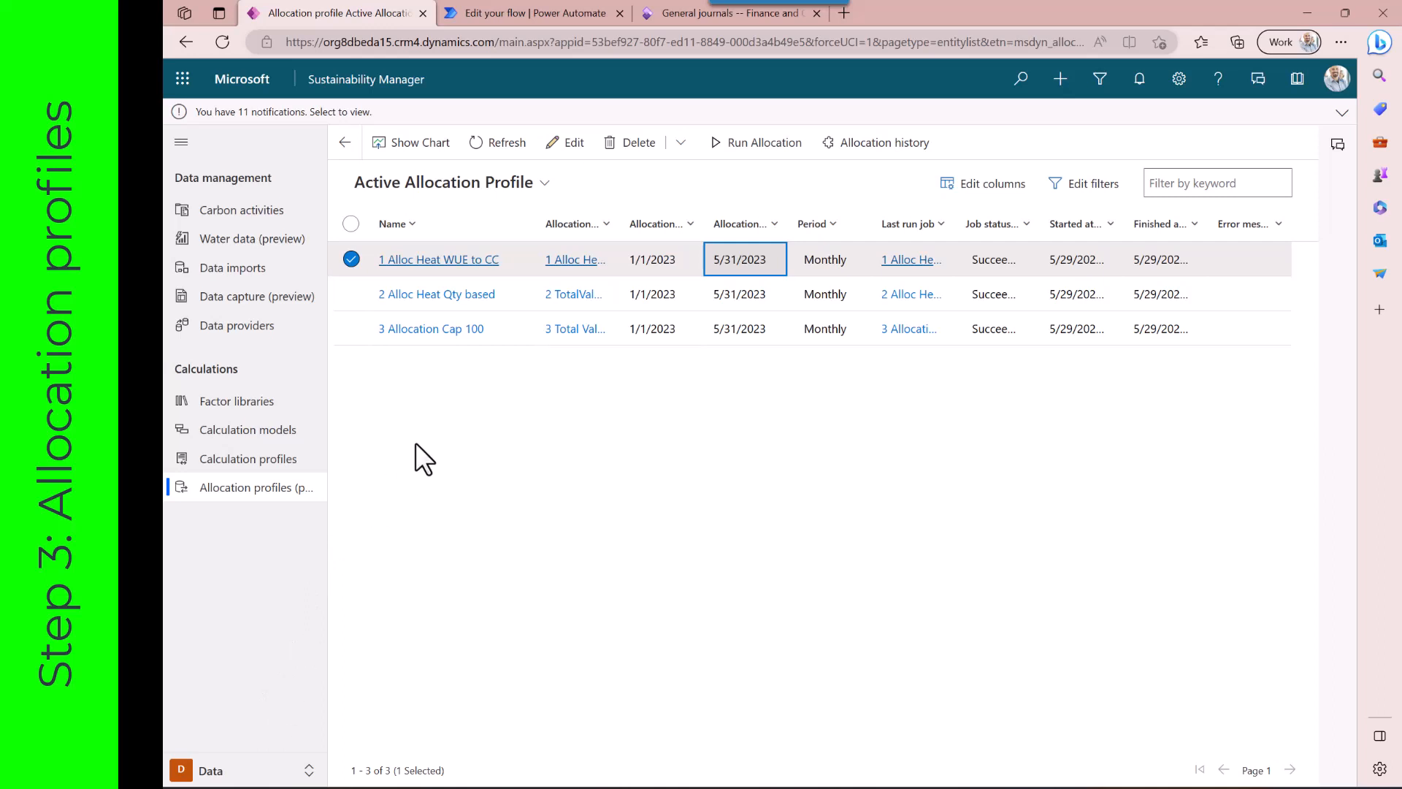
pyautogui.click(441, 261)
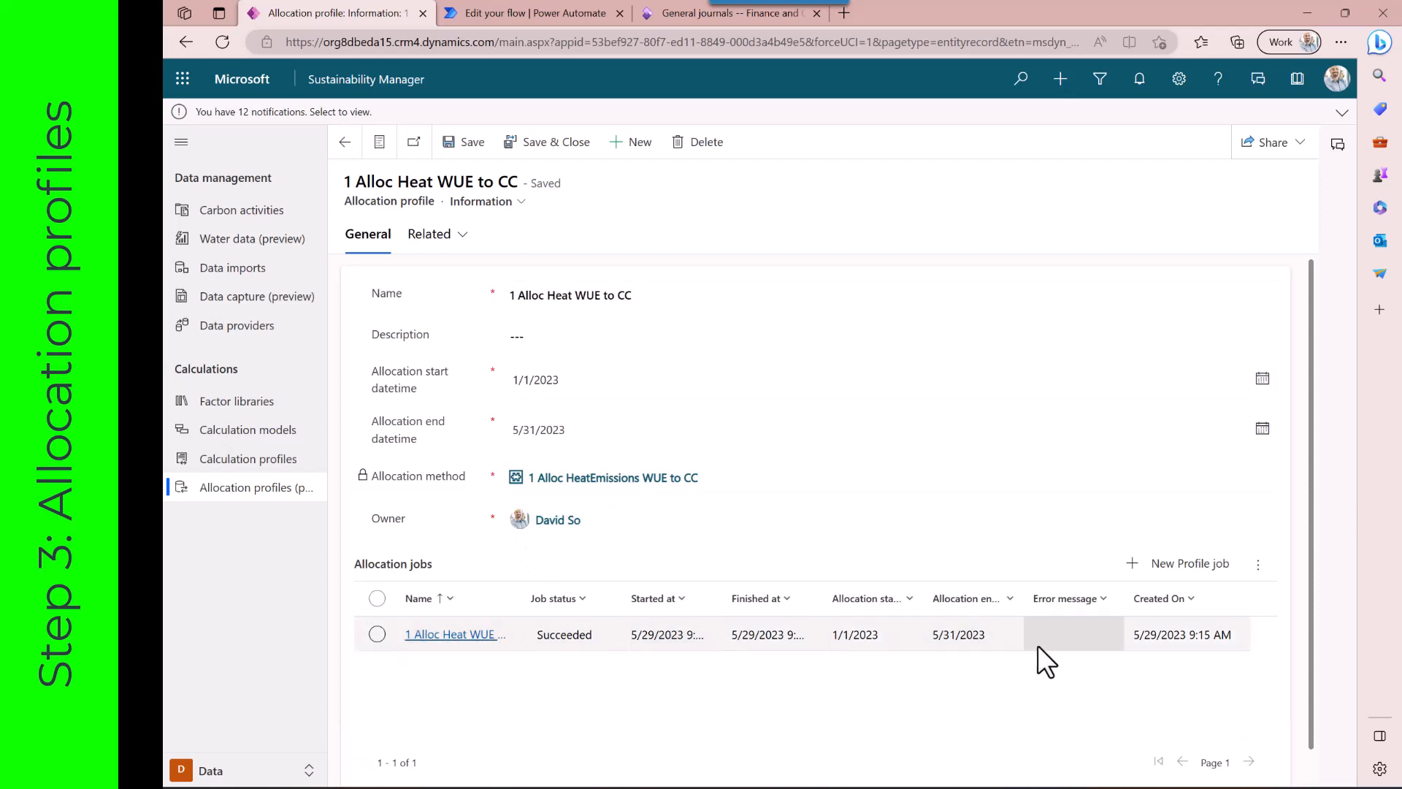
pyautogui.click(471, 635)
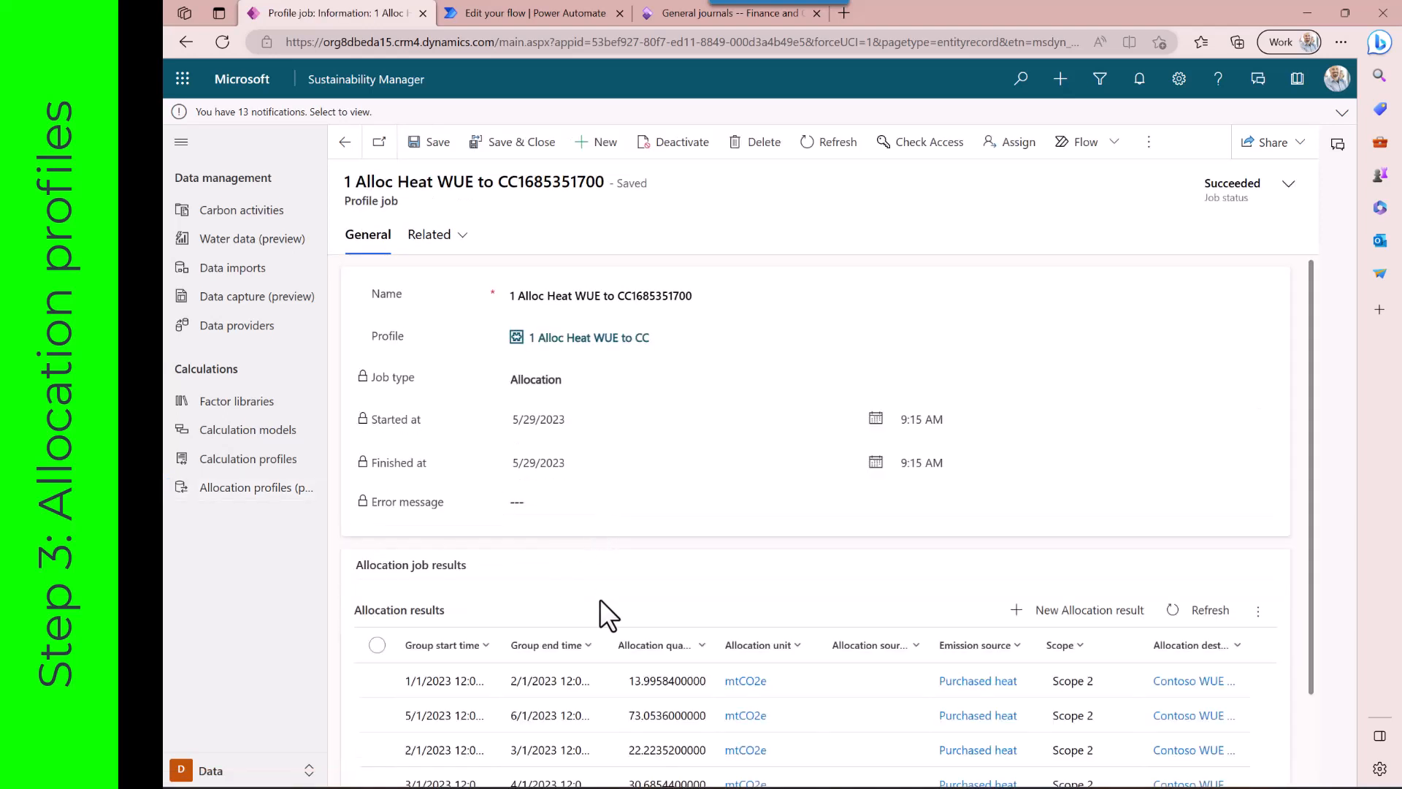
# Sort the allocation results by group start time from older to newer and select the three January results
pyautogui.scroll(-2, 600, 606)
pyautogui.click(470, 541)
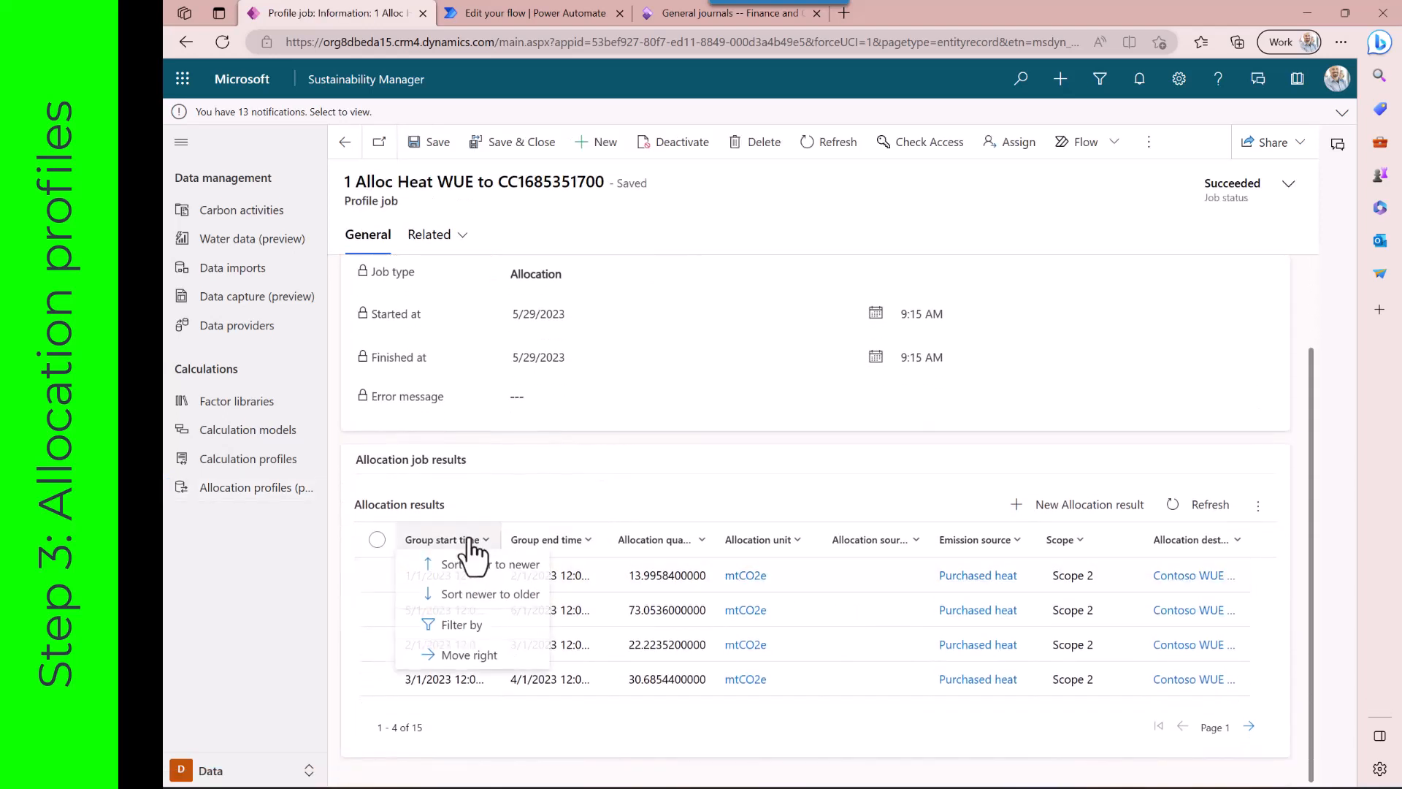
pyautogui.click(473, 568)
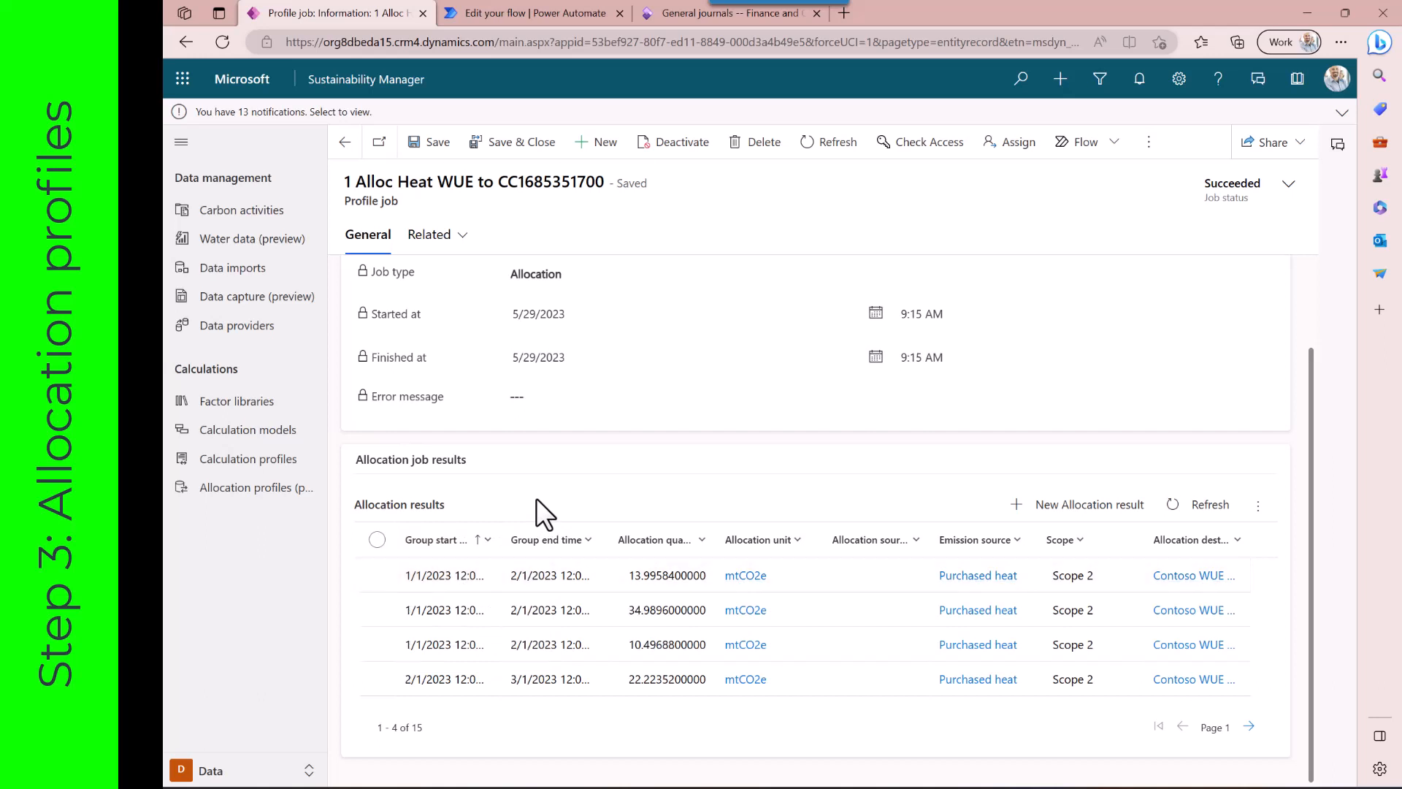
pyautogui.click(376, 577)
pyautogui.click(377, 610)
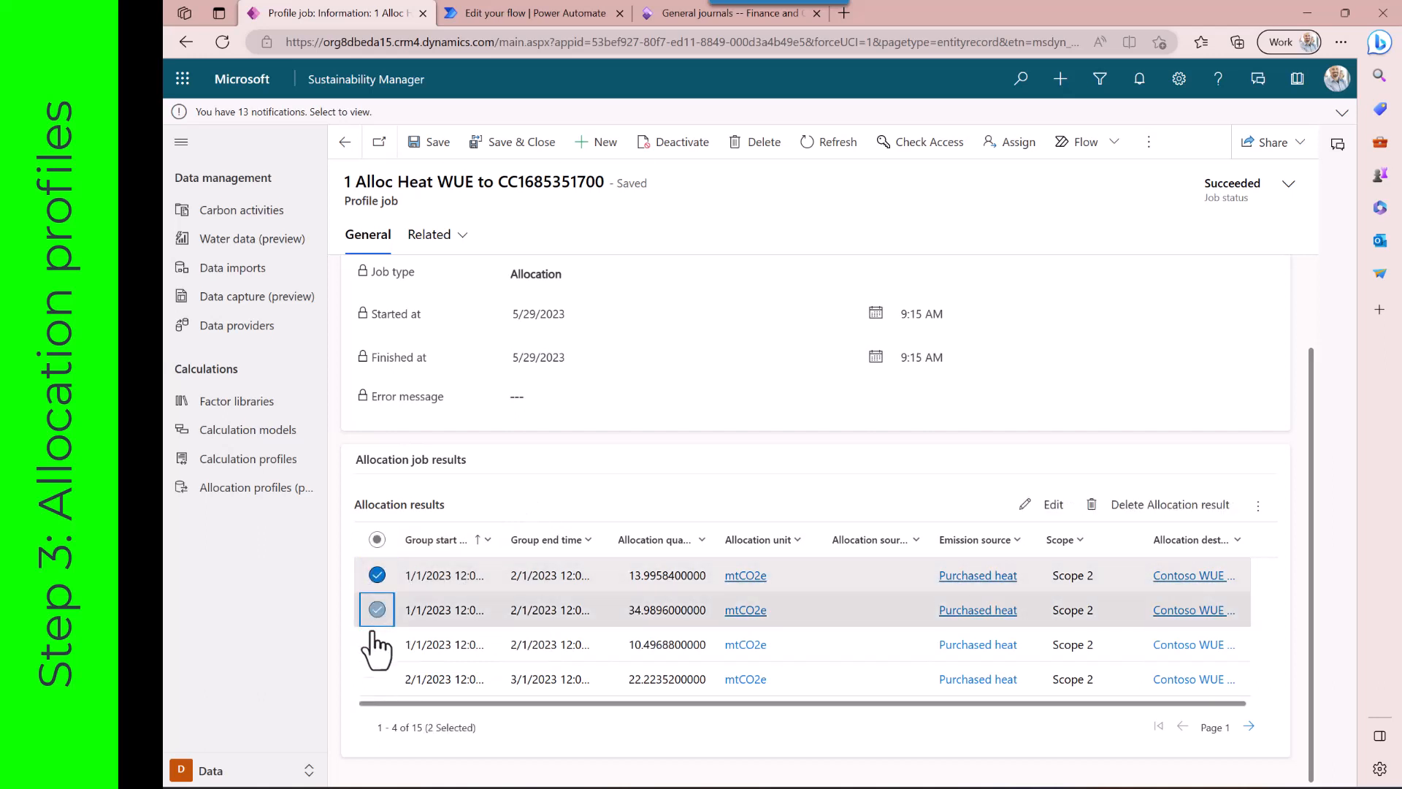
pyautogui.click(377, 644)
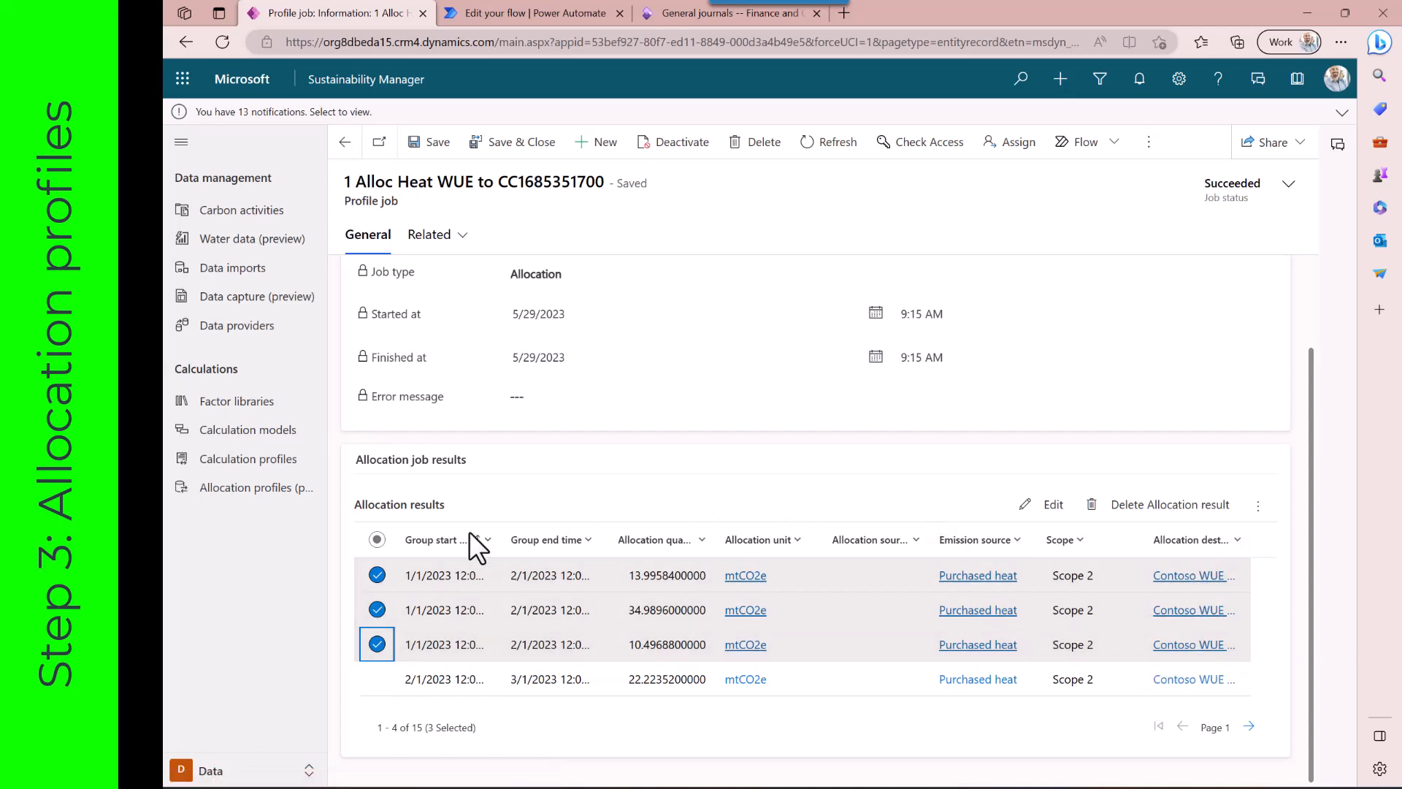
# Switch to the Analytics area and view the Allocations dashboard in Emissions insights filtered by allocation profile
pyautogui.click(235, 770)
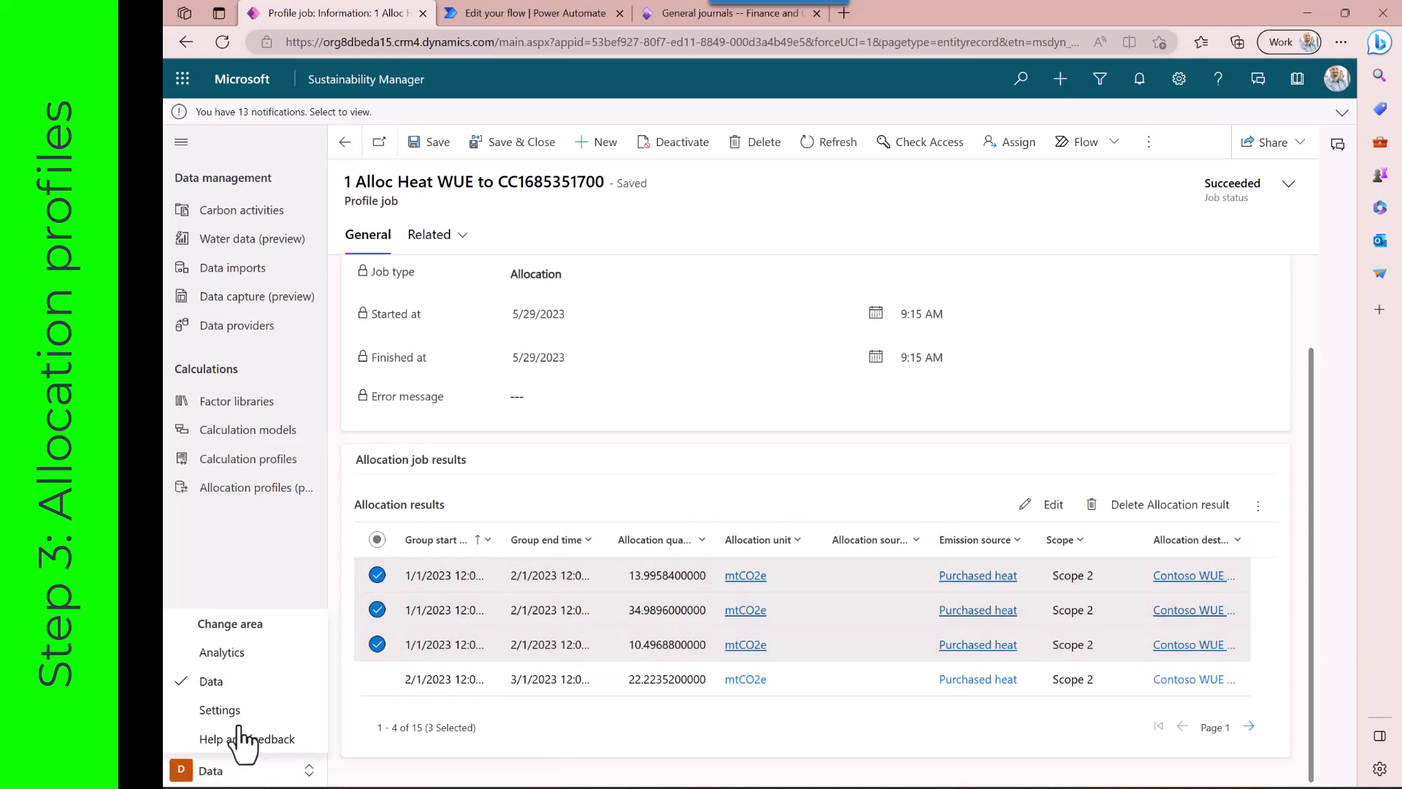
pyautogui.click(222, 652)
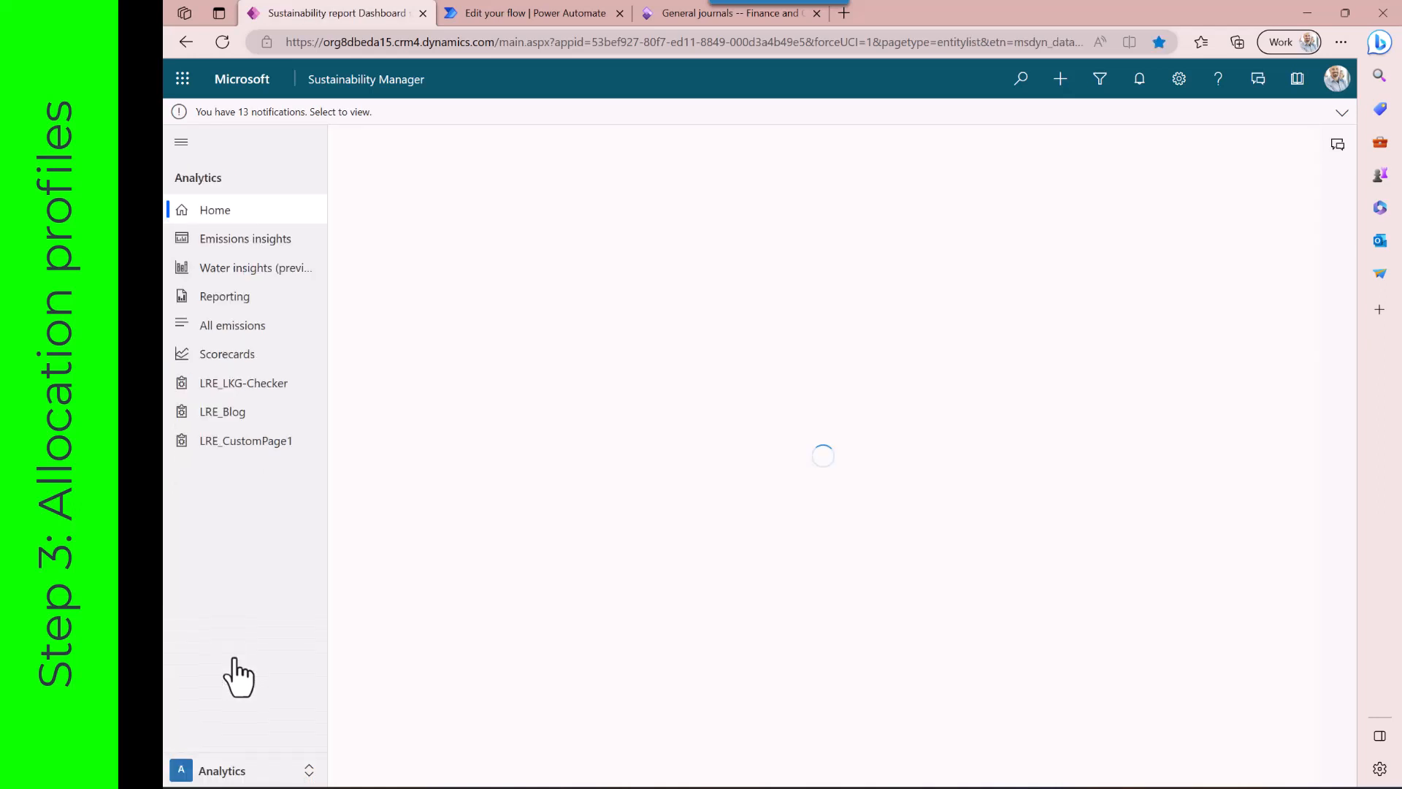
pyautogui.click(267, 247)
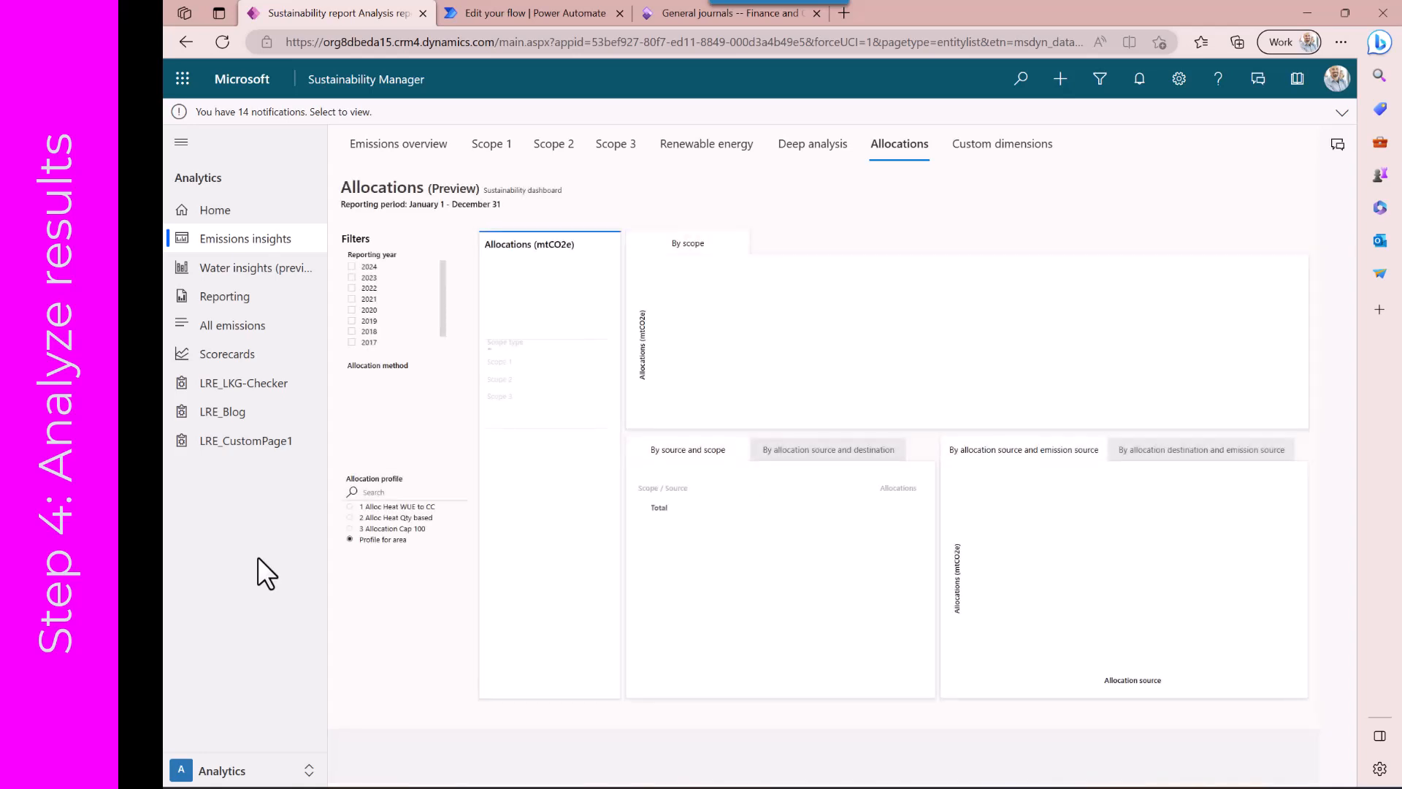
pyautogui.click(350, 506)
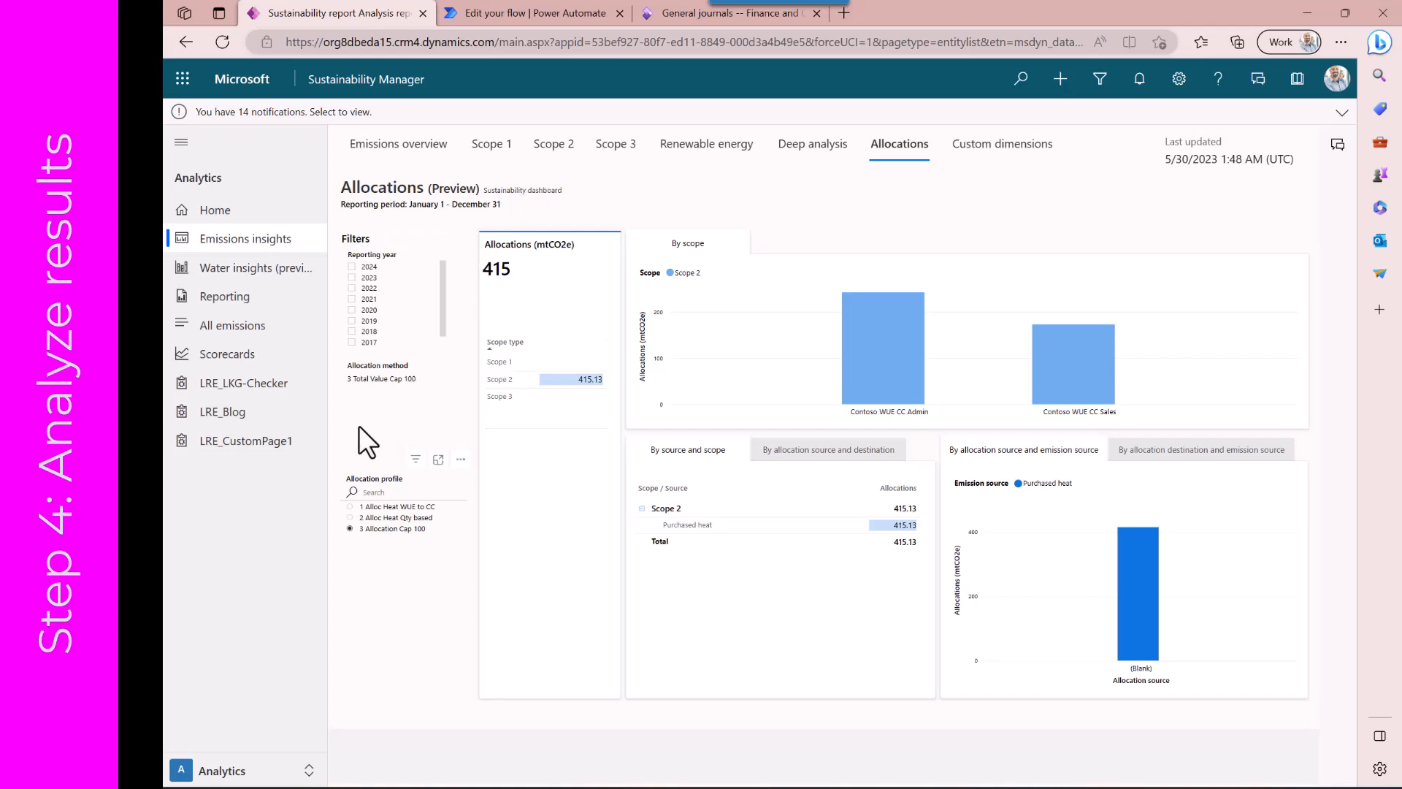
# Return to the Data area's allocation profiles and open the 2 Alloc Heat Qty based profile's allocation job and its results options
pyautogui.click(240, 777)
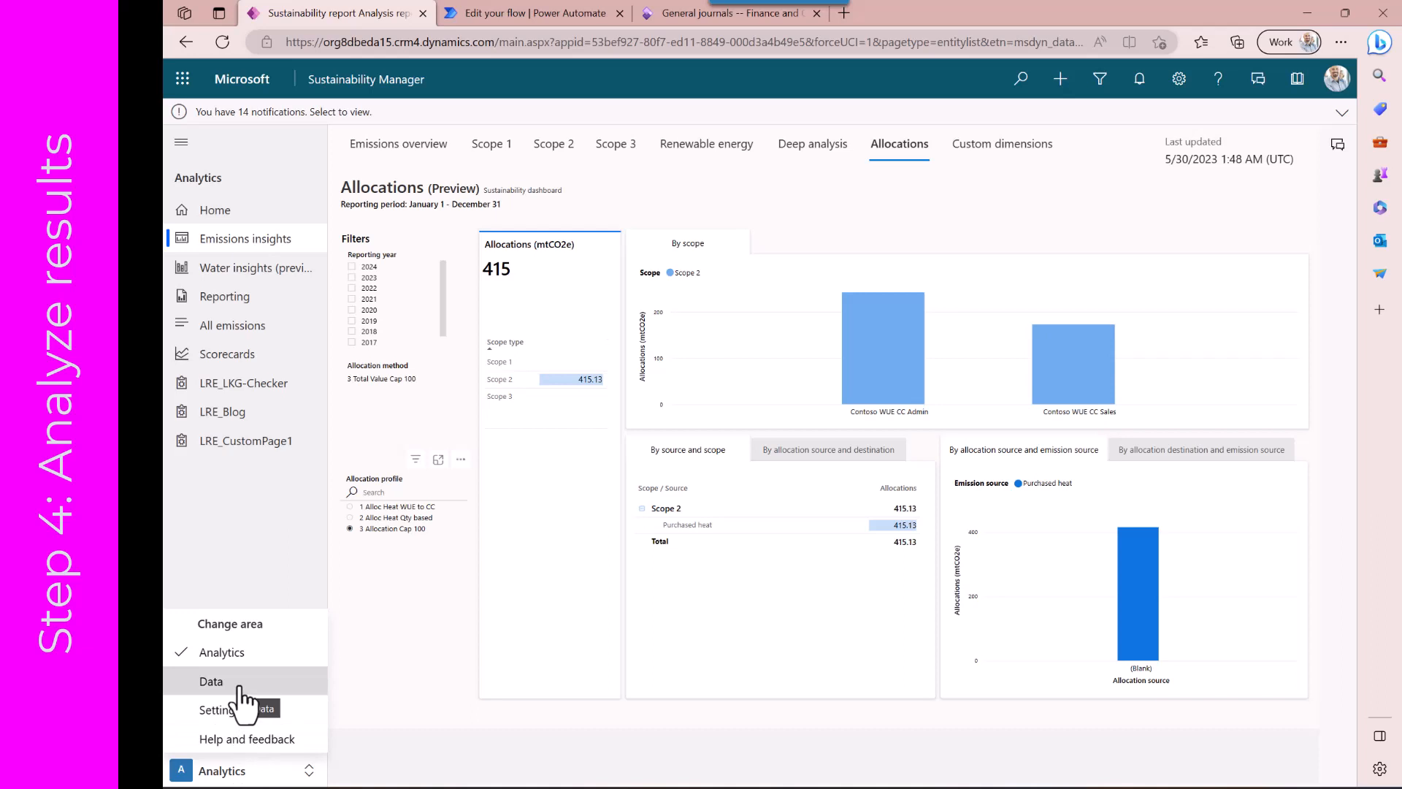
pyautogui.click(240, 687)
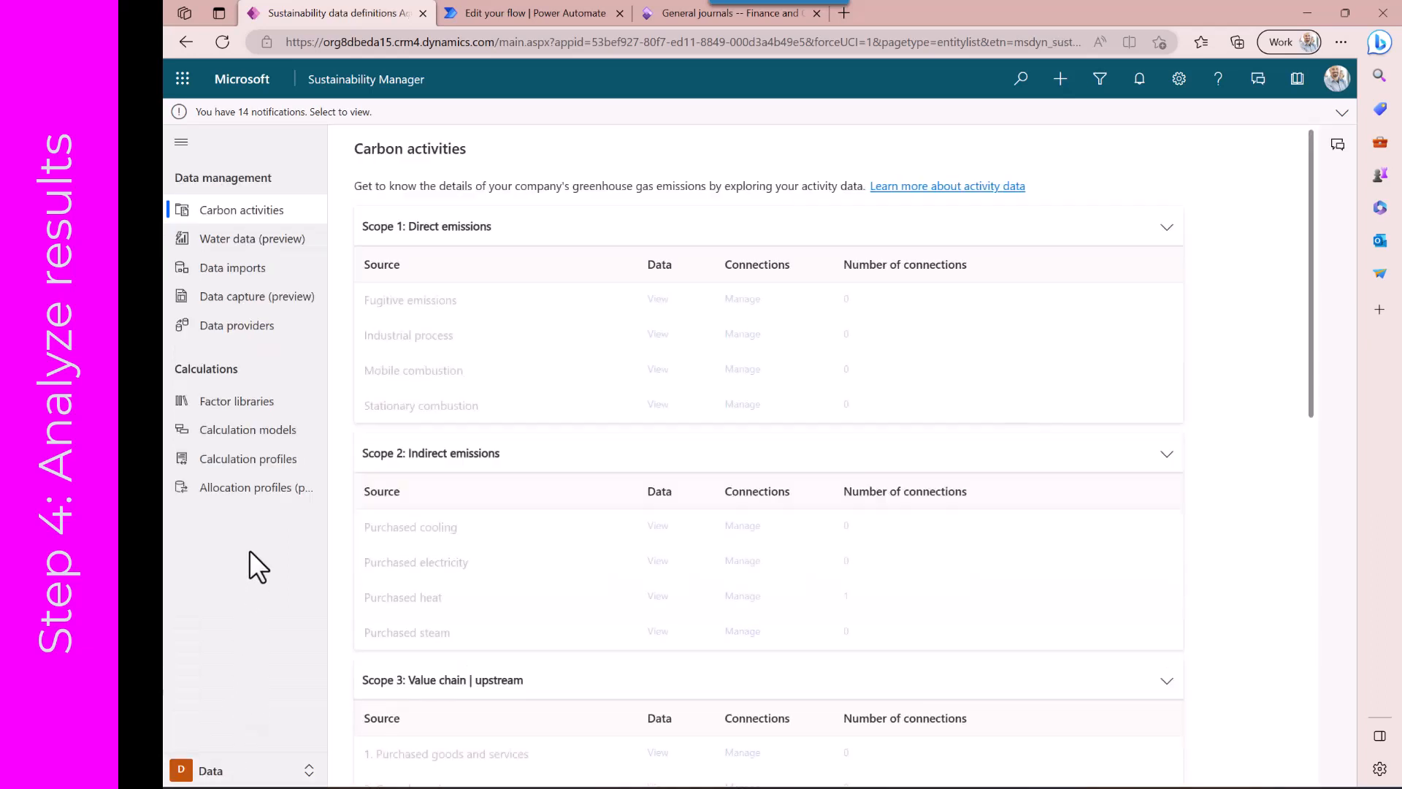
pyautogui.click(265, 488)
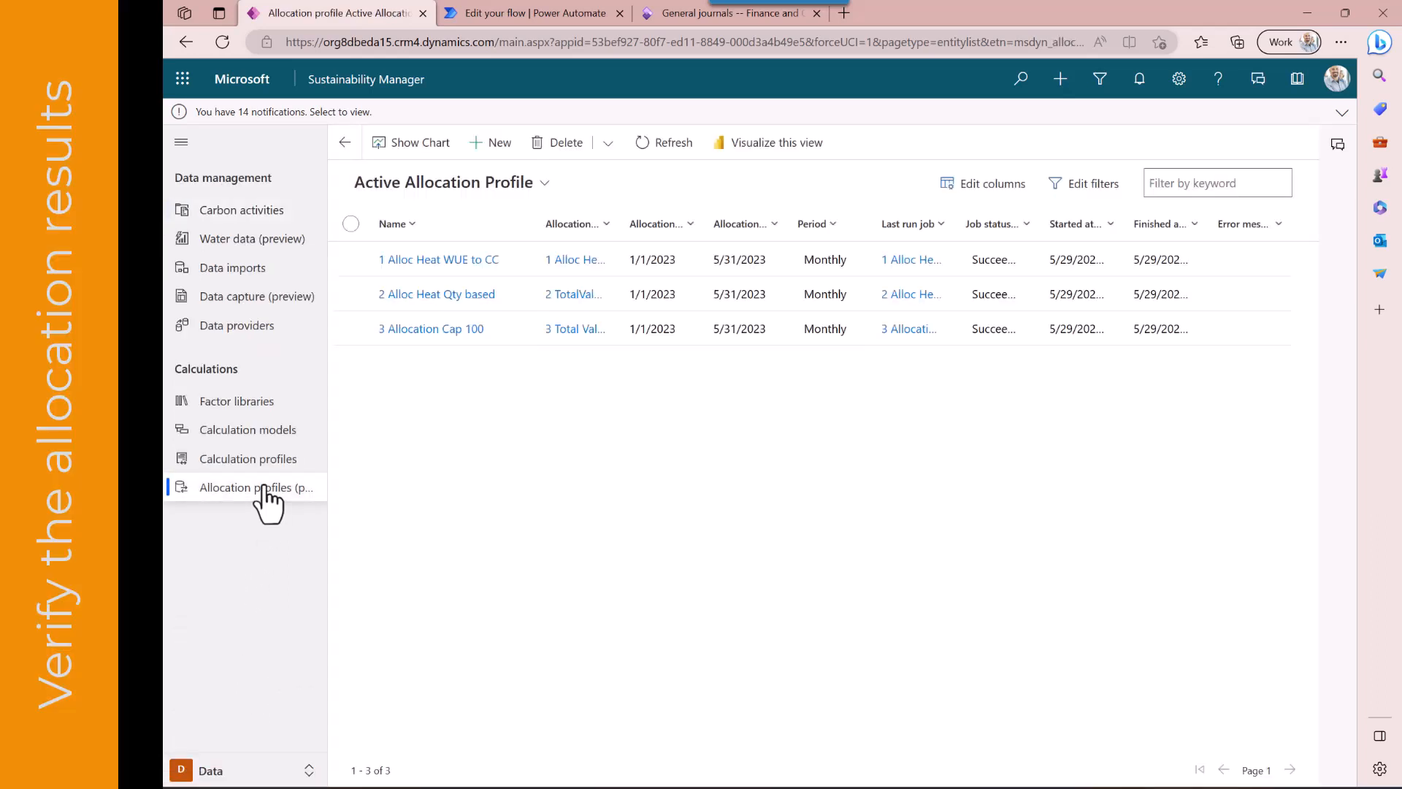
pyautogui.click(432, 295)
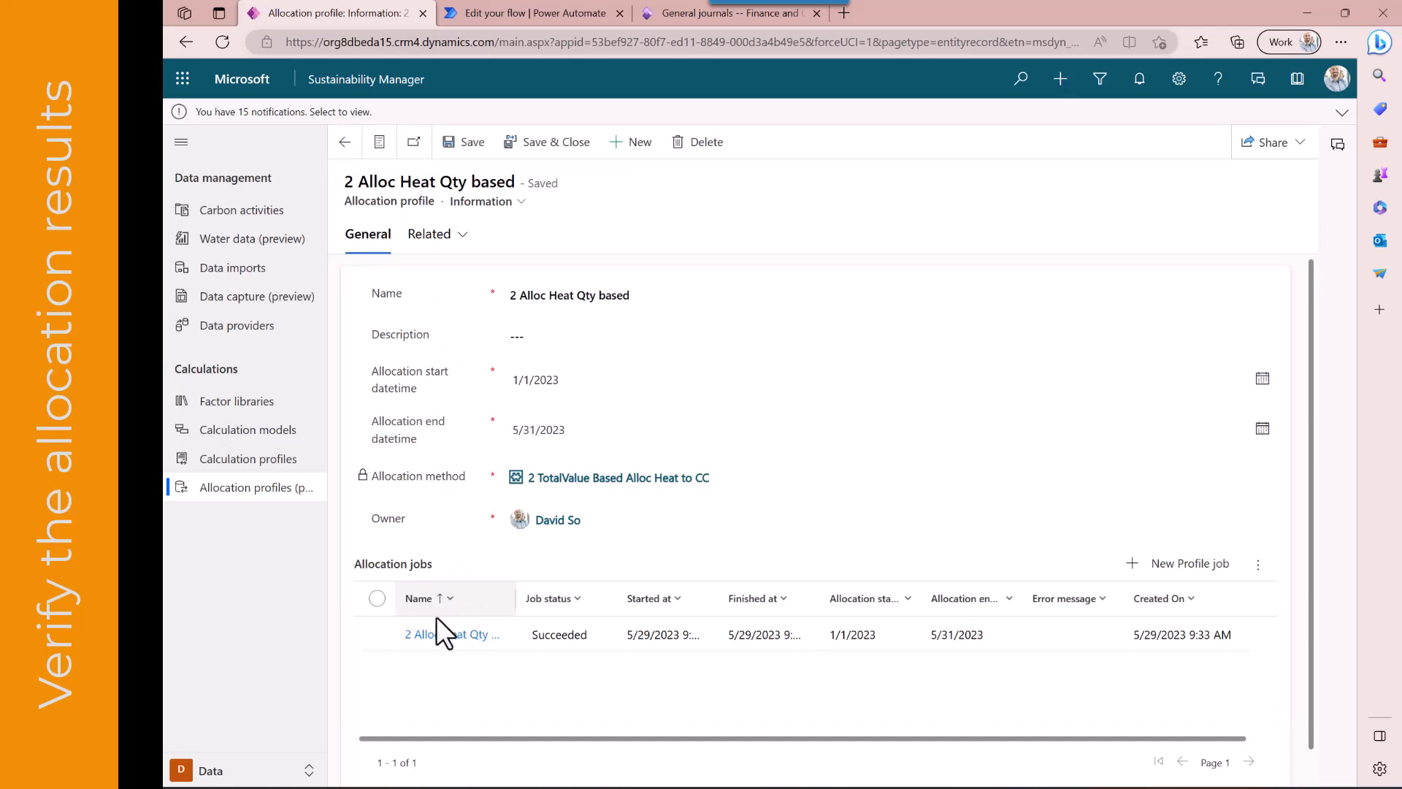
pyautogui.click(438, 635)
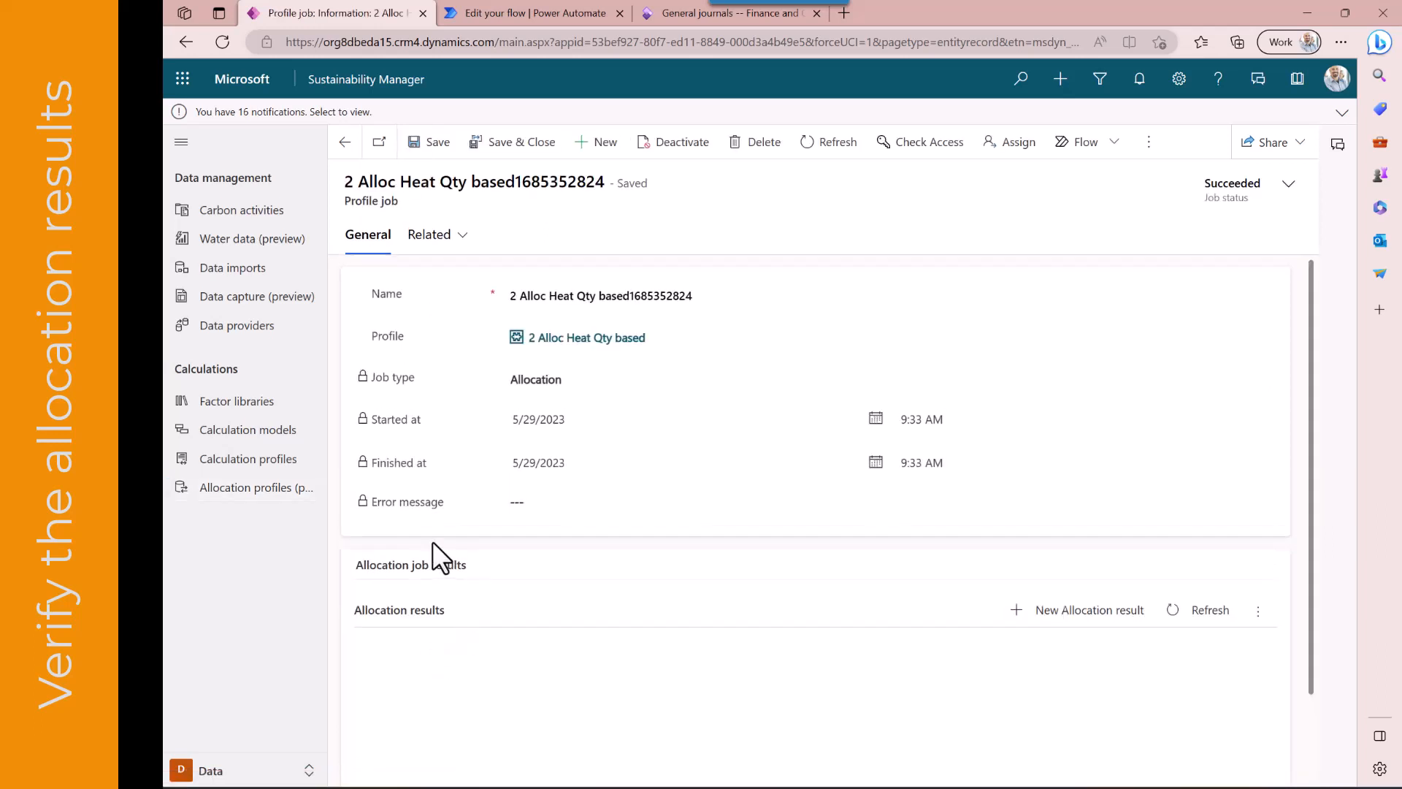
pyautogui.click(1259, 612)
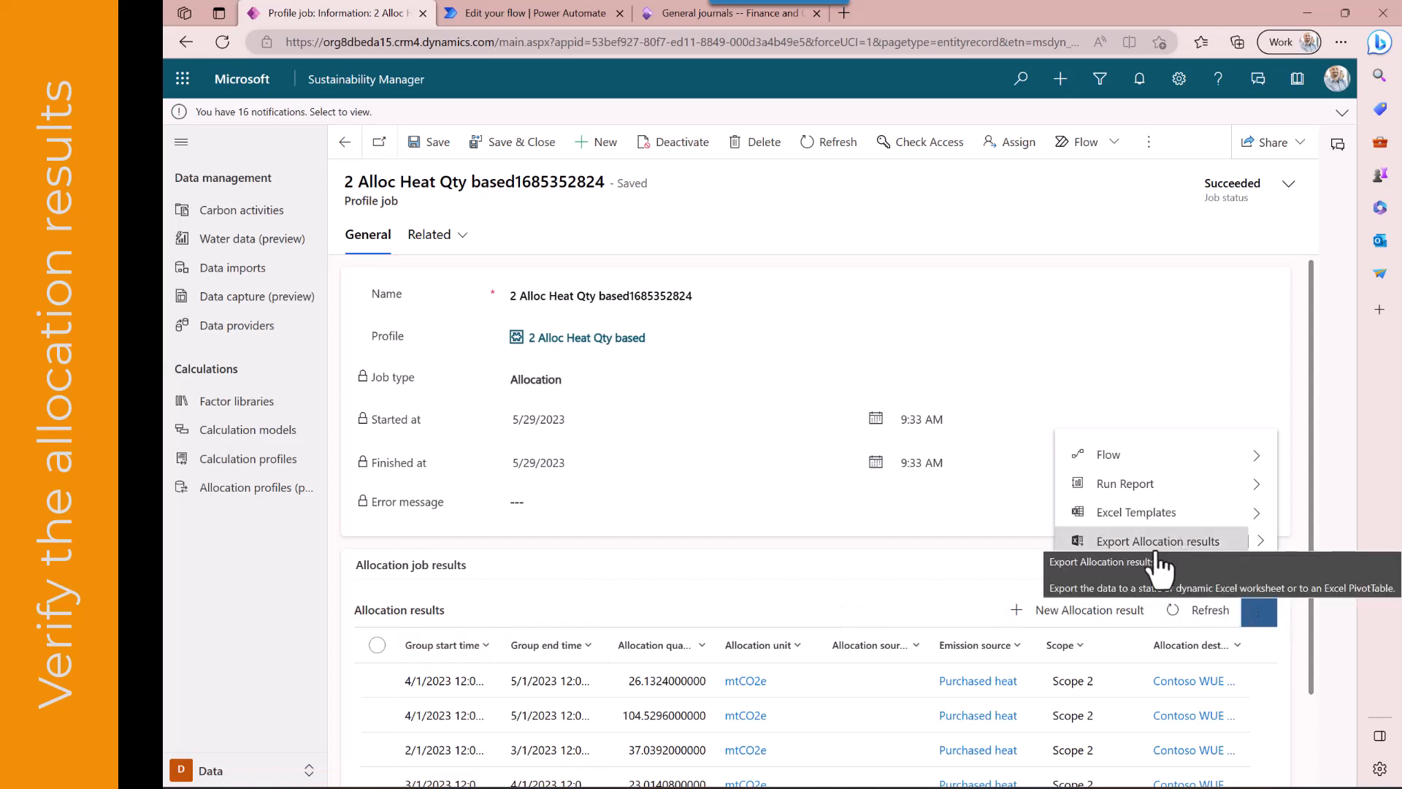
pyautogui.click(955, 544)
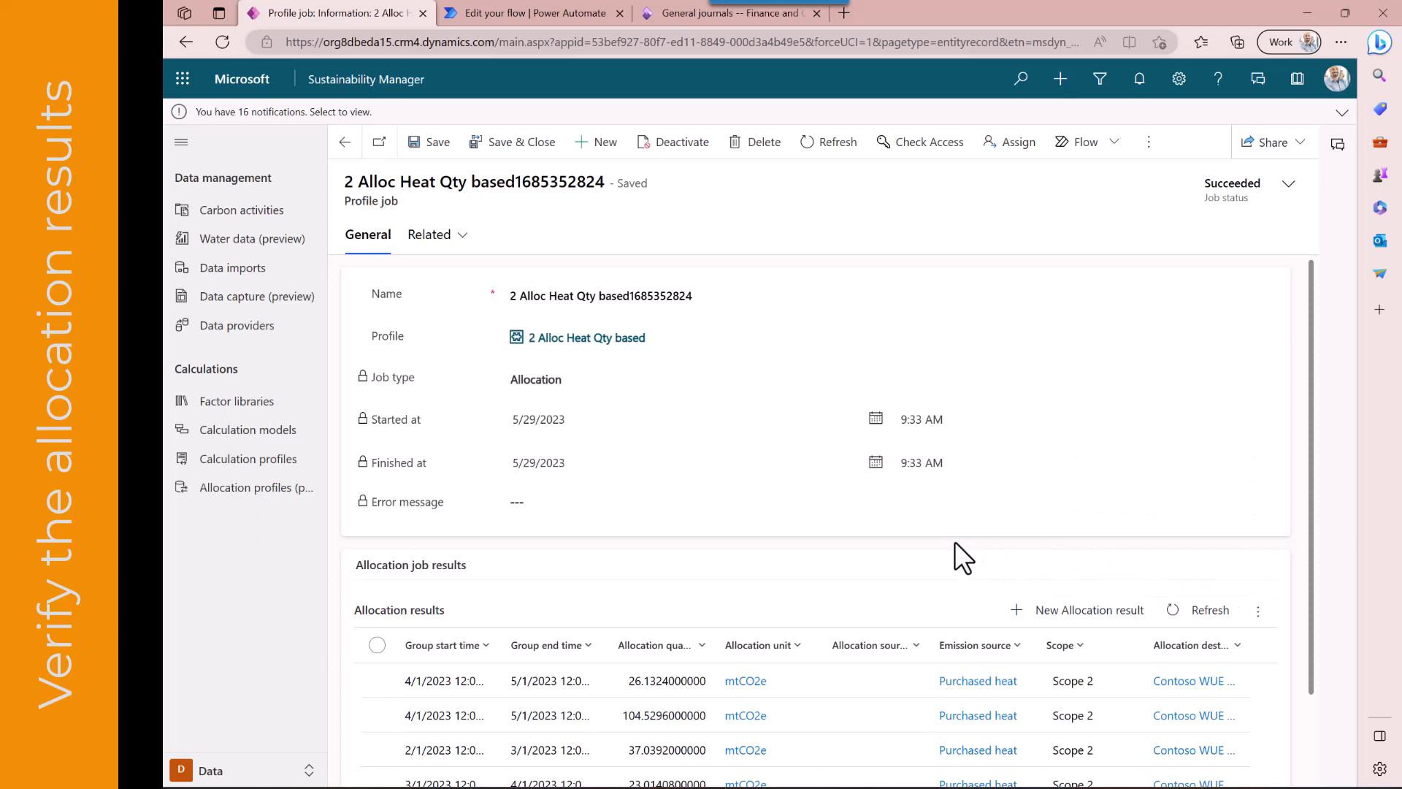
# Switch to Settings, open the Allocation method details reference data, and select the three 1 Alloc HeatEmissions rows
pyautogui.click(235, 766)
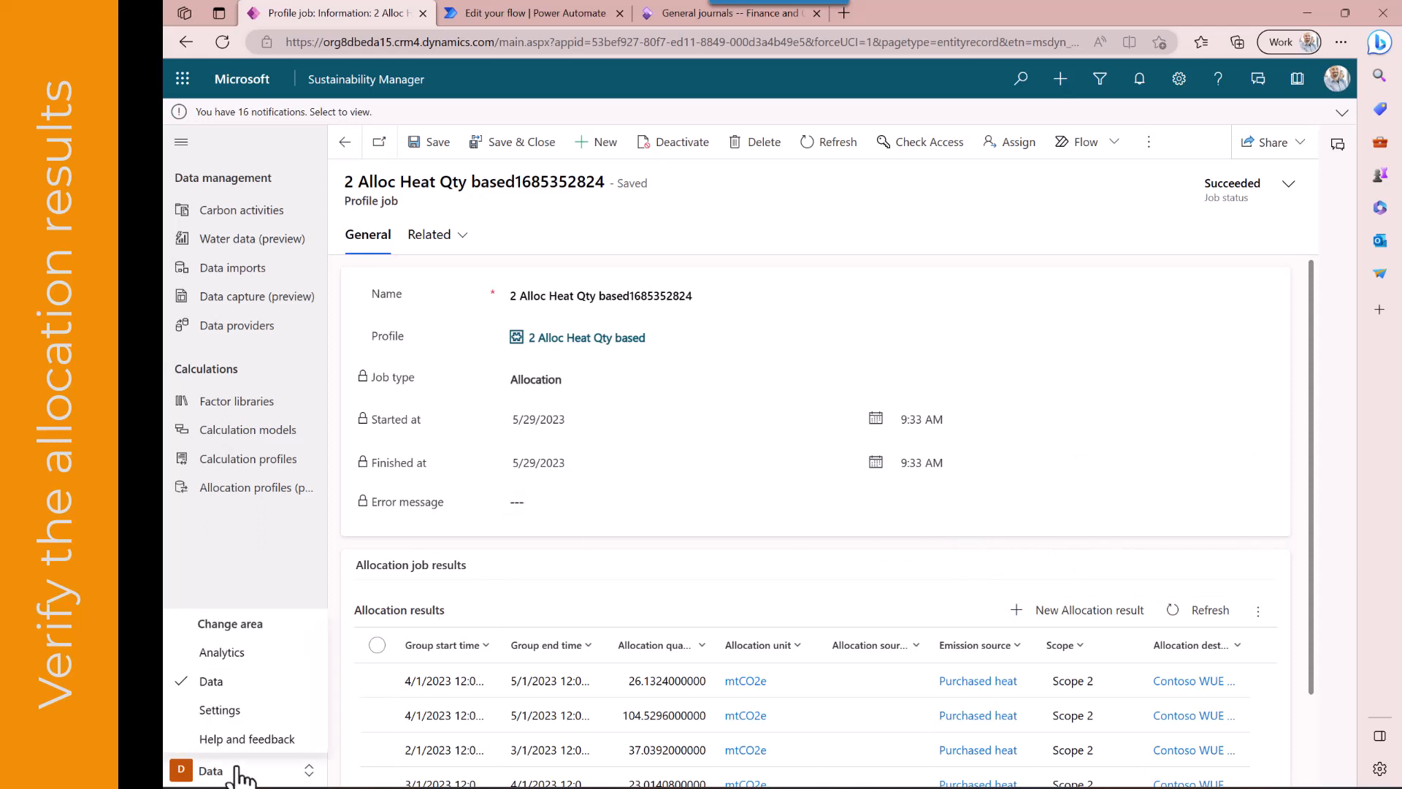
pyautogui.click(225, 708)
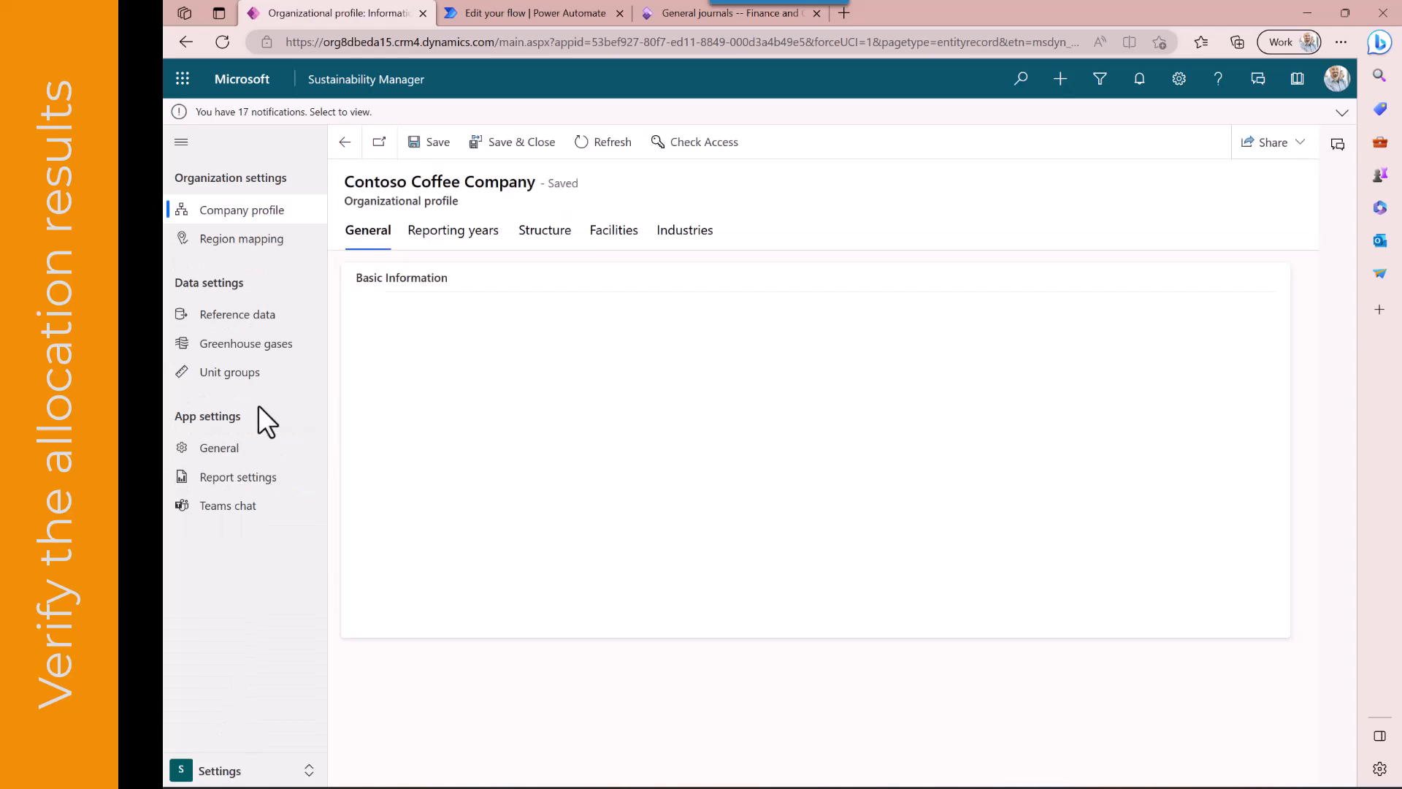
pyautogui.click(254, 315)
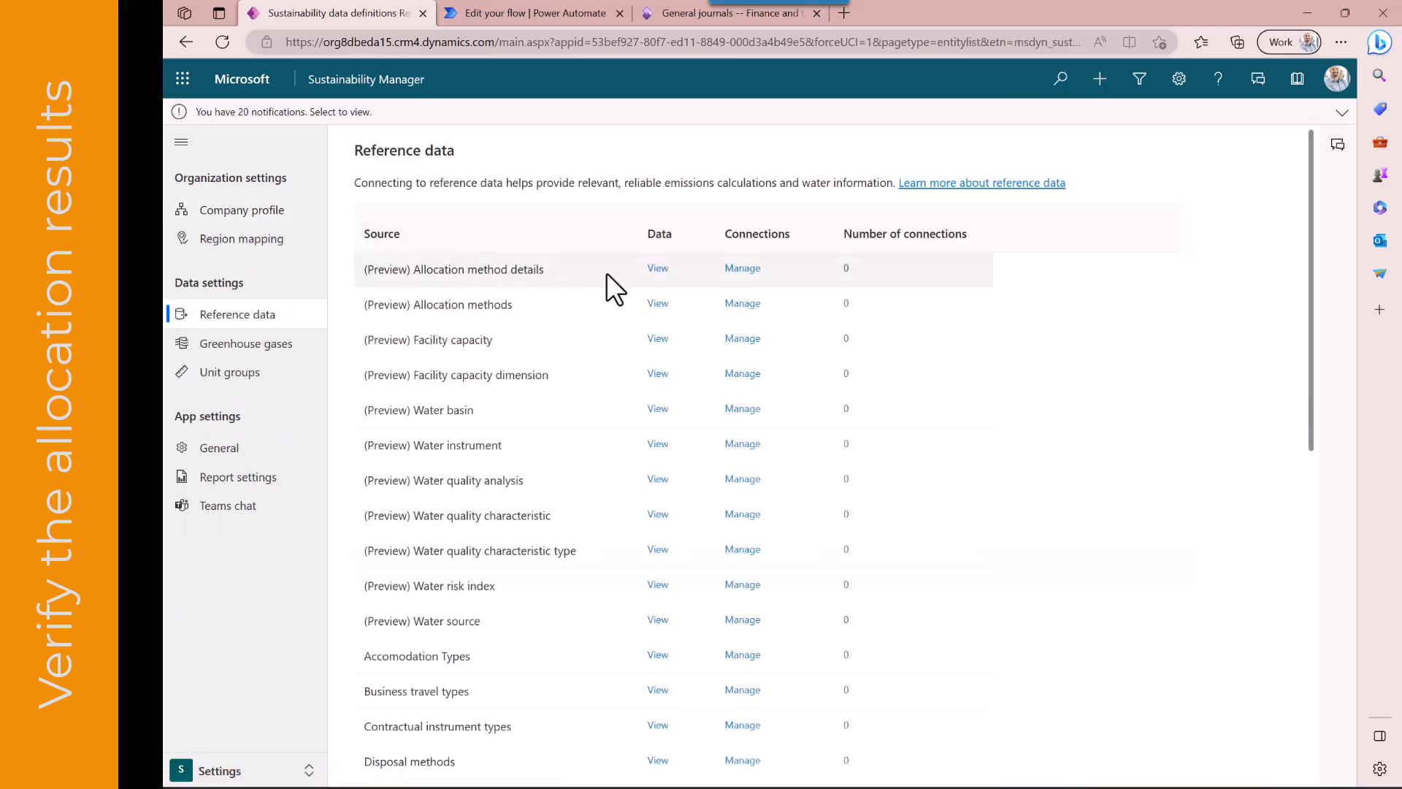
pyautogui.click(659, 269)
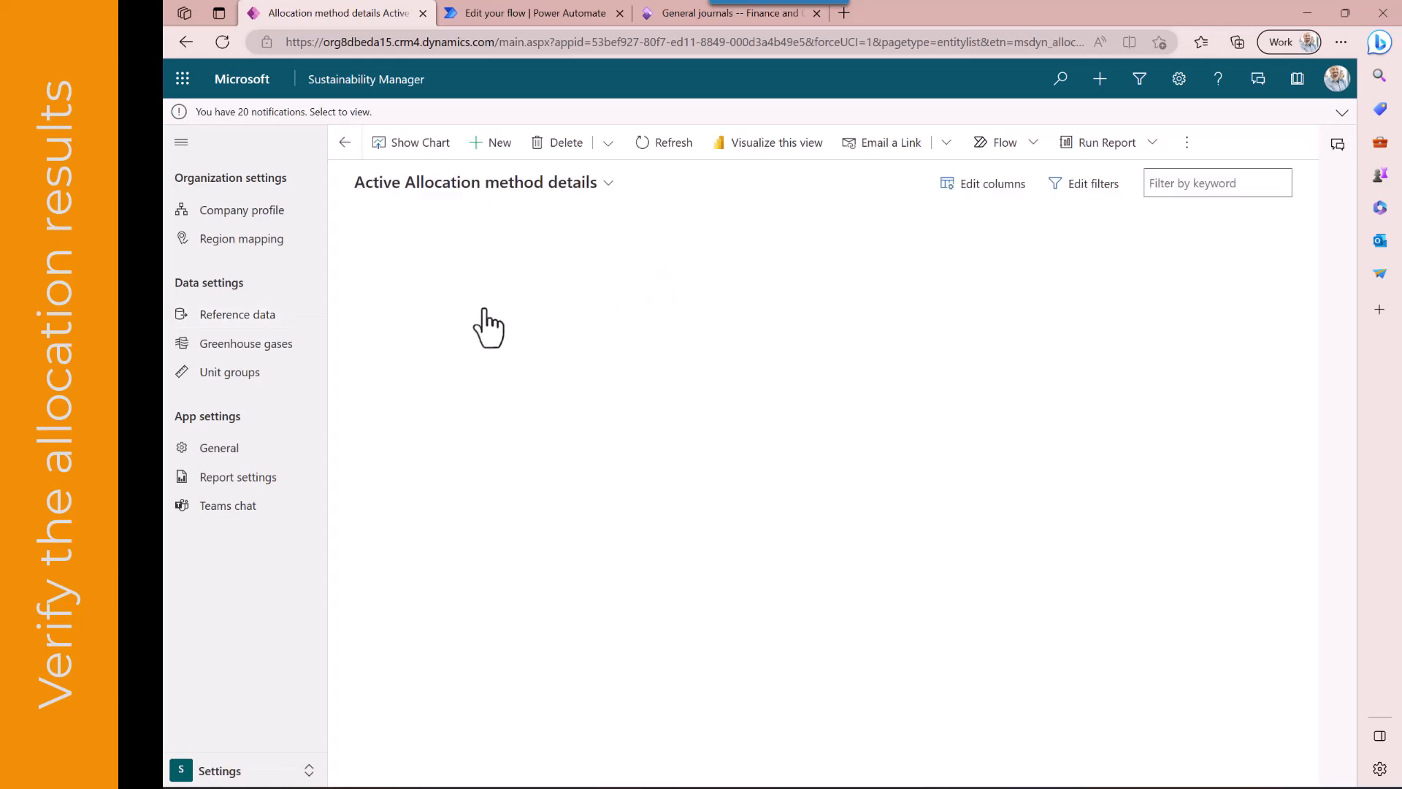
pyautogui.click(351, 259)
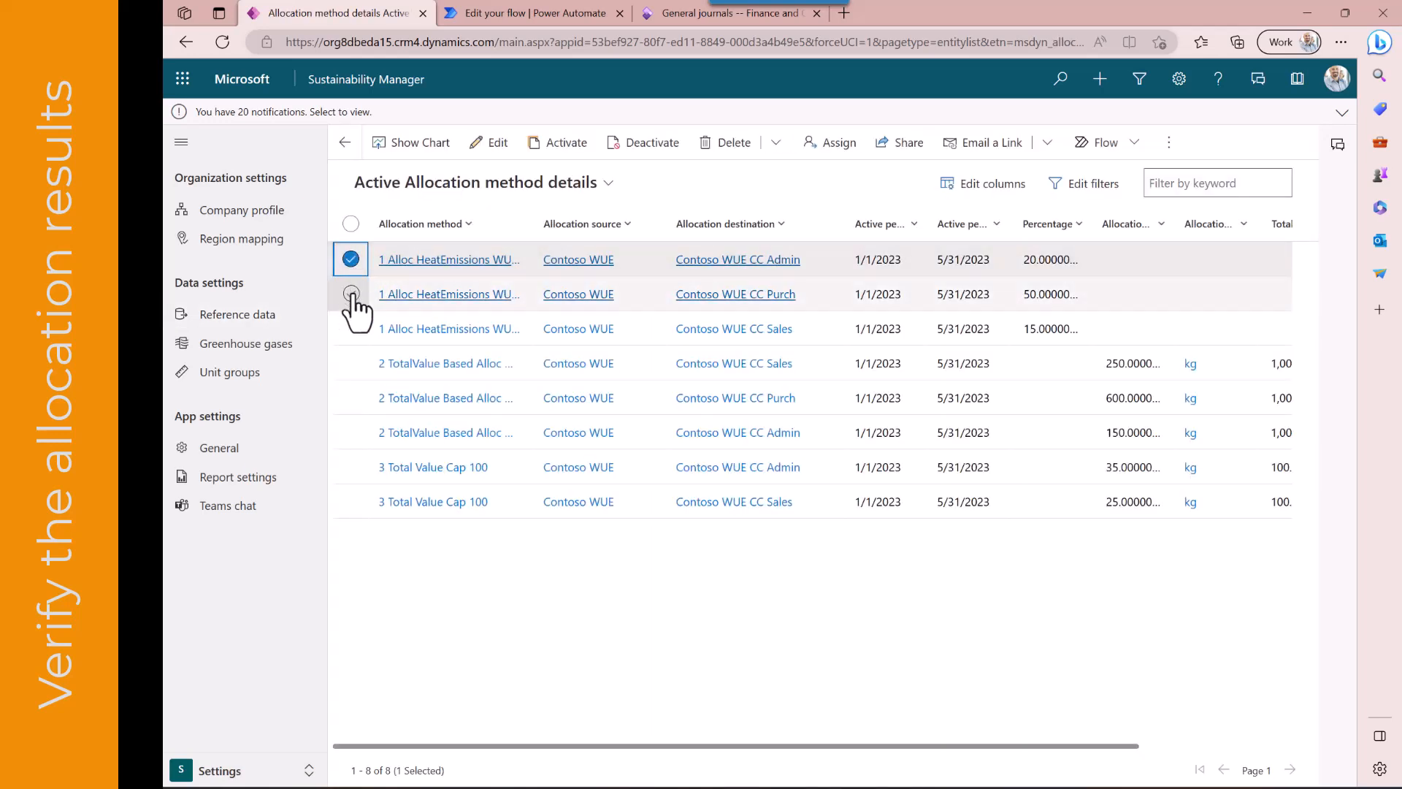
pyautogui.click(352, 293)
pyautogui.click(351, 329)
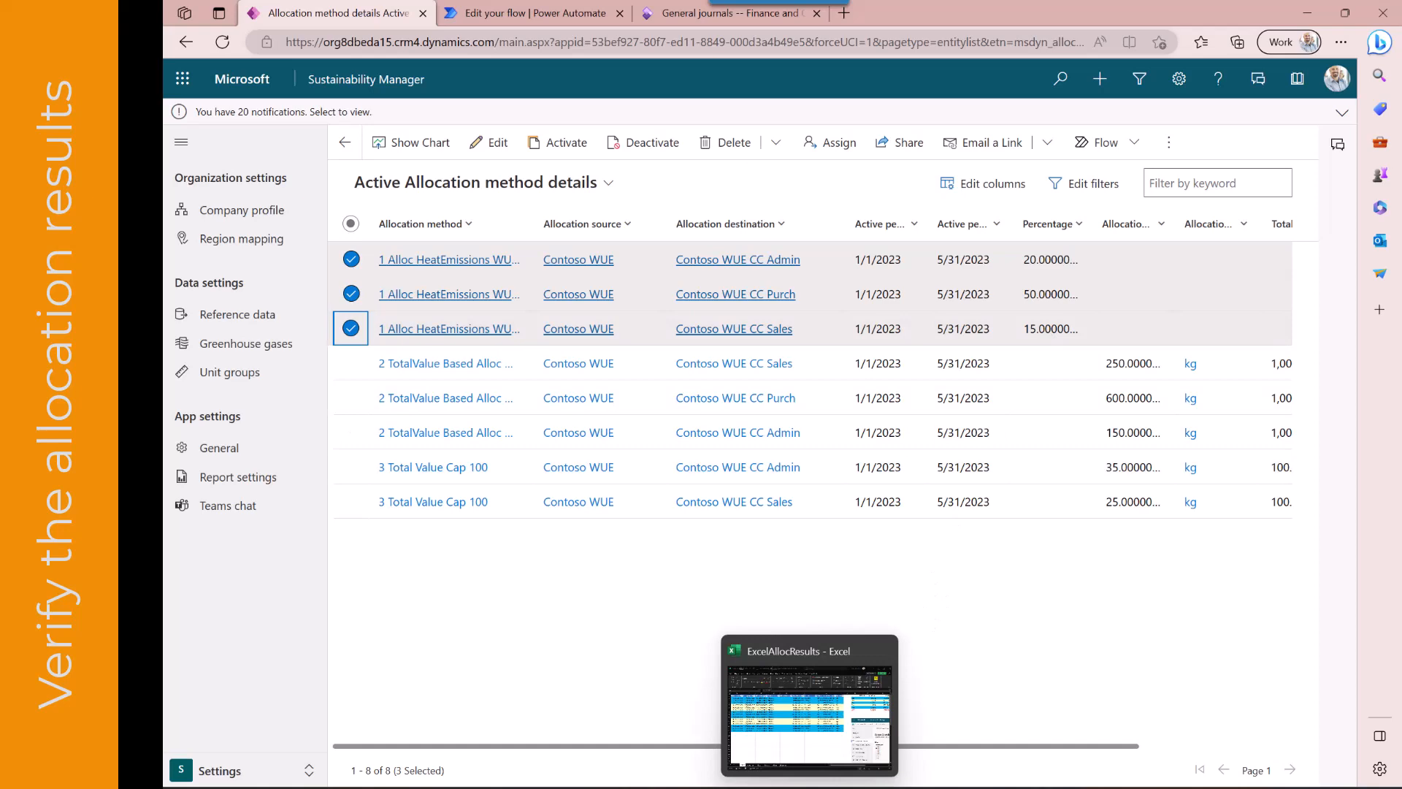
# Switch to the ExcelAllocResults workbook and inspect the allocation quantities and the January summary formula
pyautogui.click(810, 785)
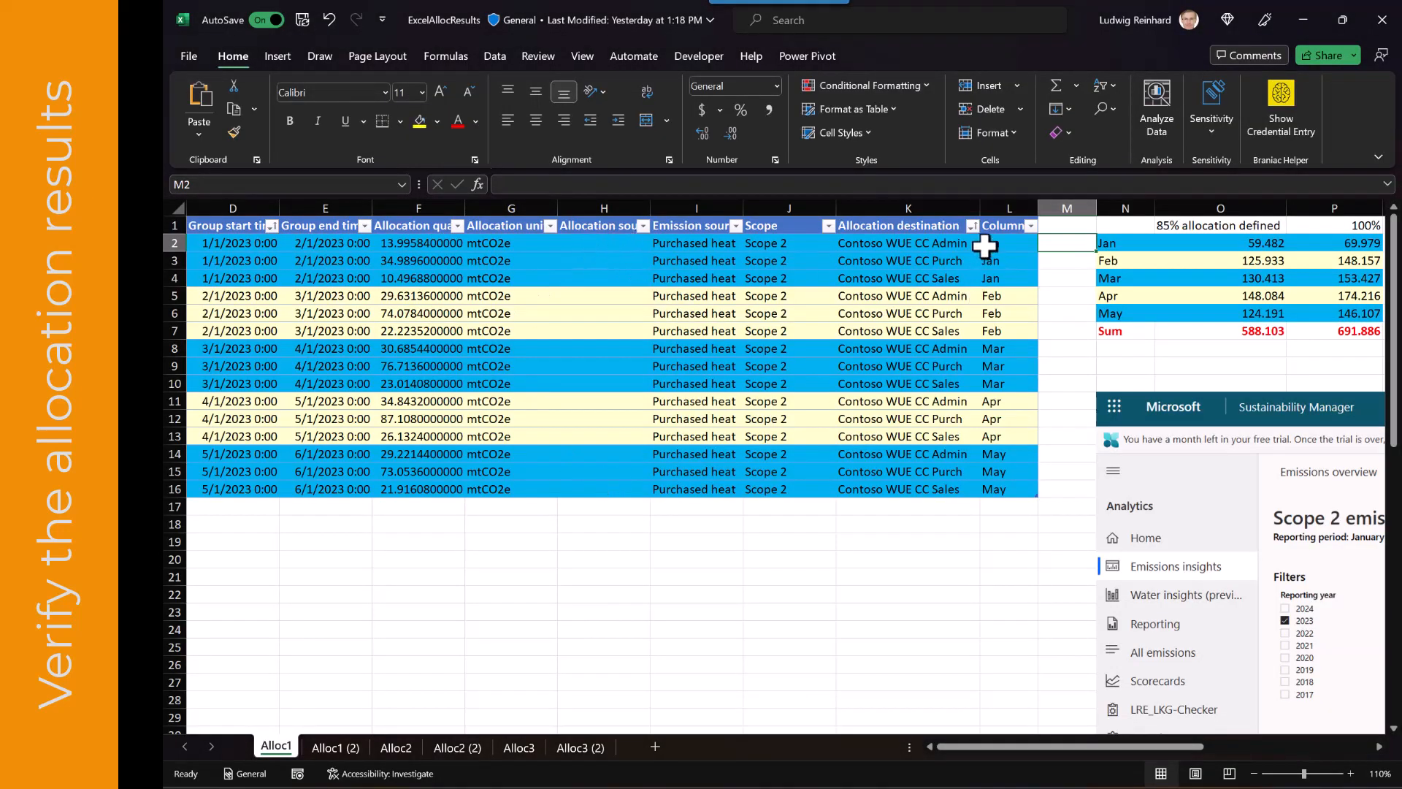
pyautogui.moveTo(984, 246); pyautogui.dragTo(995, 368)
pyautogui.click(1072, 279)
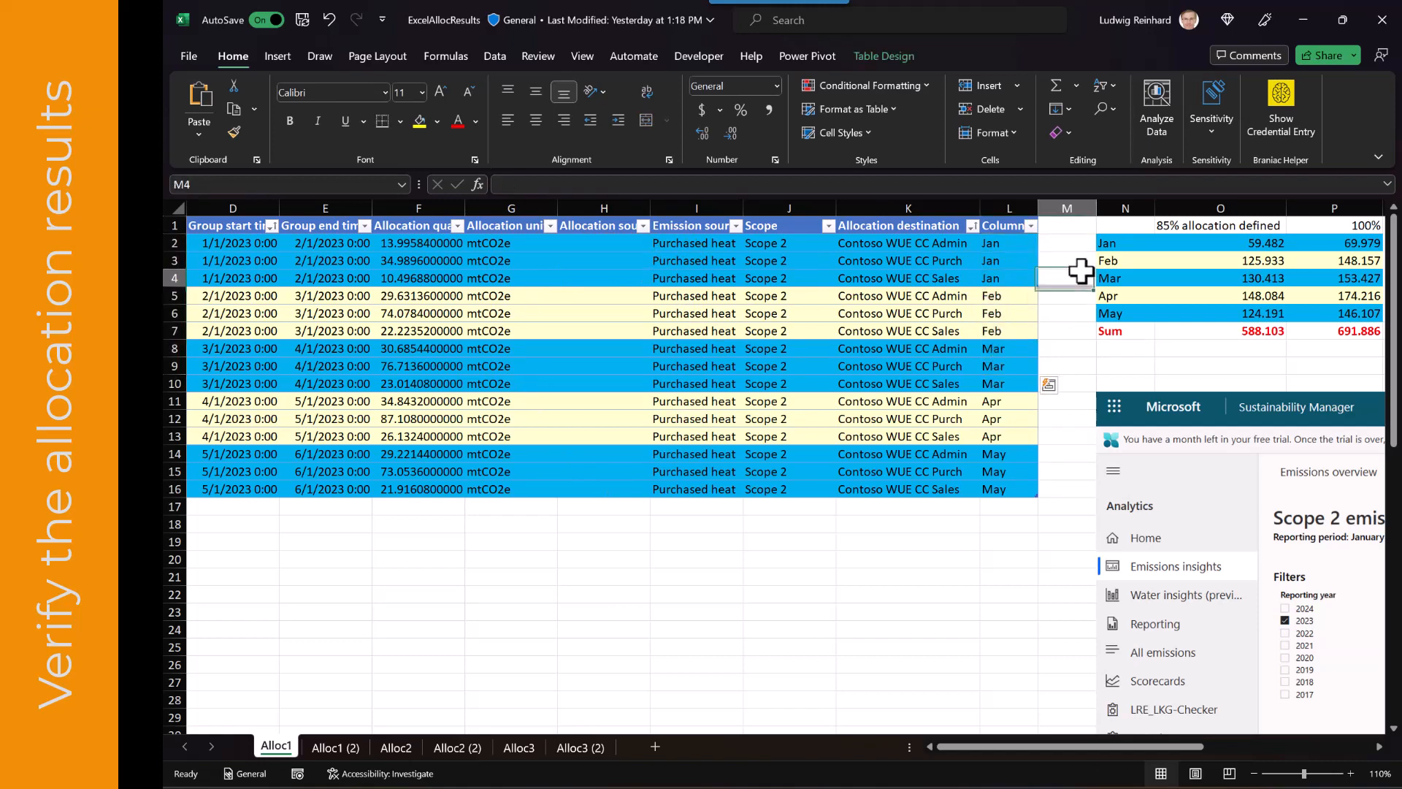
pyautogui.click(1242, 245)
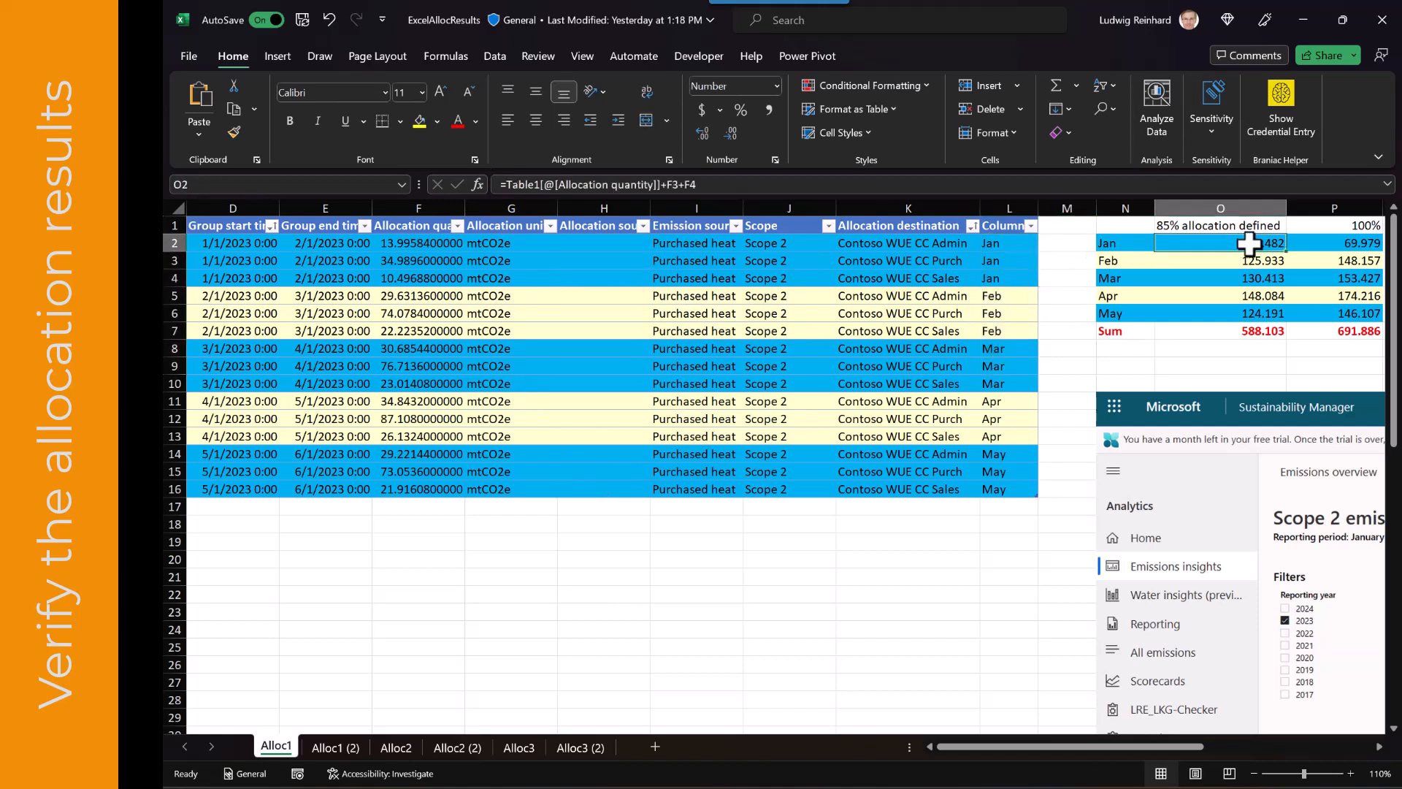
pyautogui.click(986, 187)
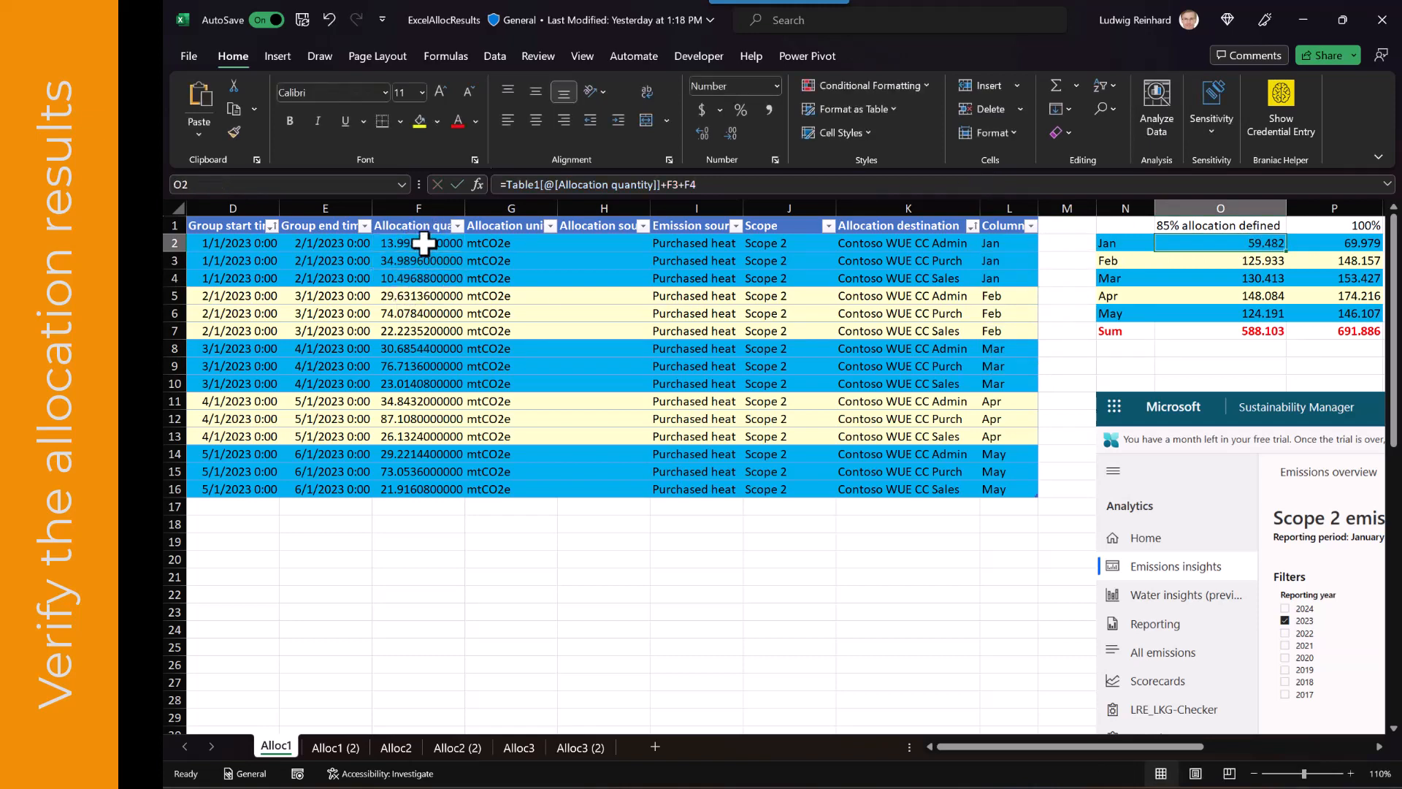
pyautogui.moveTo(423, 243); pyautogui.dragTo(422, 277)
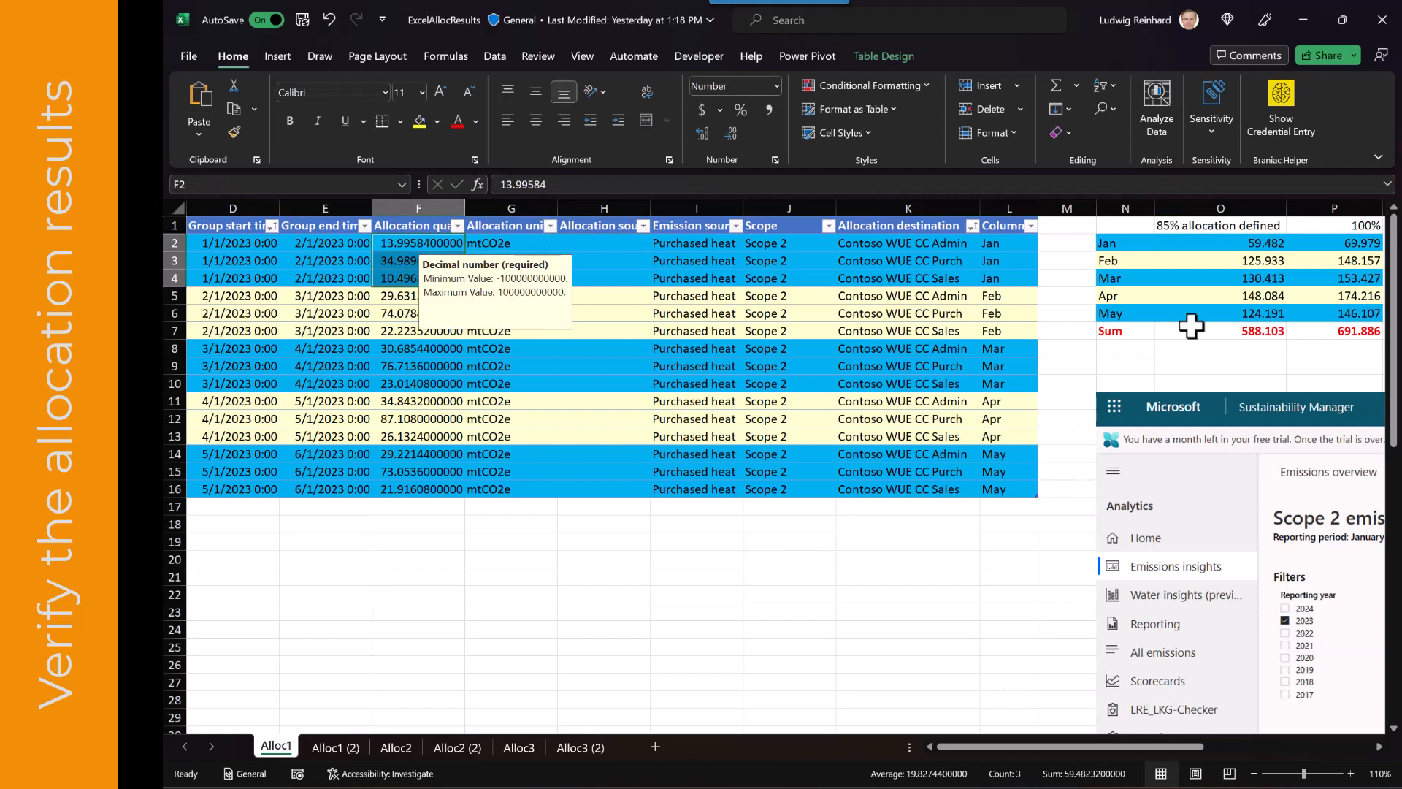
pyautogui.moveTo(402, 296); pyautogui.dragTo(400, 331)
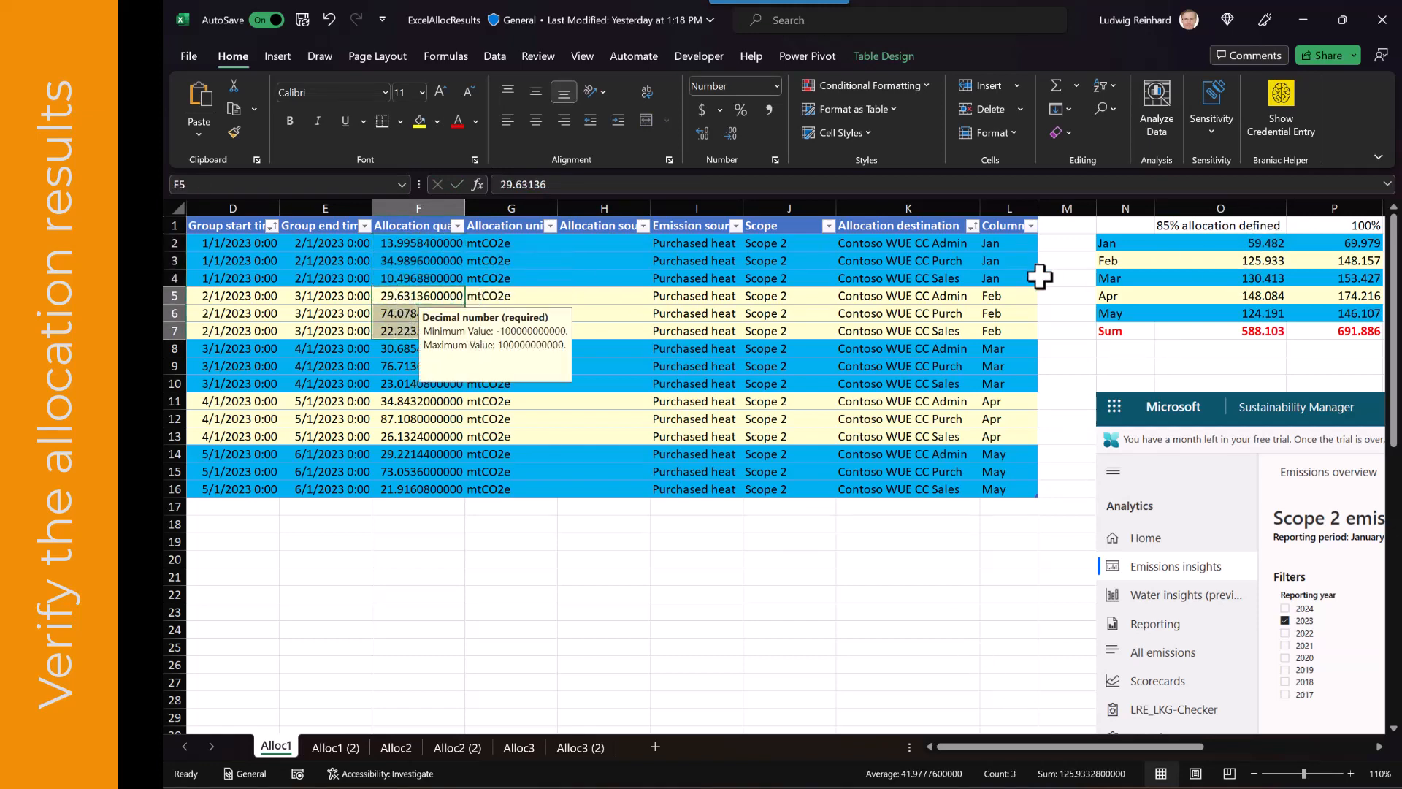
# Examine the Sum and 100% summary formulas and compare them with the Scope 2 emissions dashboard
pyautogui.click(1229, 330)
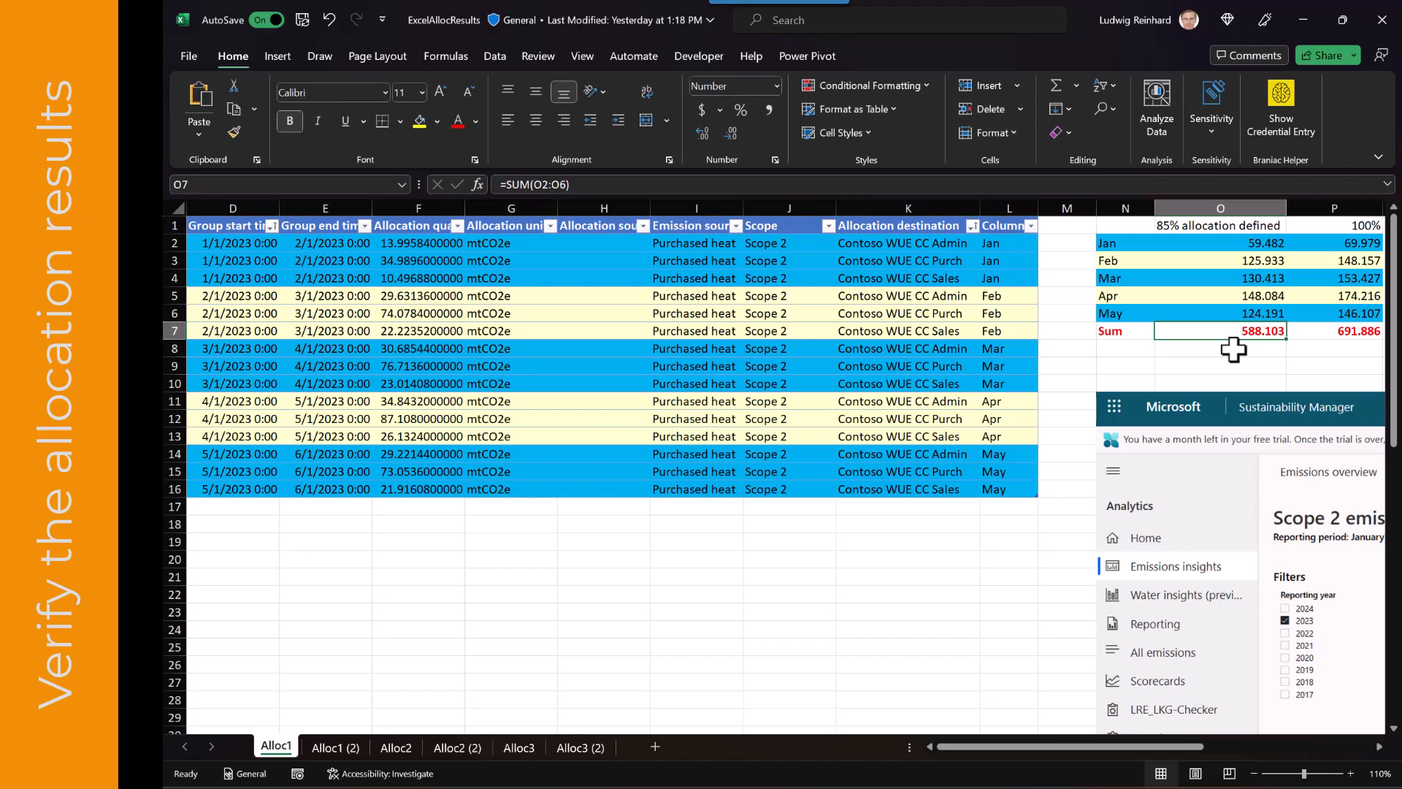
pyautogui.click(1303, 314)
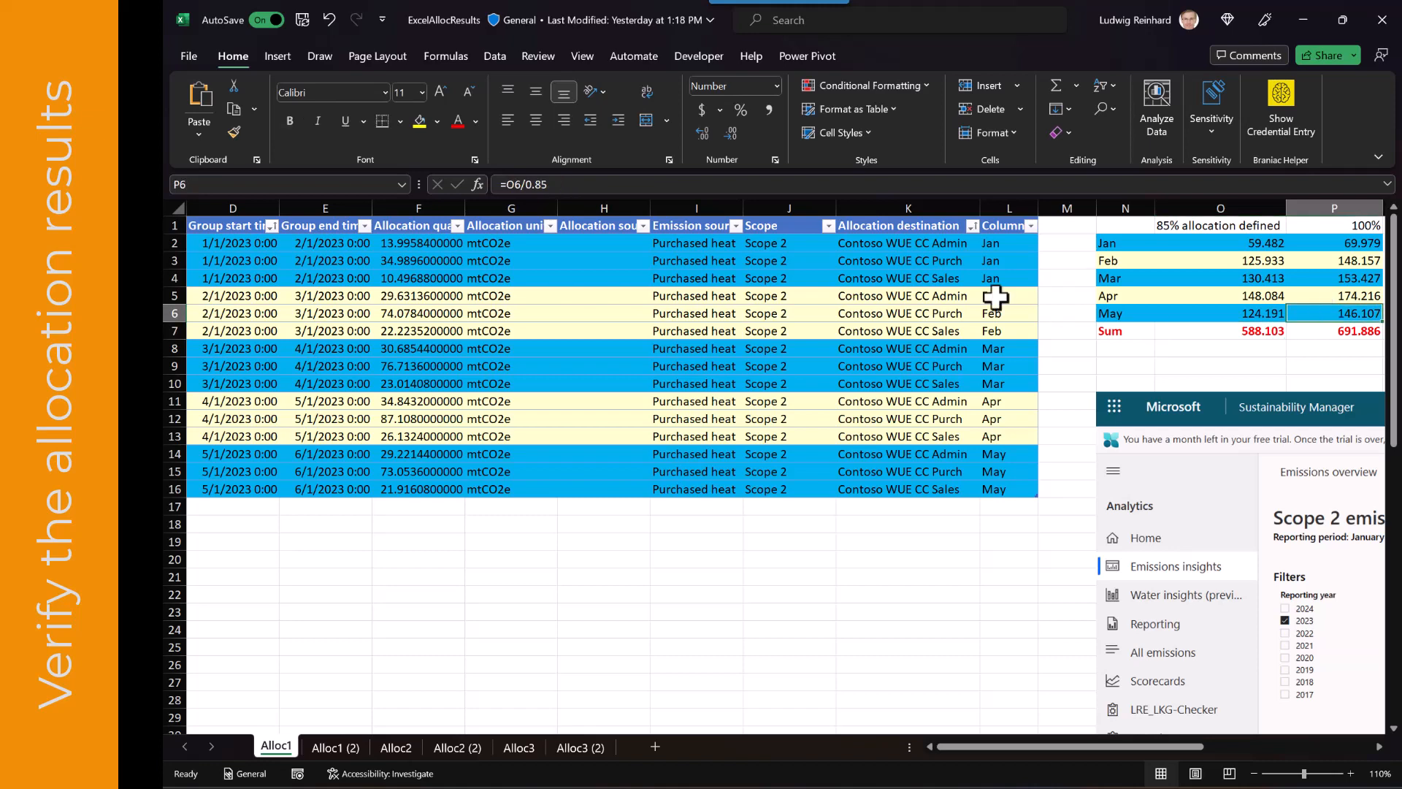
pyautogui.click(1333, 332)
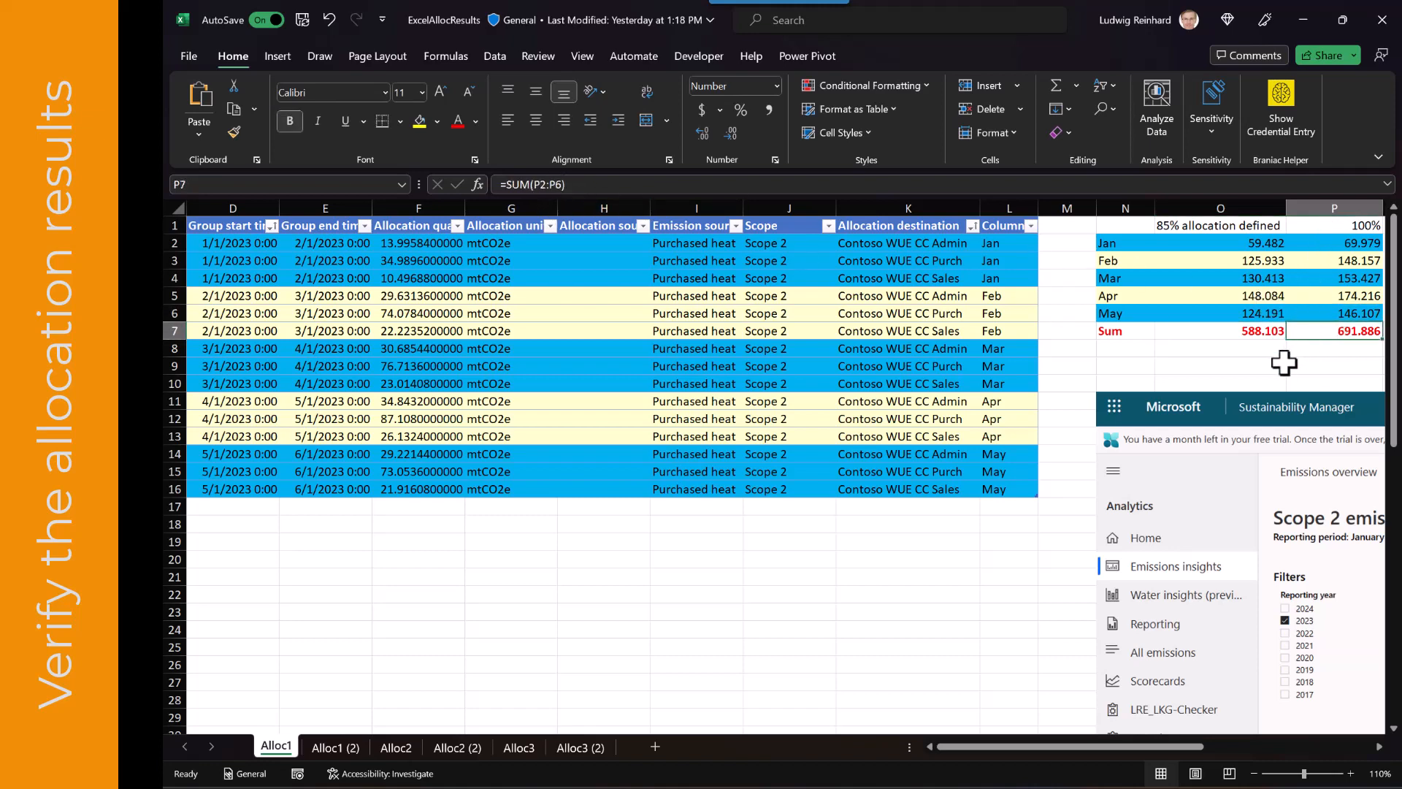
pyautogui.hscroll(3, 1022, 561)
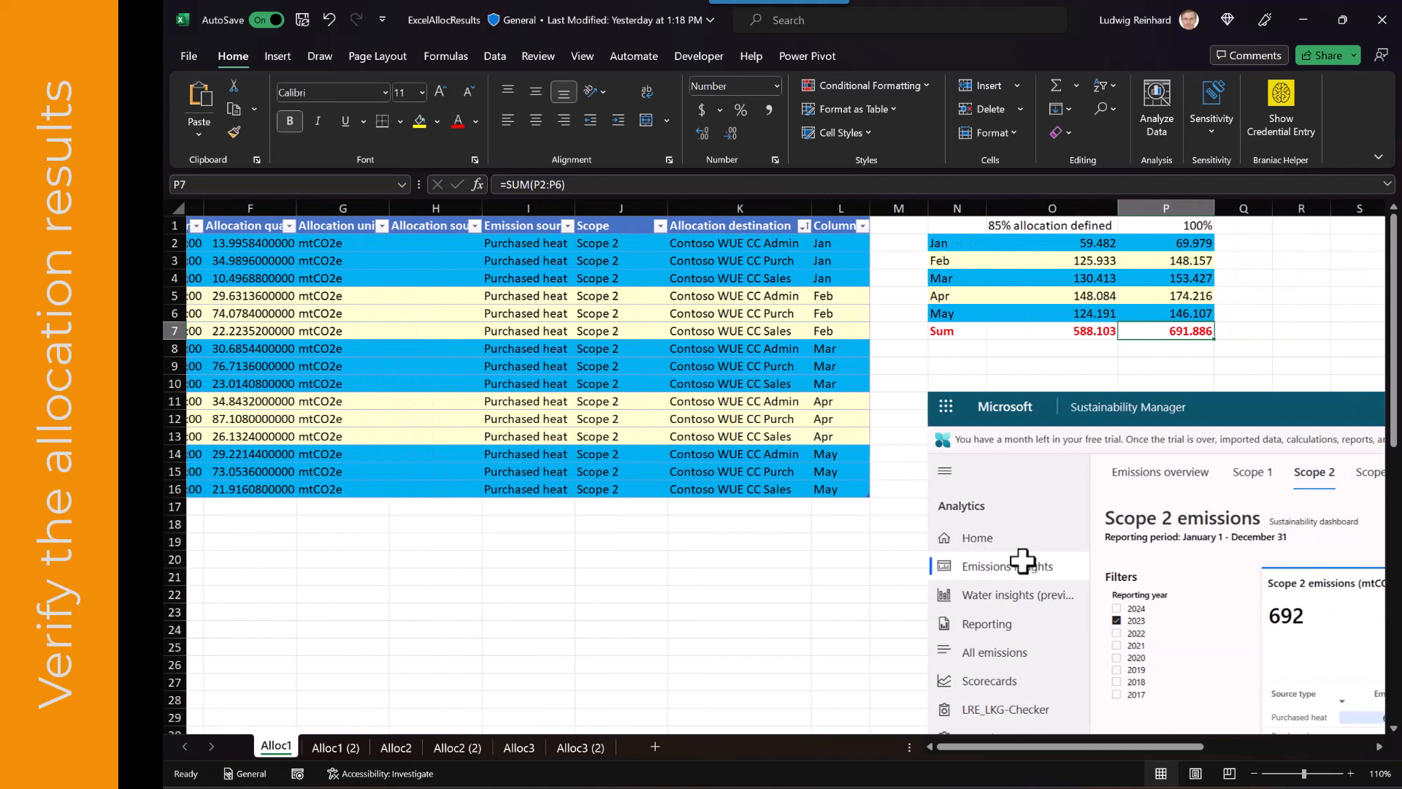
pyautogui.scroll(-4, 1022, 561)
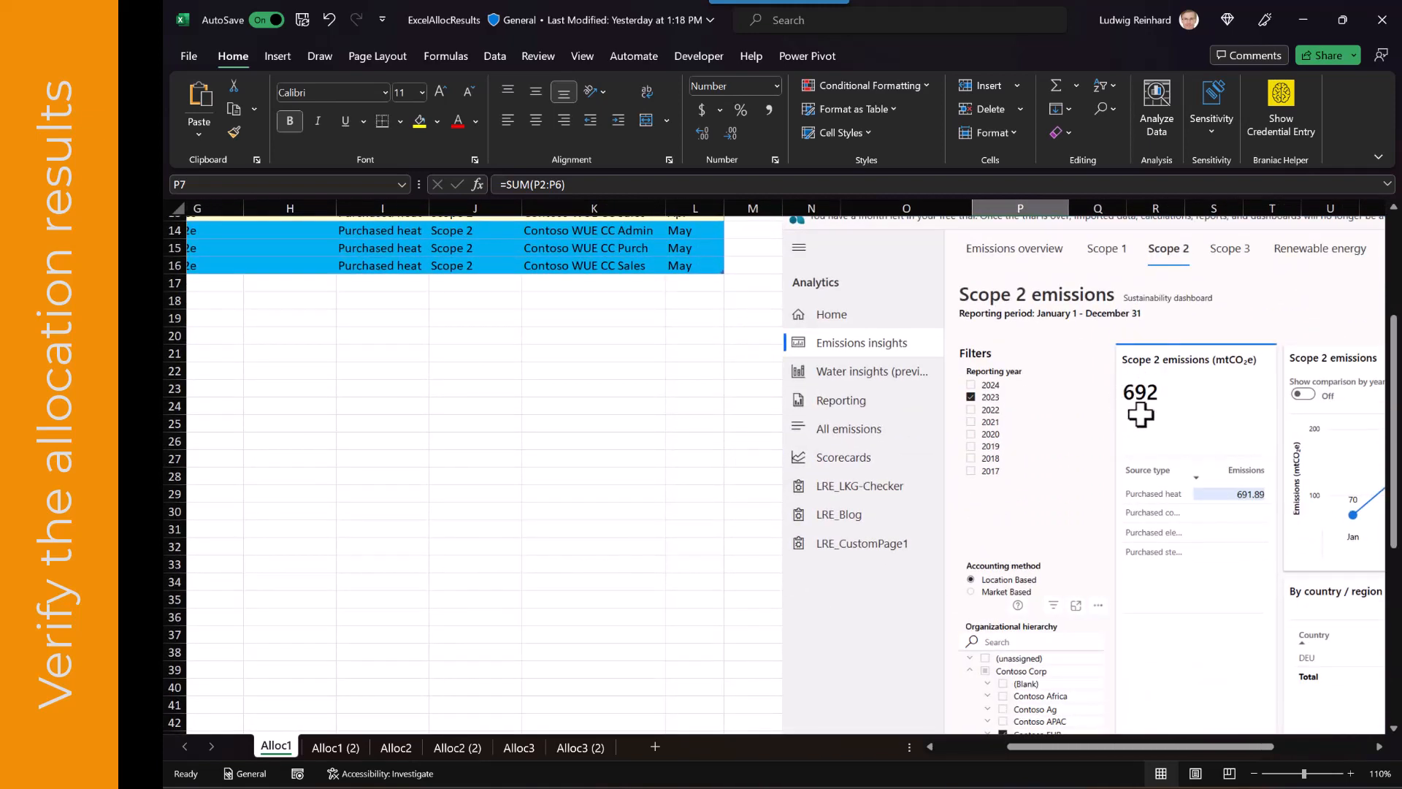
pyautogui.scroll(4, 1141, 414)
pyautogui.click(1103, 296)
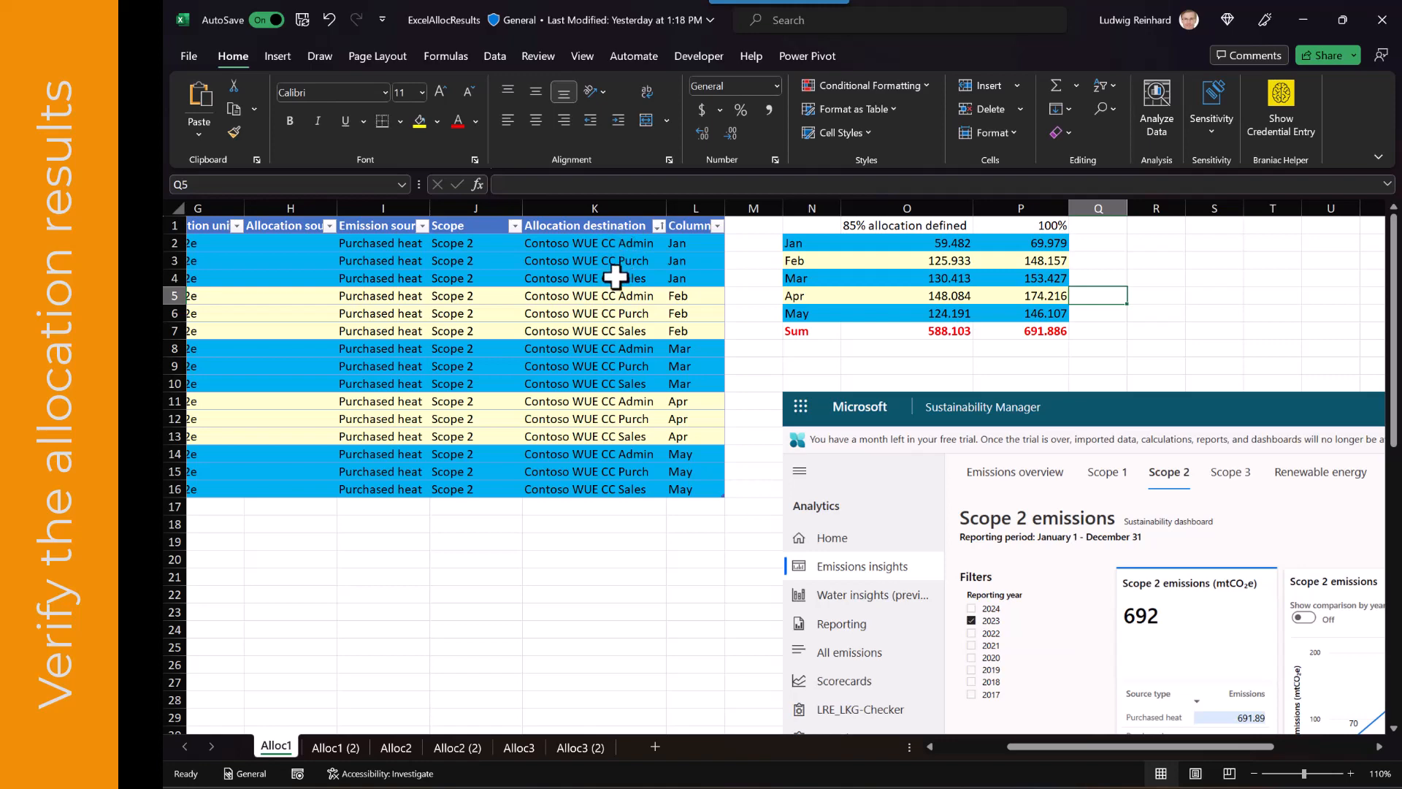
# Open the Alloc1 (2) sheet and inspect the allocation destinations of the January rows
pyautogui.hscroll(-3, 616, 276)
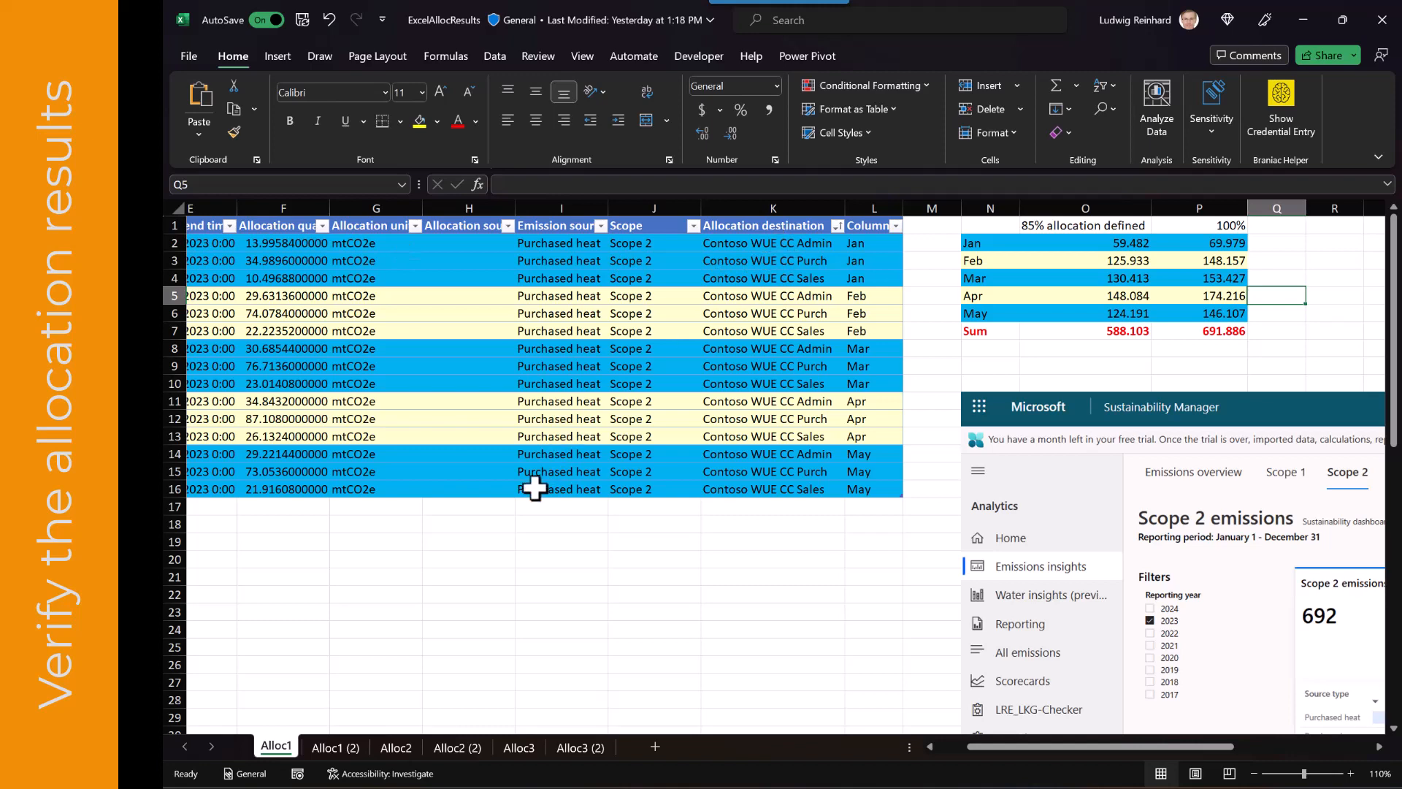
pyautogui.click(352, 746)
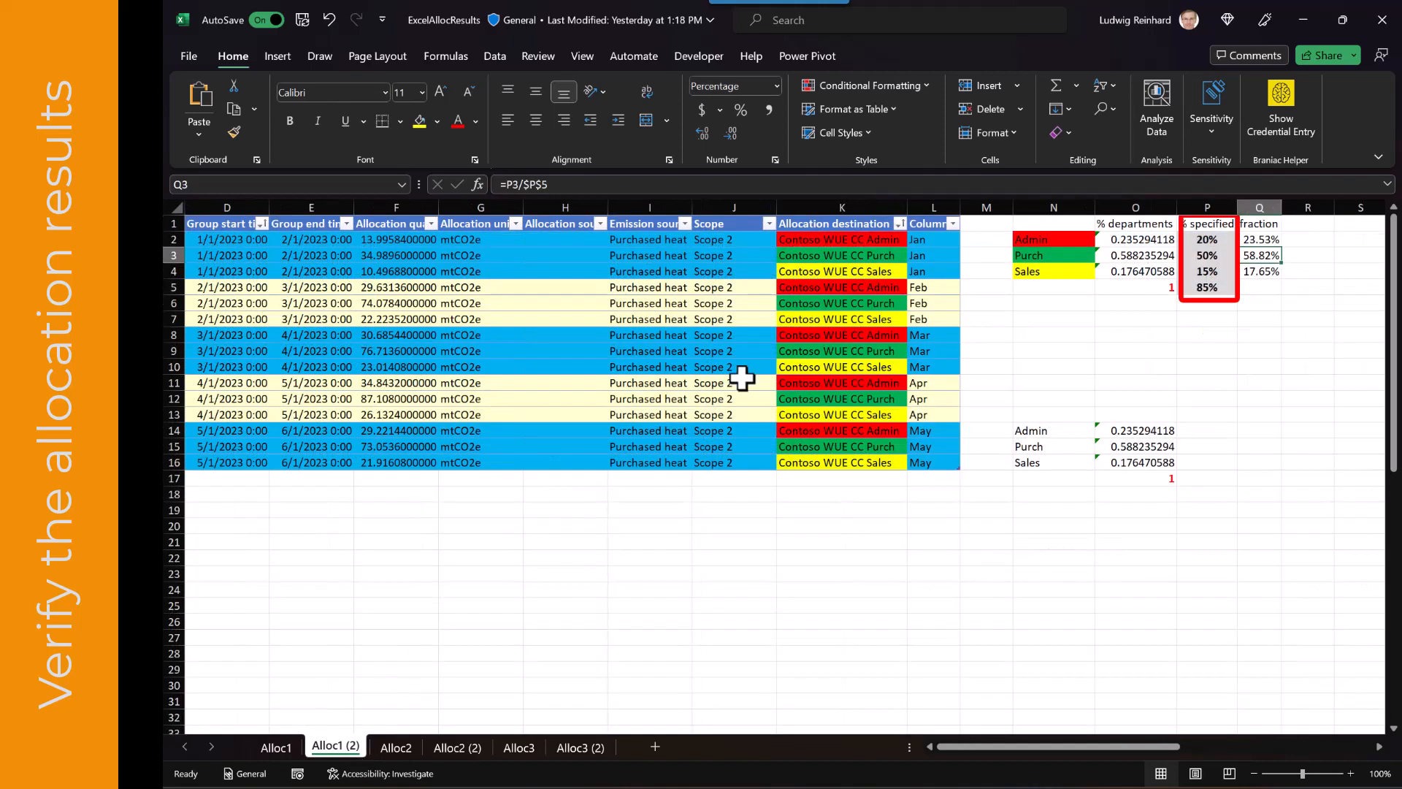
pyautogui.click(802, 236)
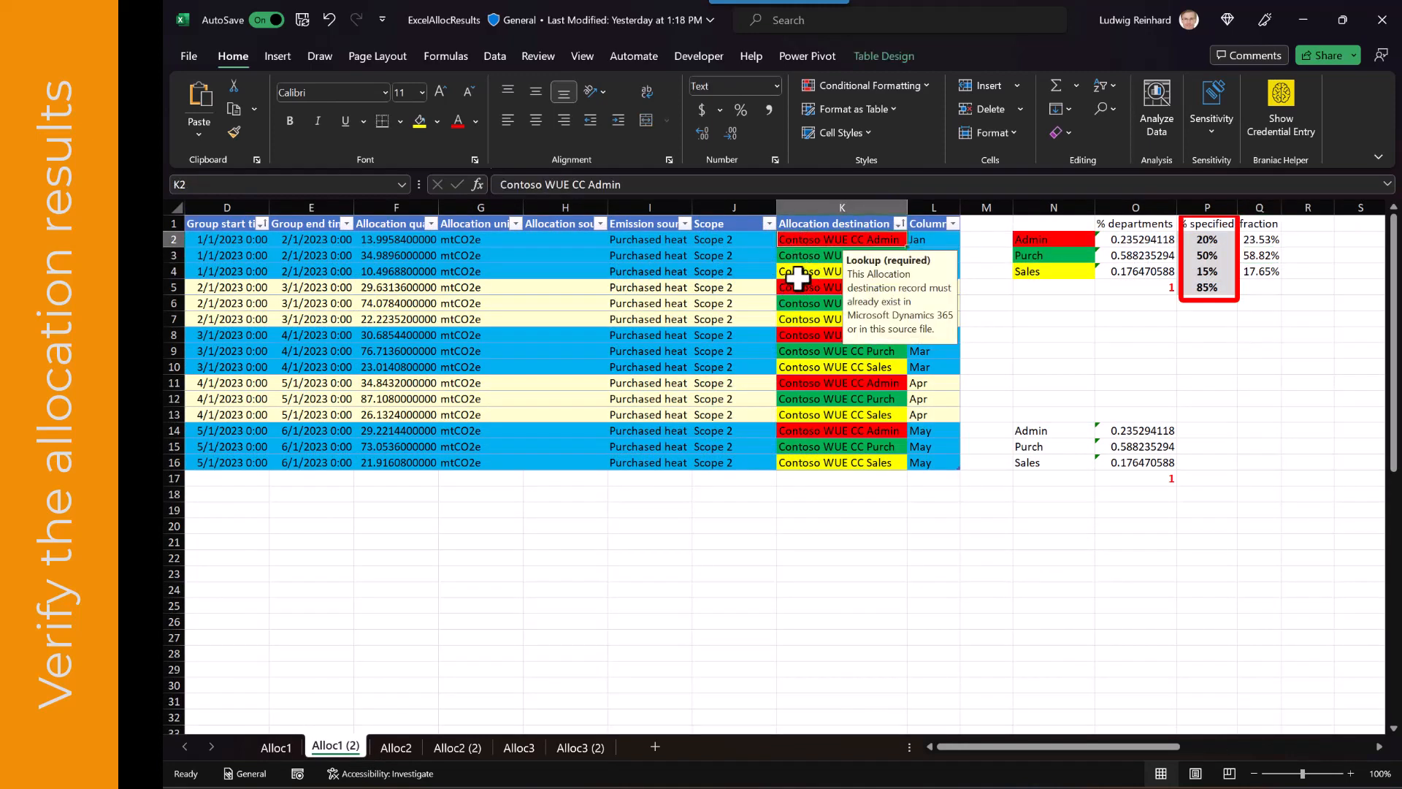
pyautogui.click(802, 255)
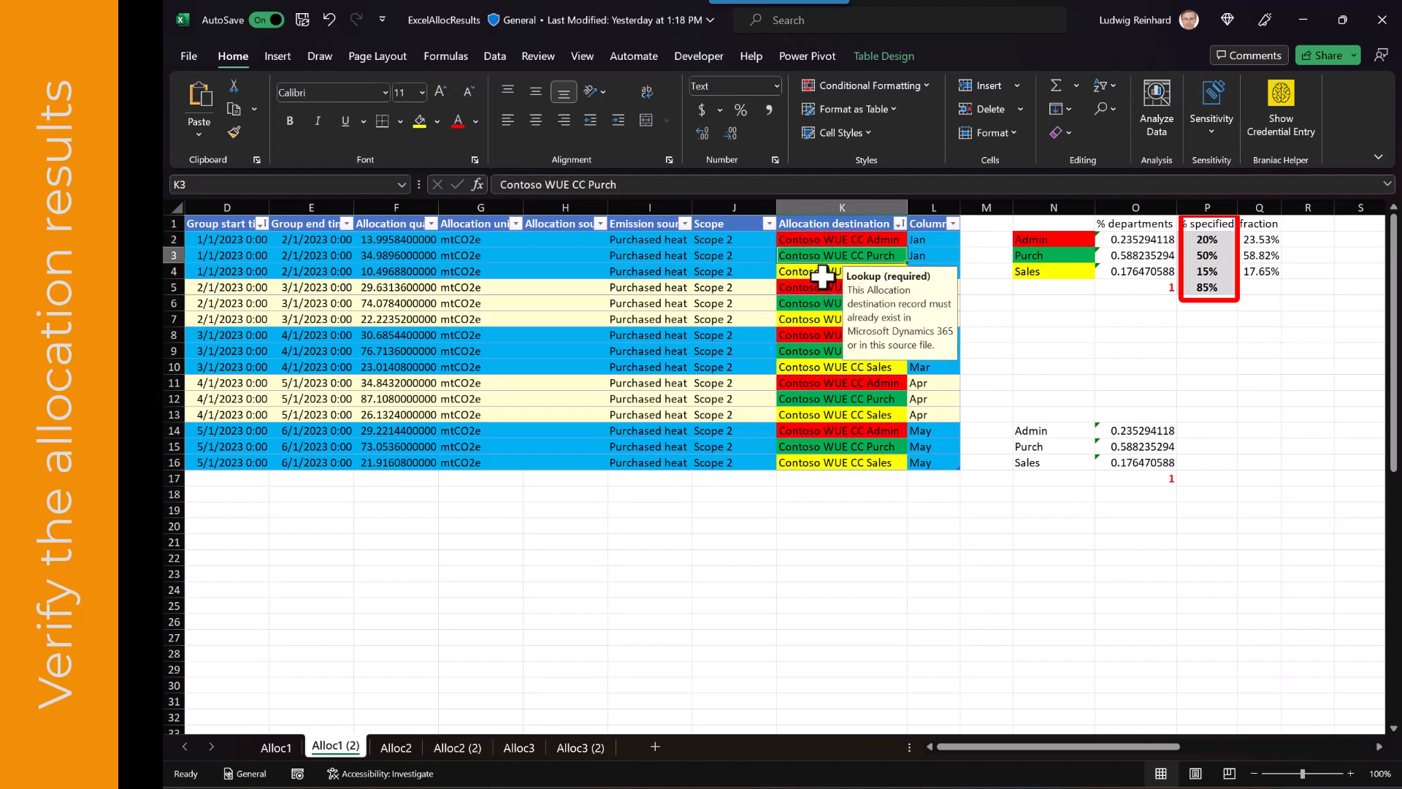
pyautogui.click(823, 275)
pyautogui.click(1020, 306)
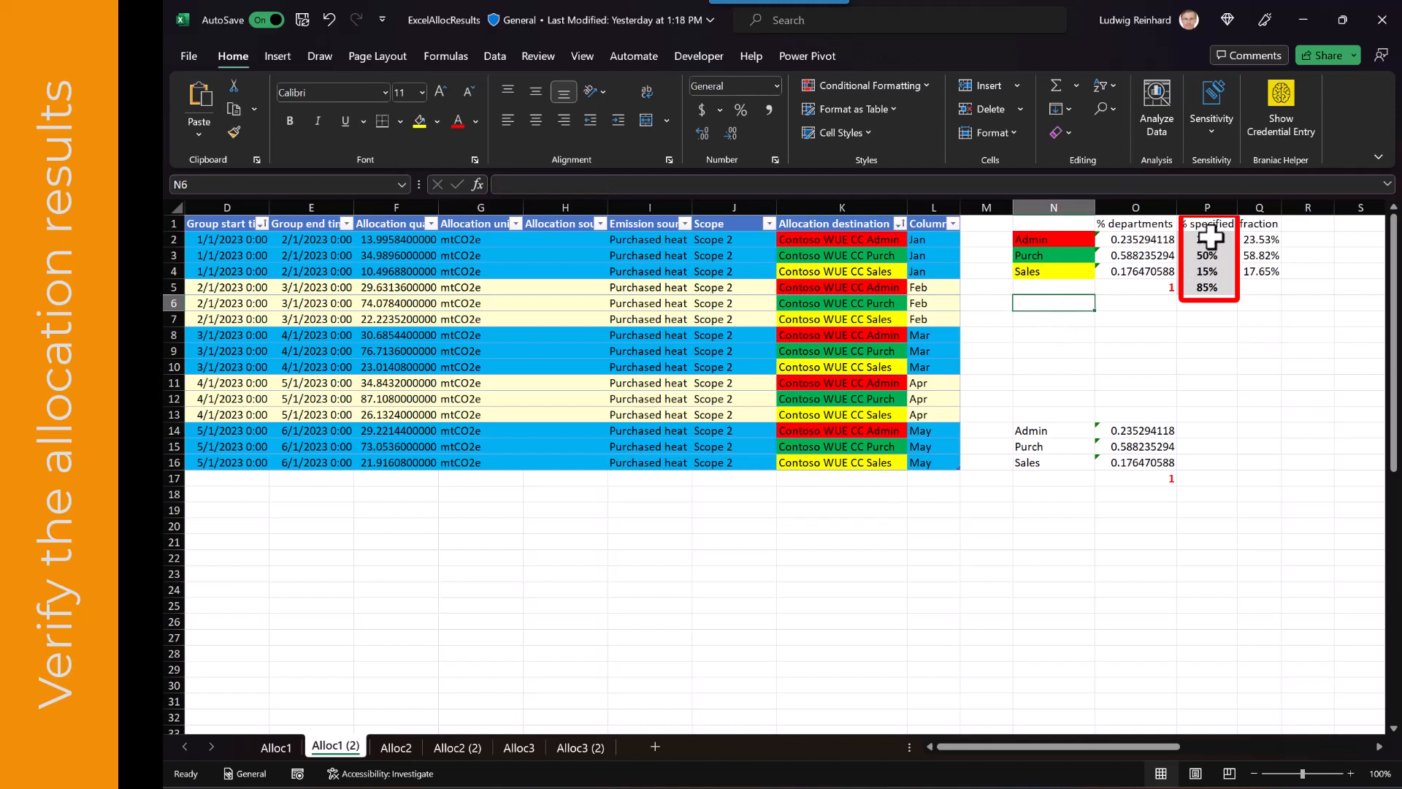
# Examine the specified percentages and the fraction formulas that divide each percentage by the 85% total
pyautogui.moveTo(1210, 236); pyautogui.dragTo(1209, 269)
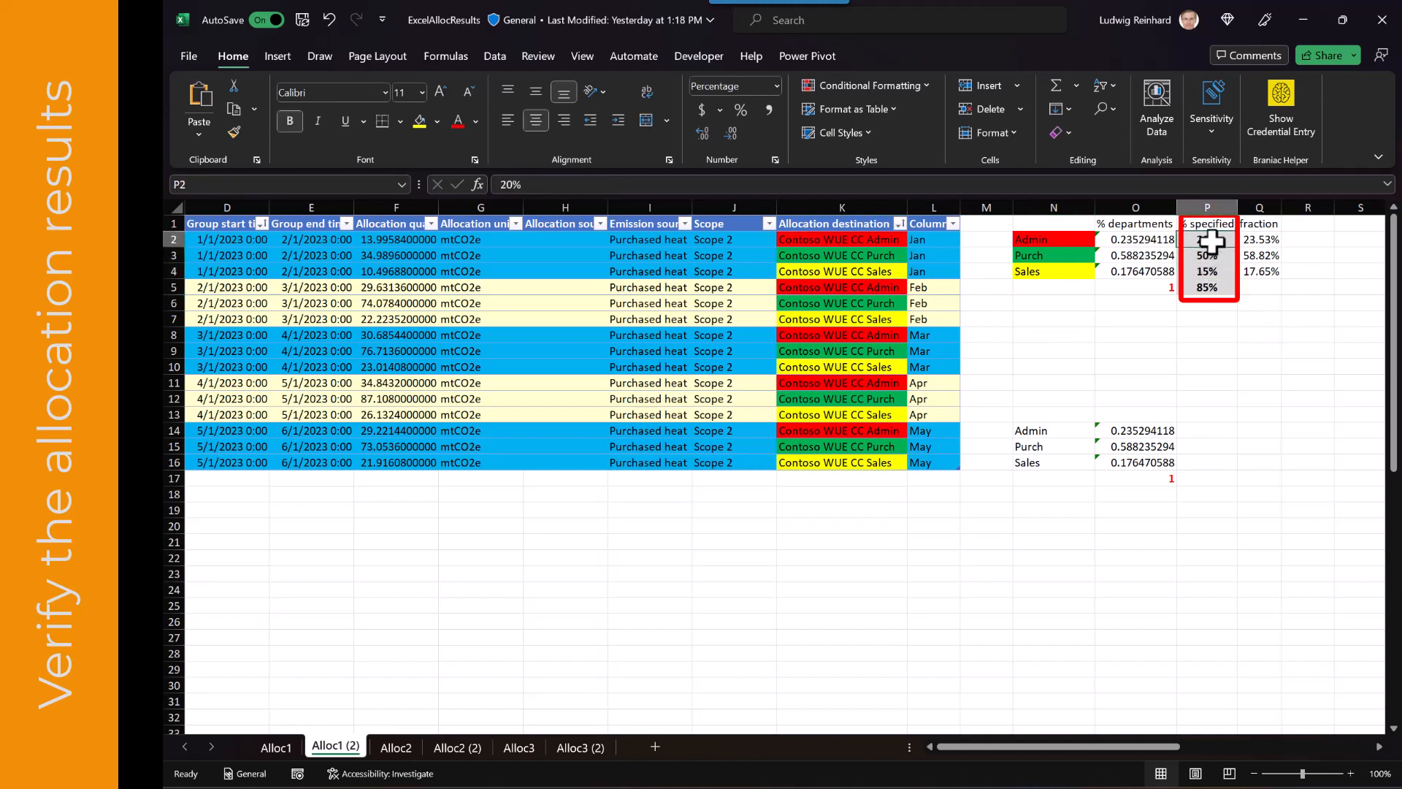
pyautogui.click(1257, 239)
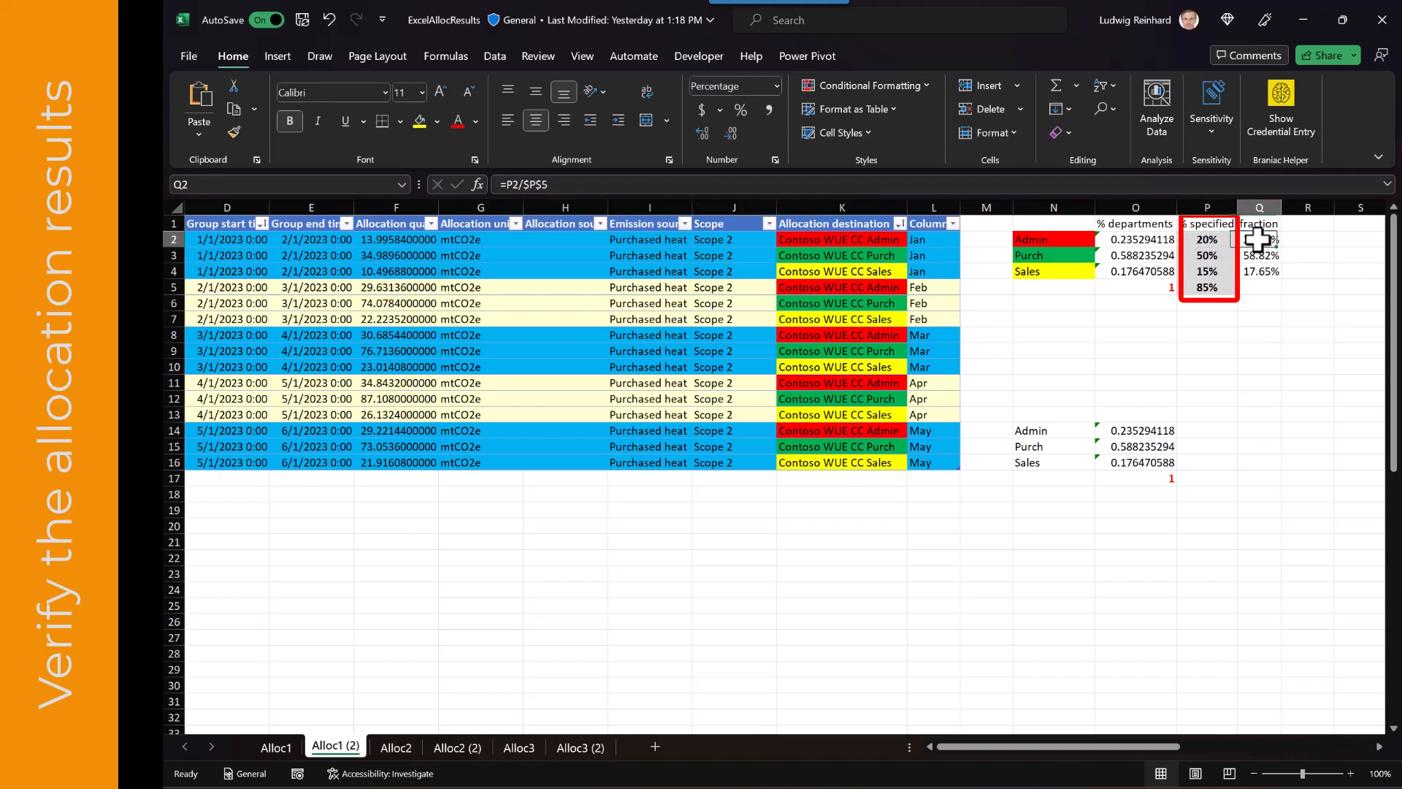
pyautogui.click(1201, 192)
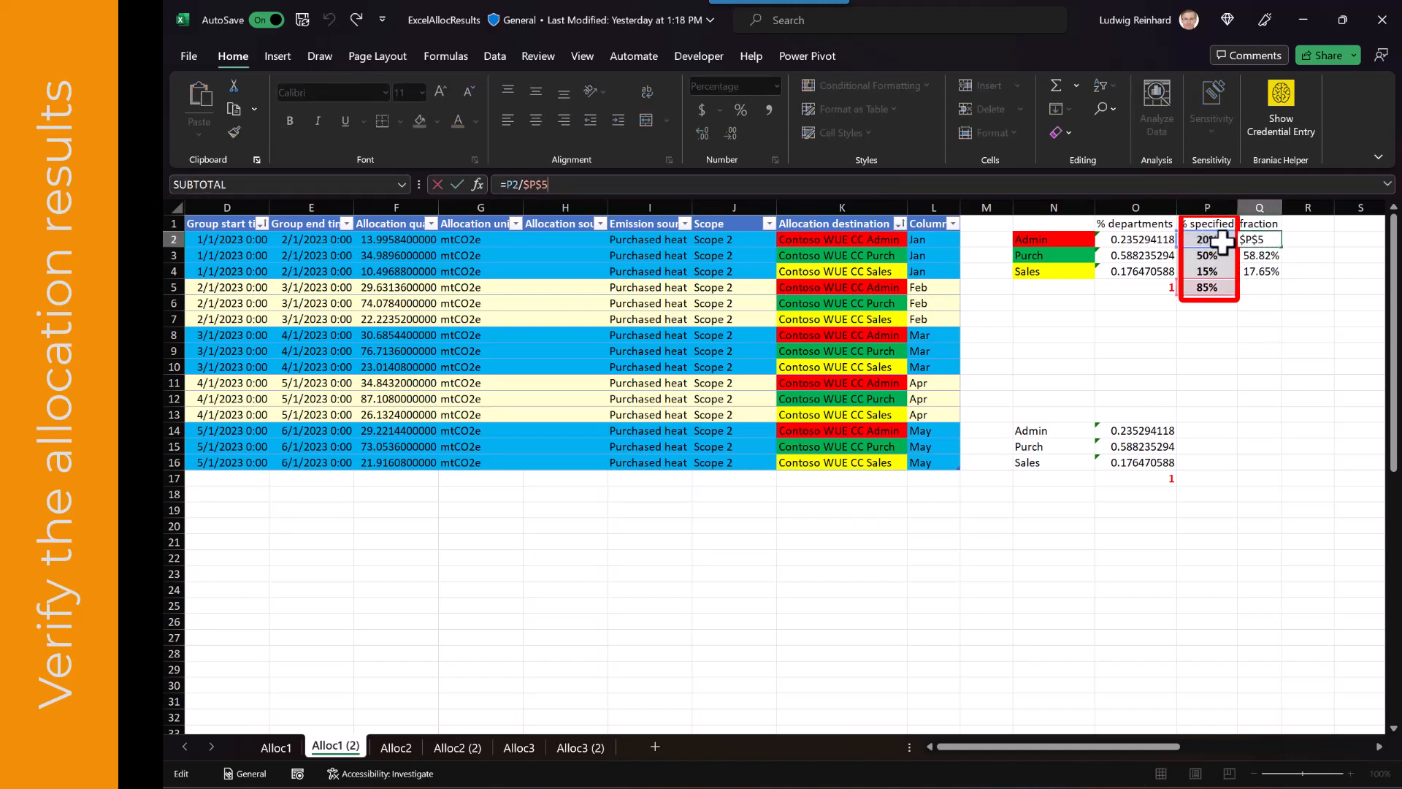
pyautogui.press('Return')
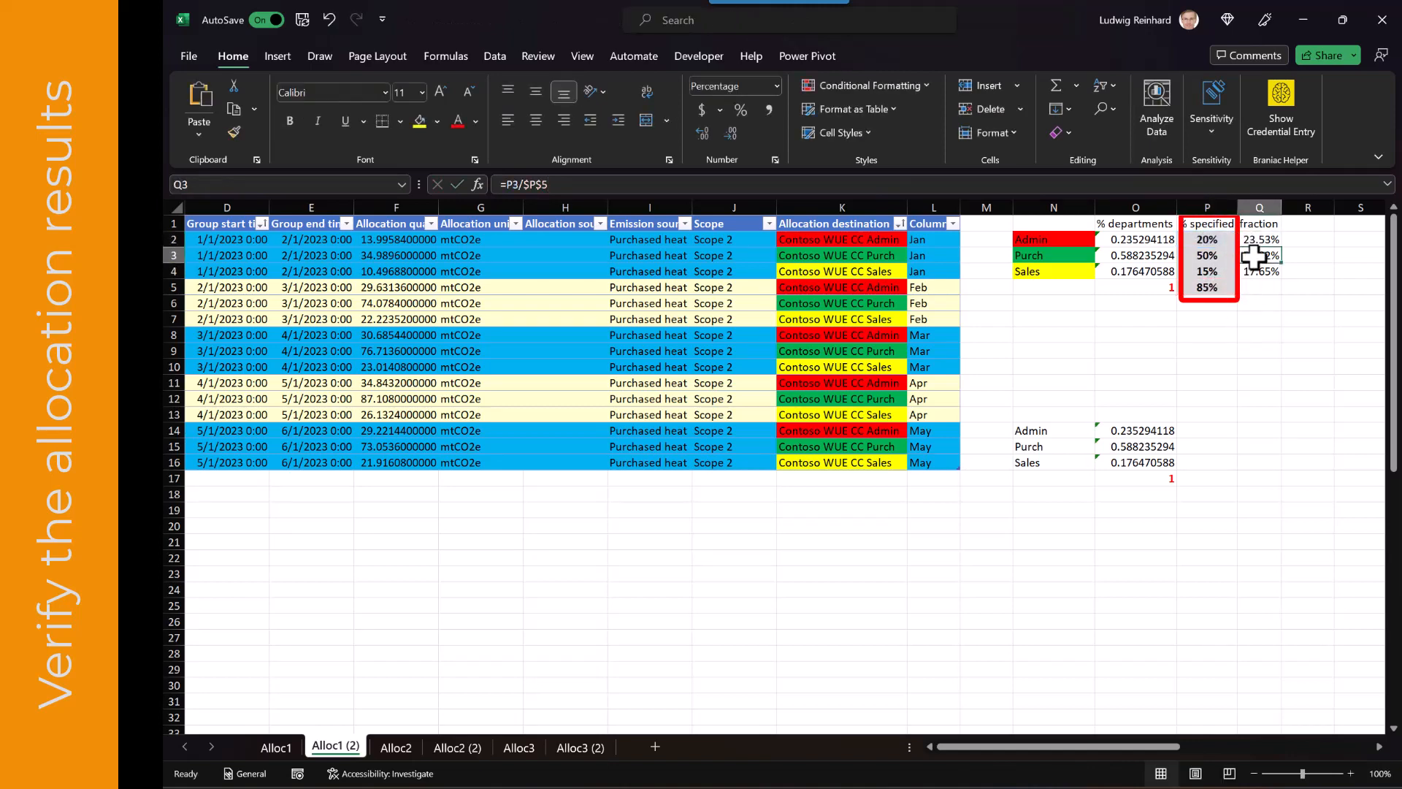
pyautogui.click(1209, 189)
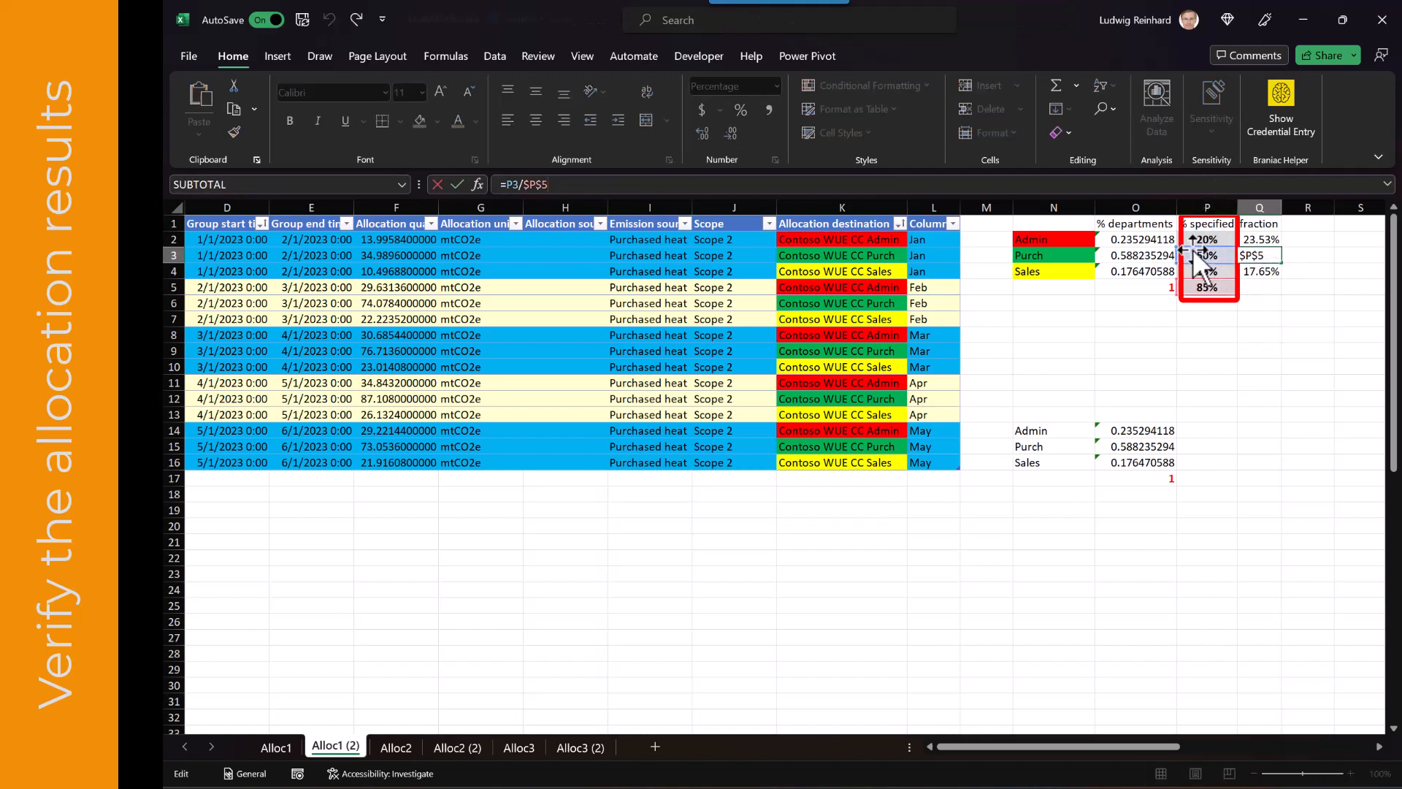
pyautogui.hotkey('ctrl', 'Return')
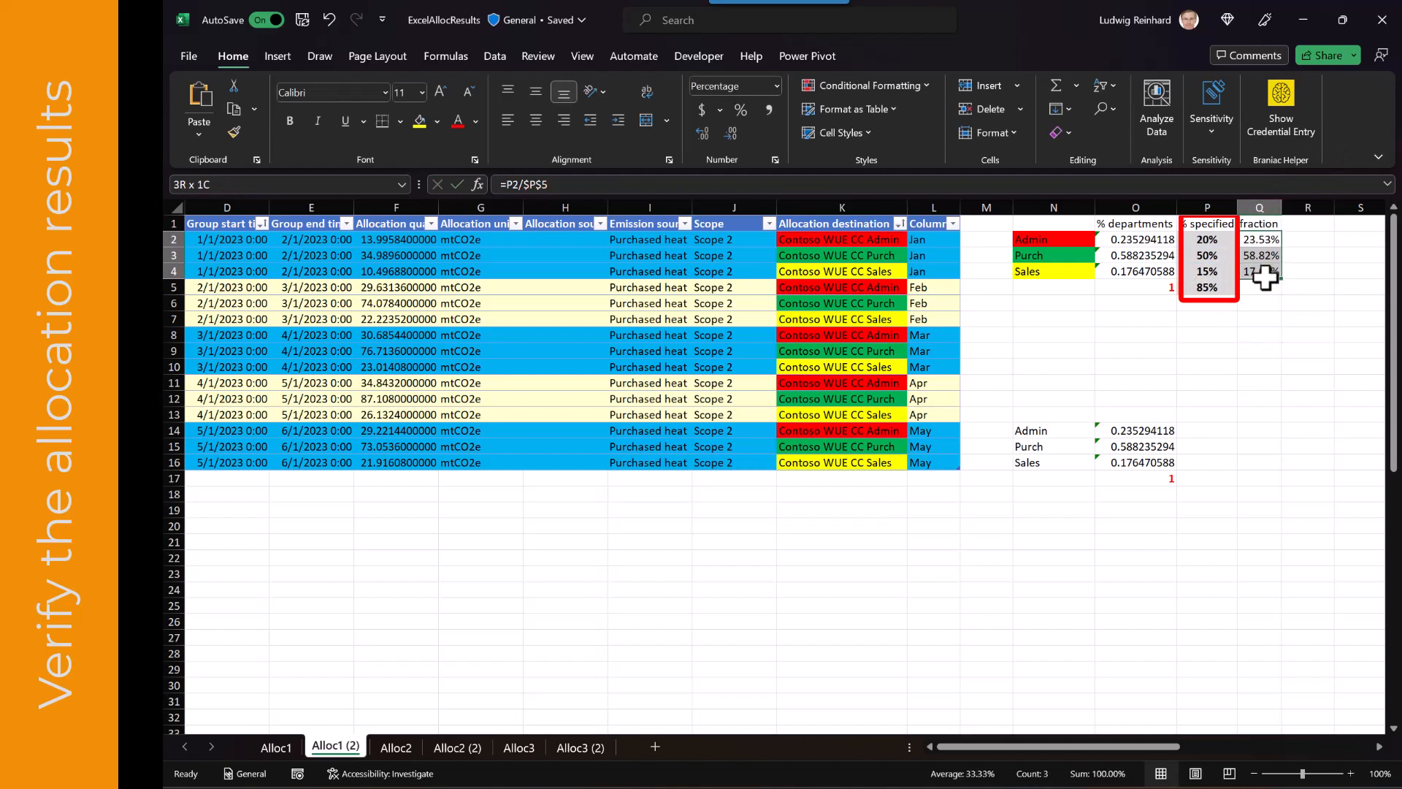
# Examine the department percentage formulas against the January allocation quantities
pyautogui.click(1147, 240)
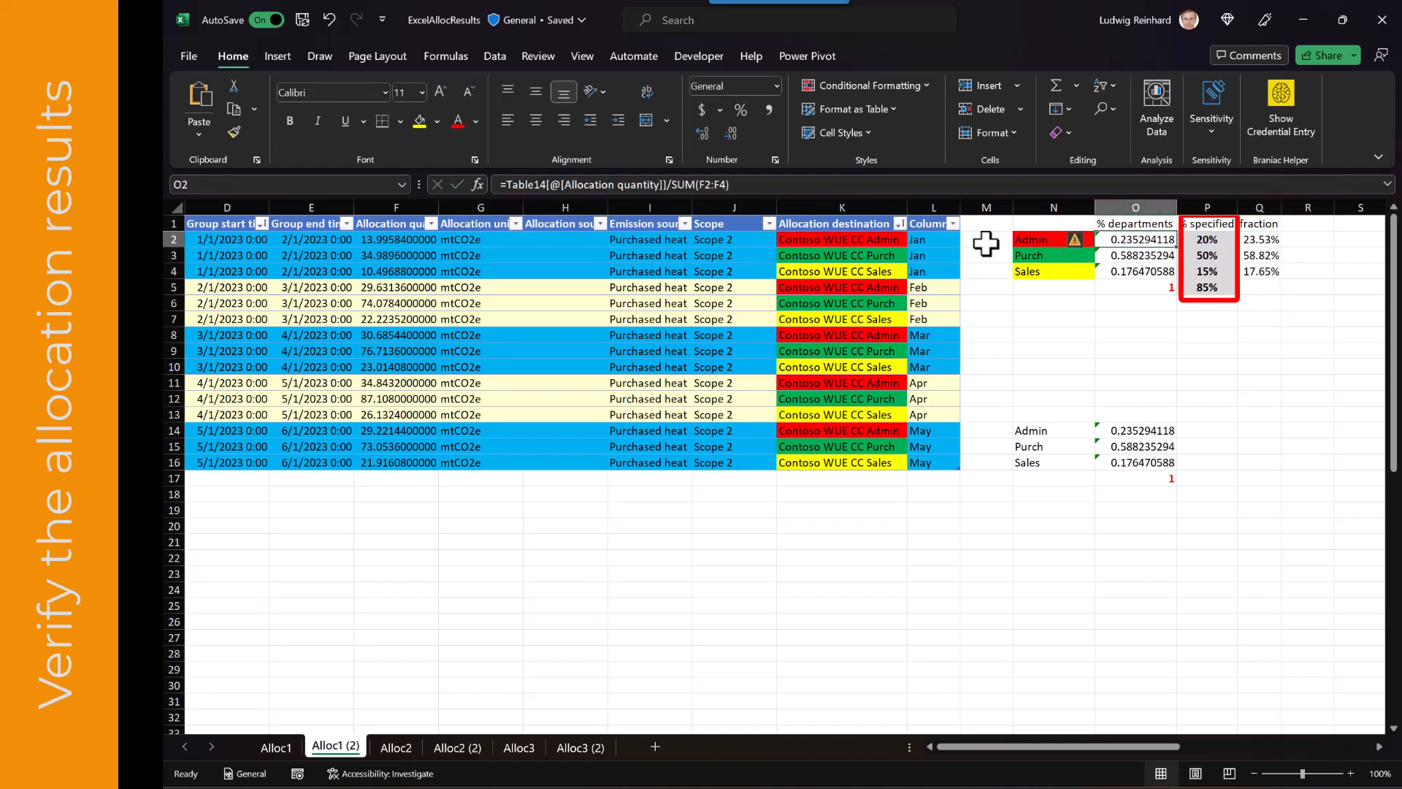
pyautogui.click(411, 243)
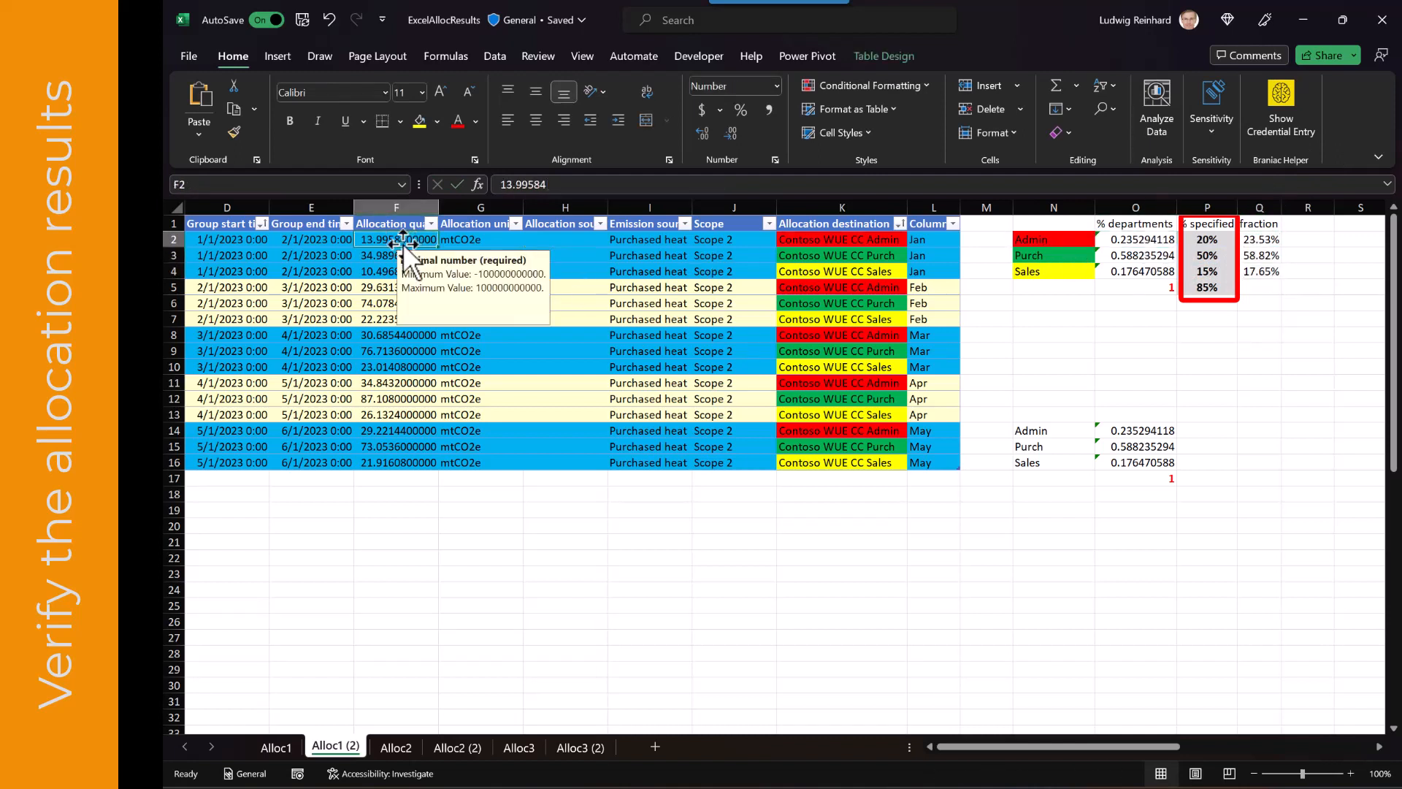
pyautogui.moveTo(406, 241); pyautogui.dragTo(402, 275)
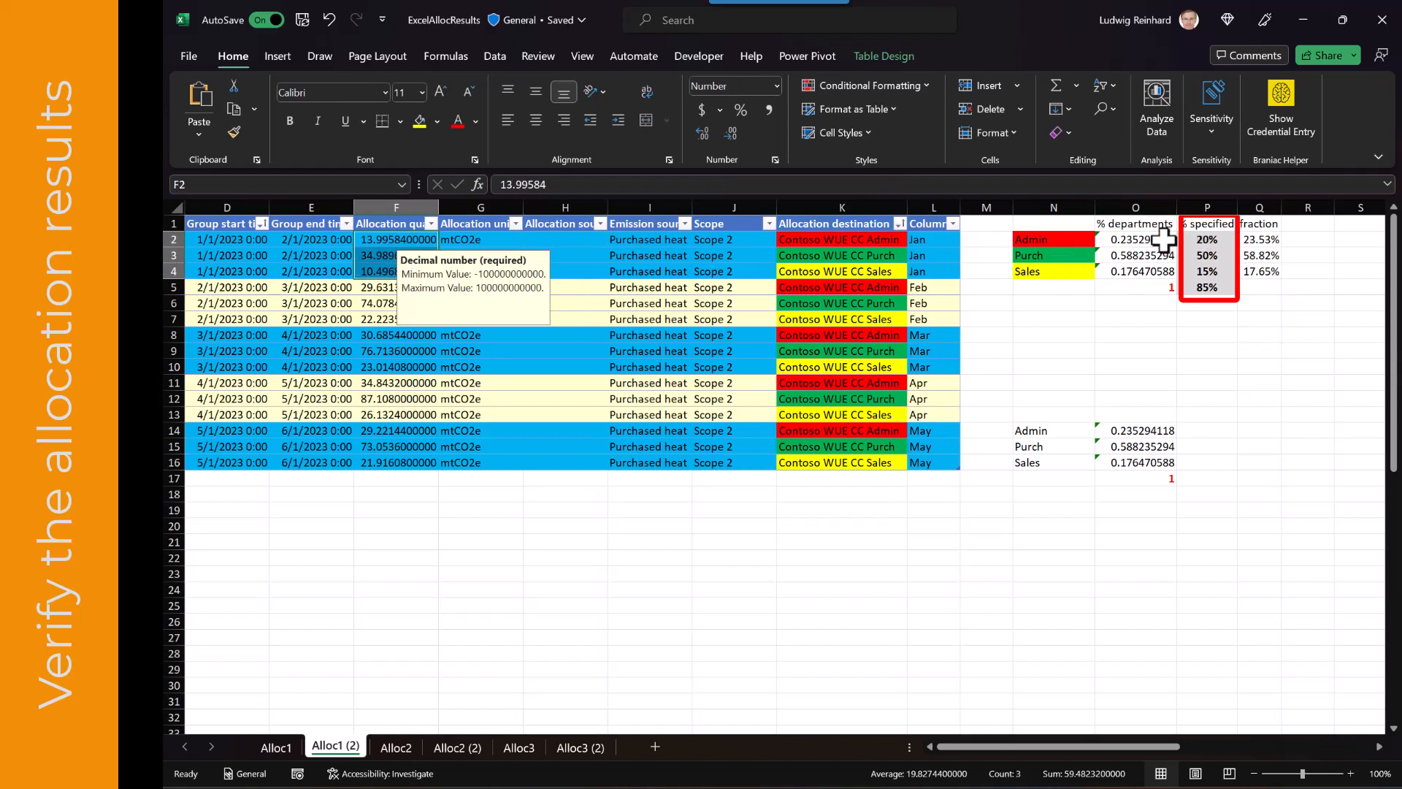
pyautogui.click(1140, 241)
pyautogui.click(883, 184)
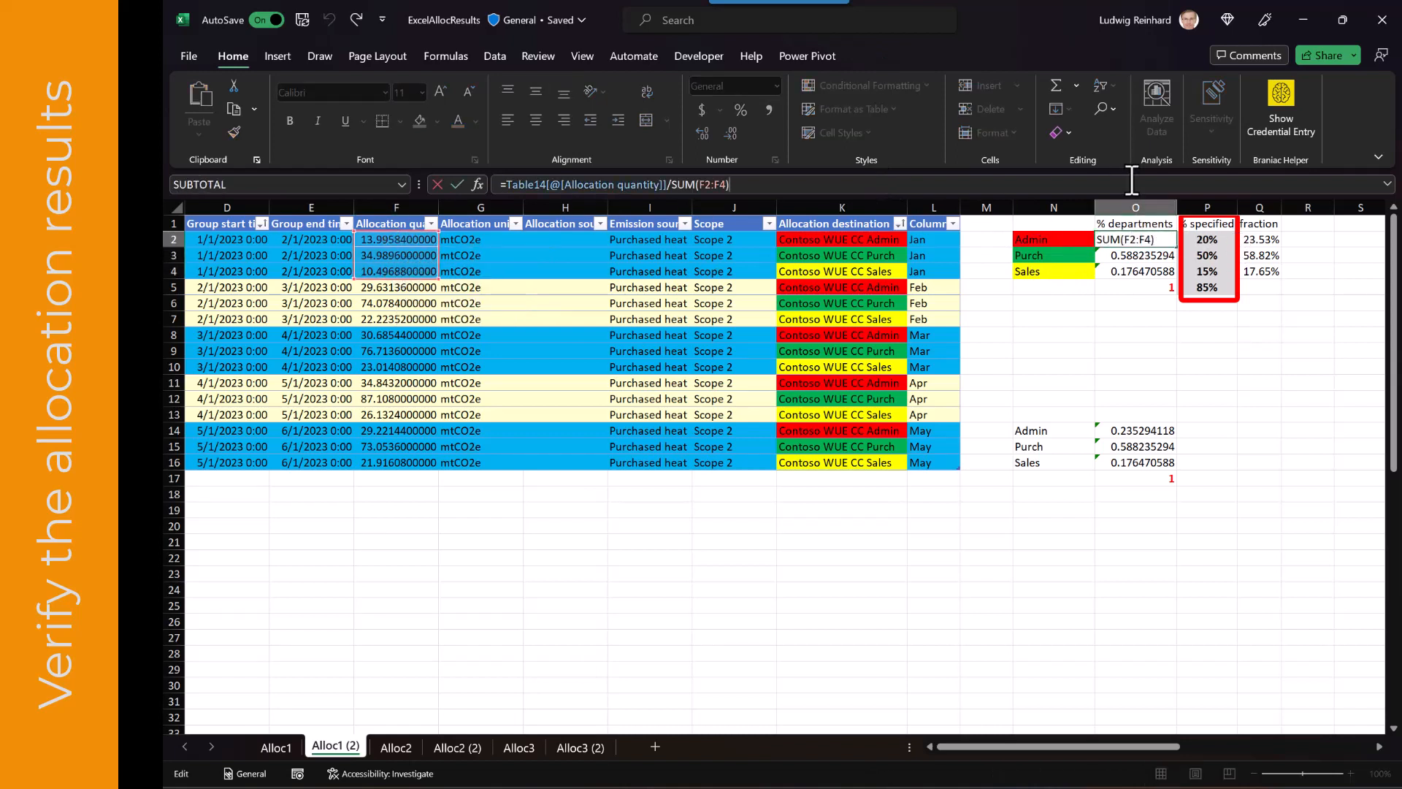
pyautogui.press('Escape')
pyautogui.click(1136, 256)
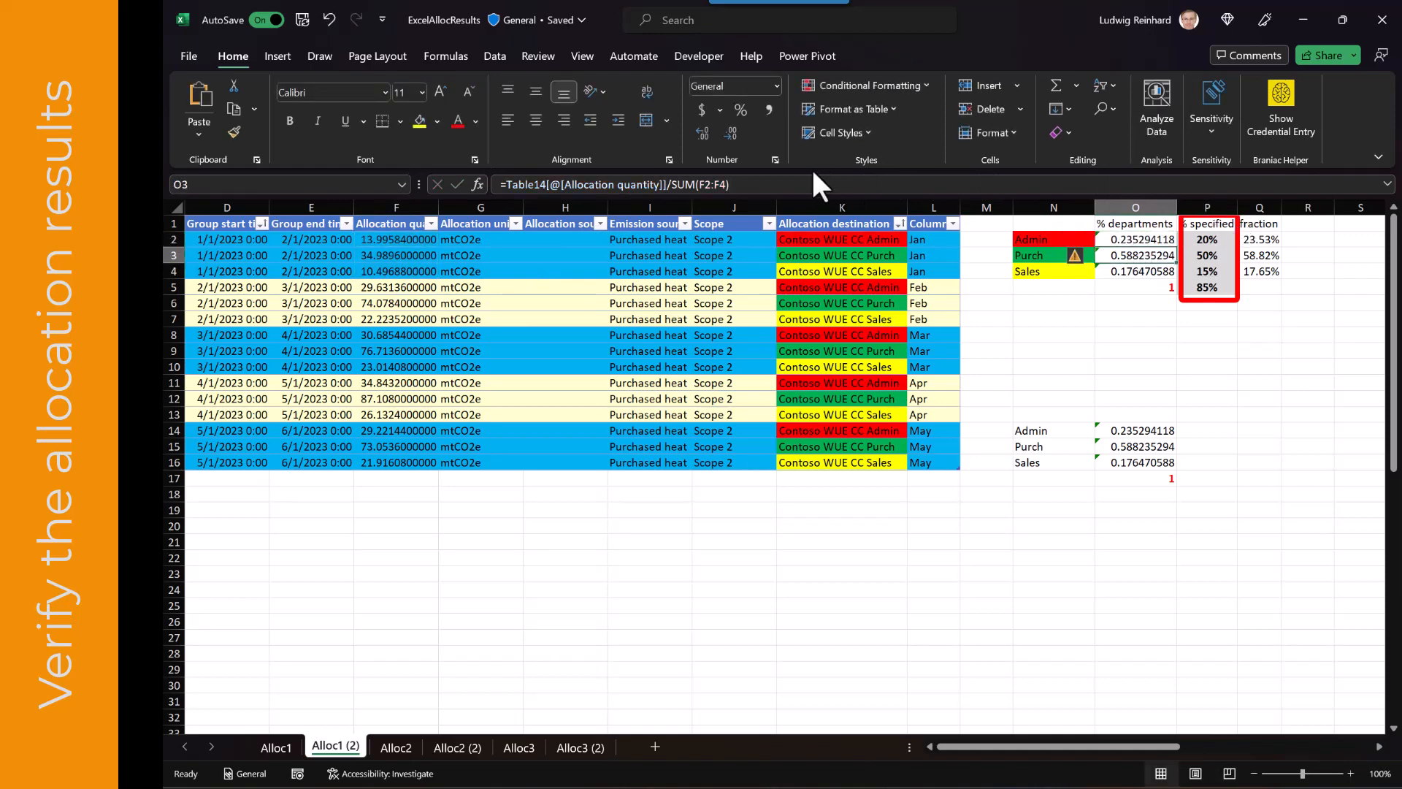
pyautogui.click(816, 185)
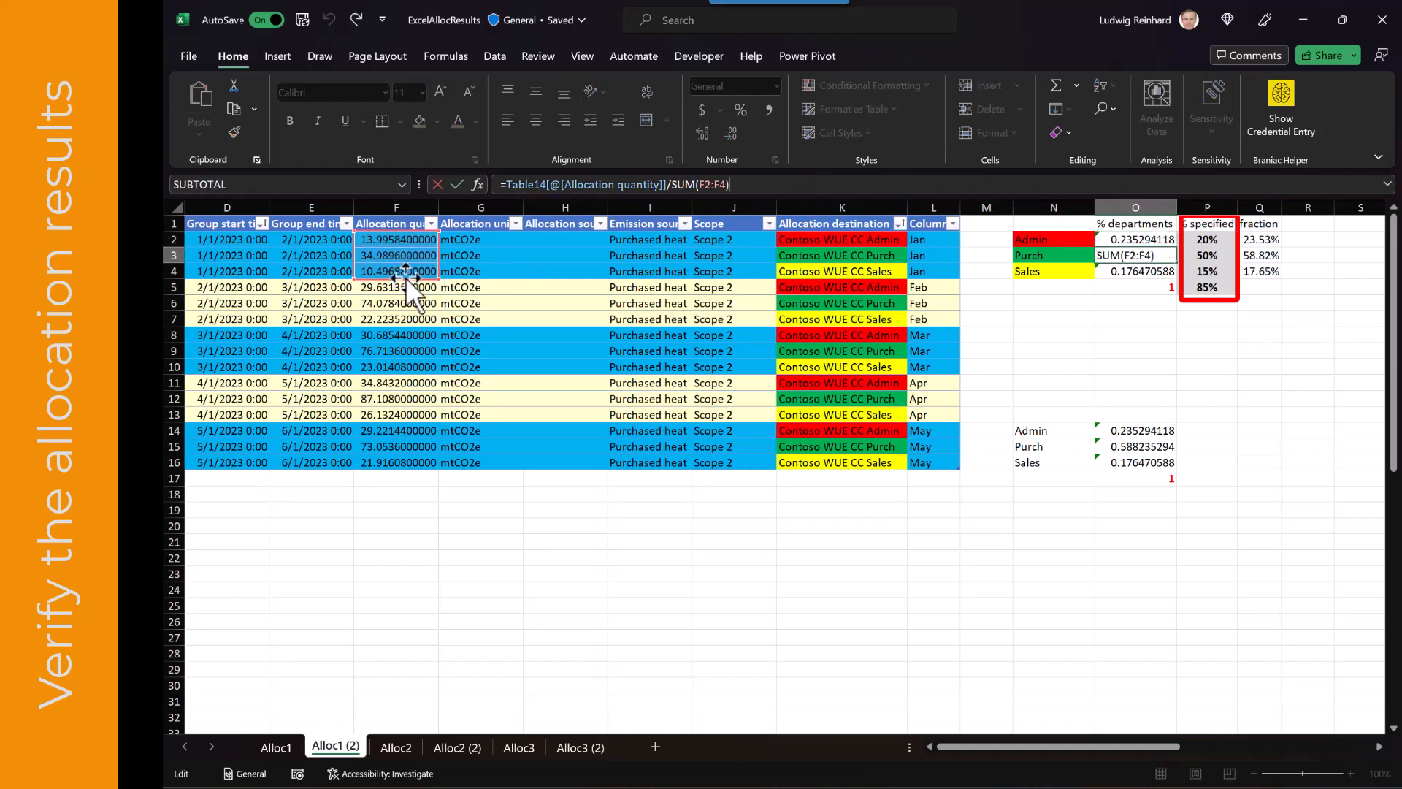
pyautogui.press('Escape')
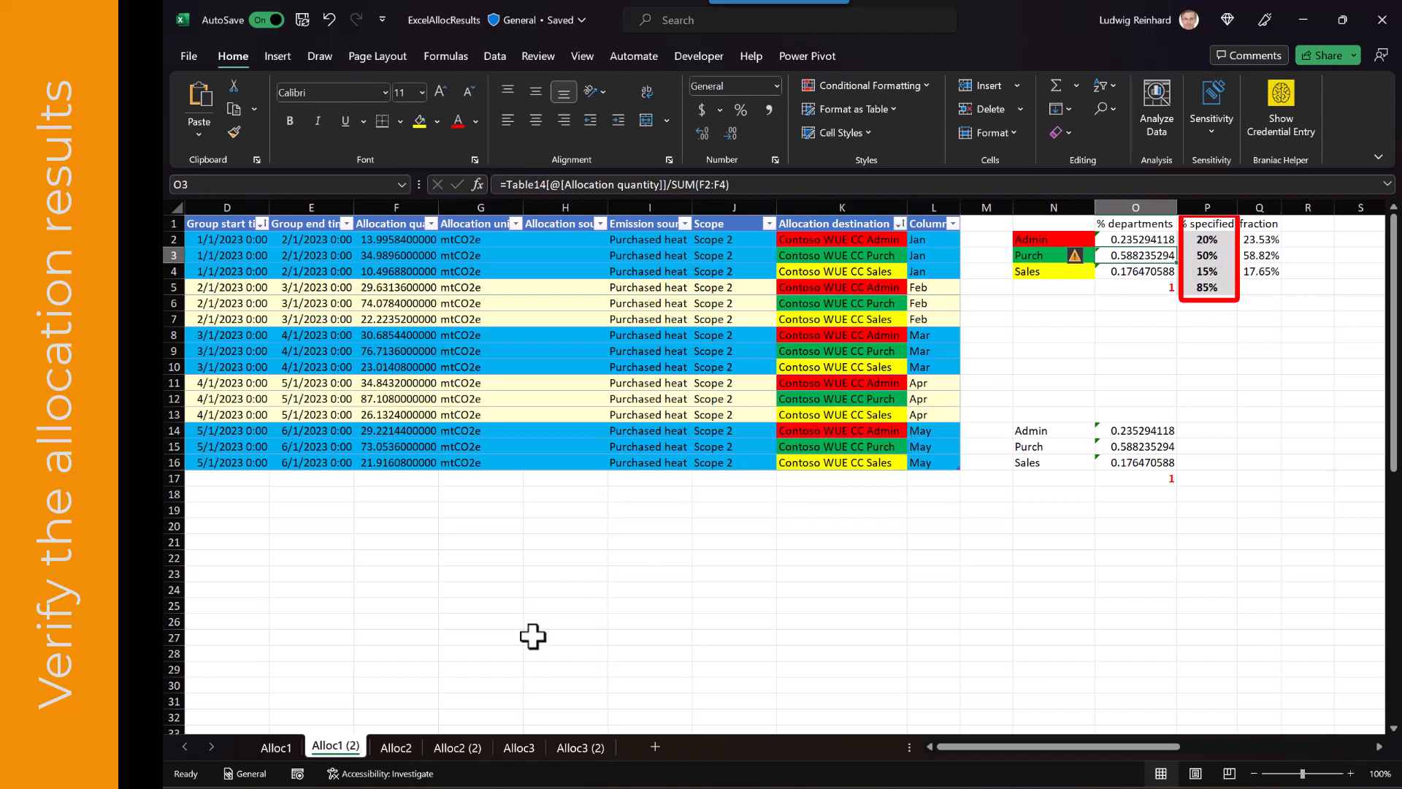
# Switch to the Allocation method details list and select the three 2 TotalValue Based Alloc rows to review their values
pyautogui.hotkey('alt', 'Tab')
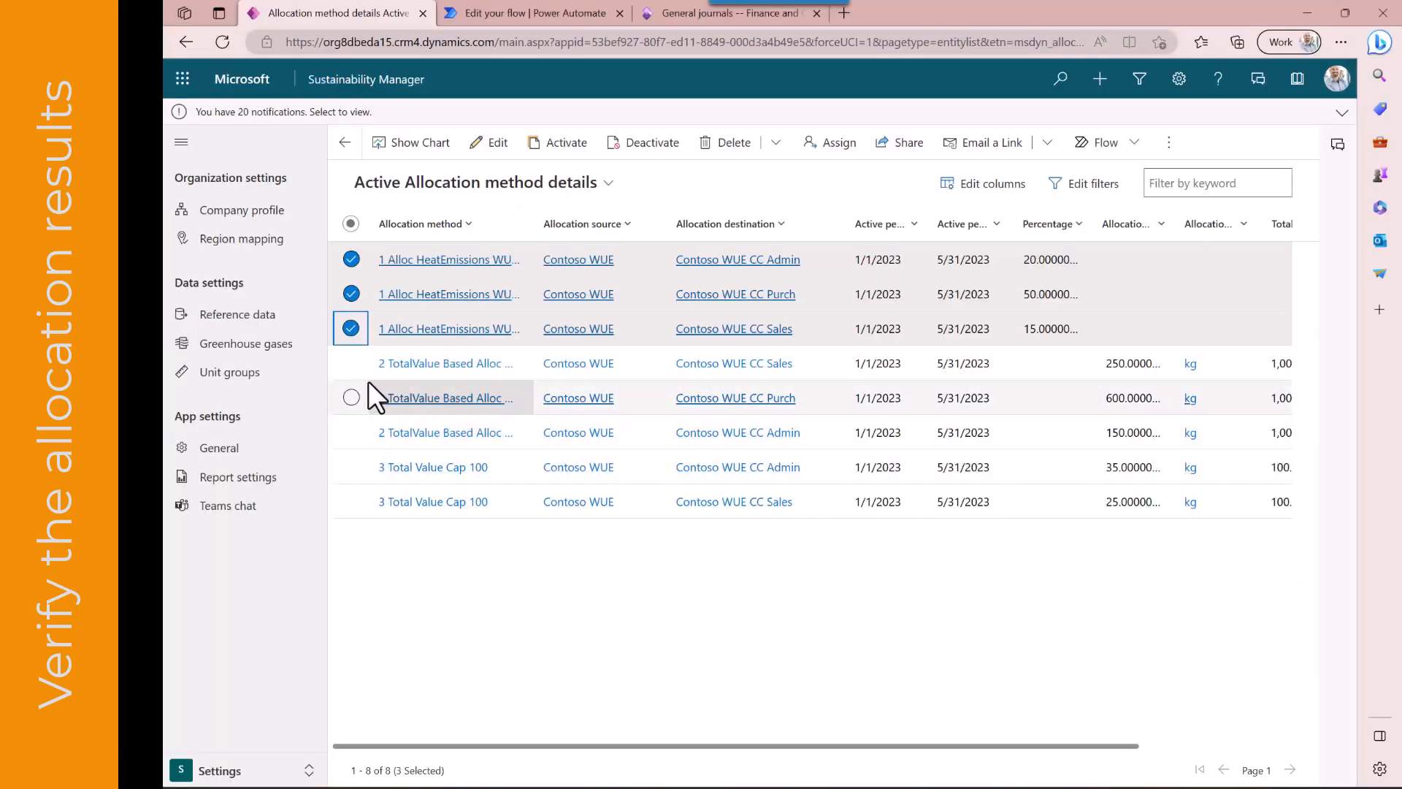
pyautogui.click(351, 365)
pyautogui.click(351, 398)
pyautogui.click(350, 433)
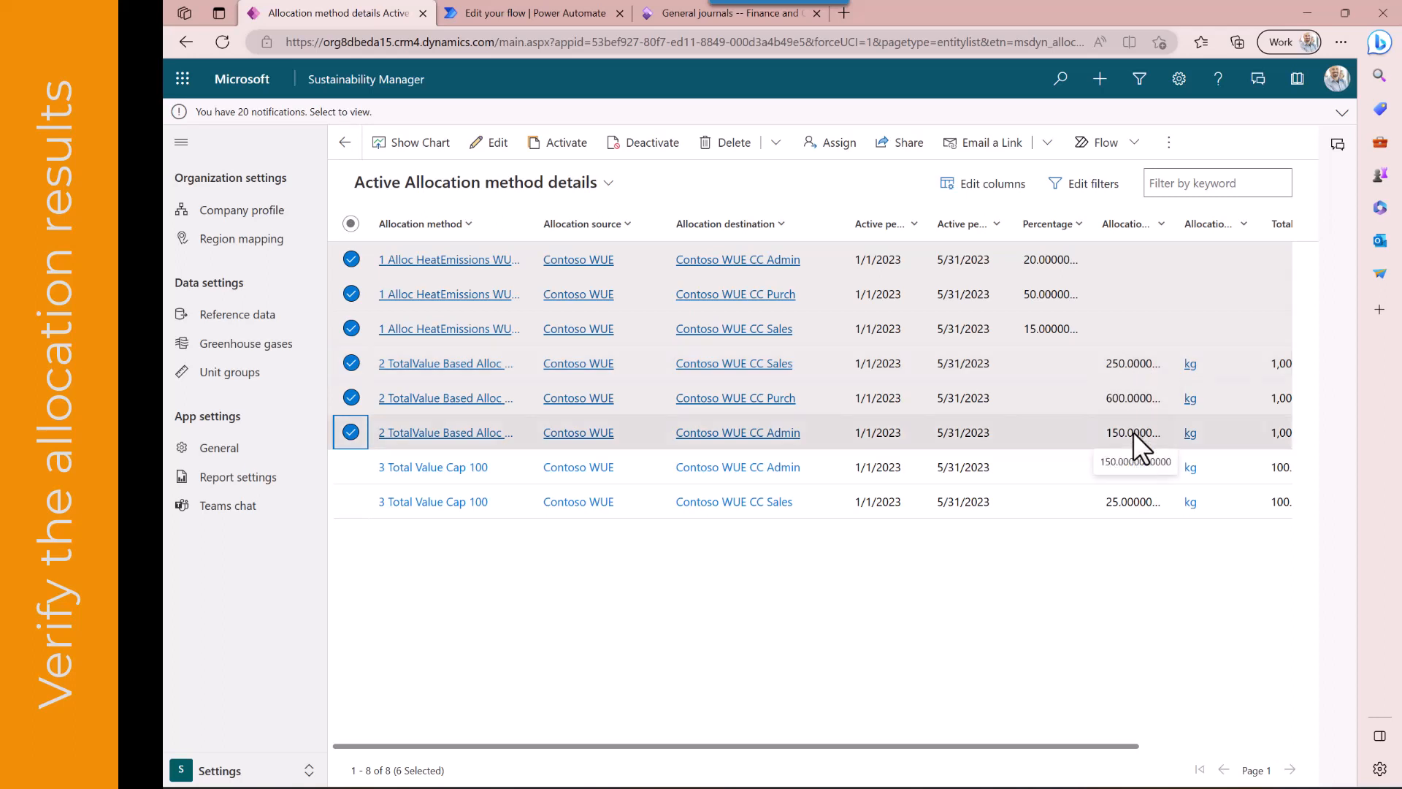
pyautogui.hscroll(3, 1133, 432)
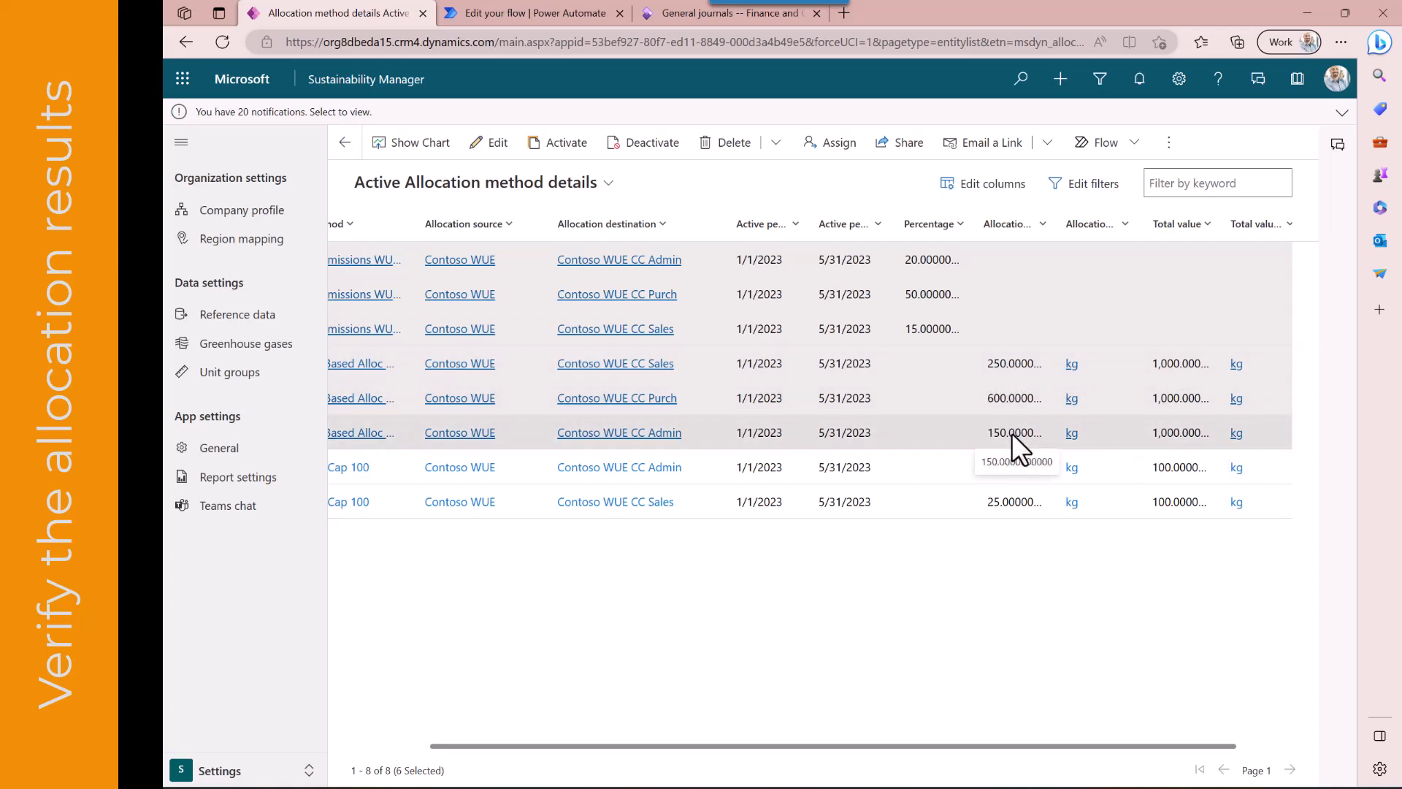
# Return to the workbook's Alloc2 sheet and check the monthly sum formulas and total against the Scope 2 dashboard
pyautogui.hotkey('alt', 'Tab')
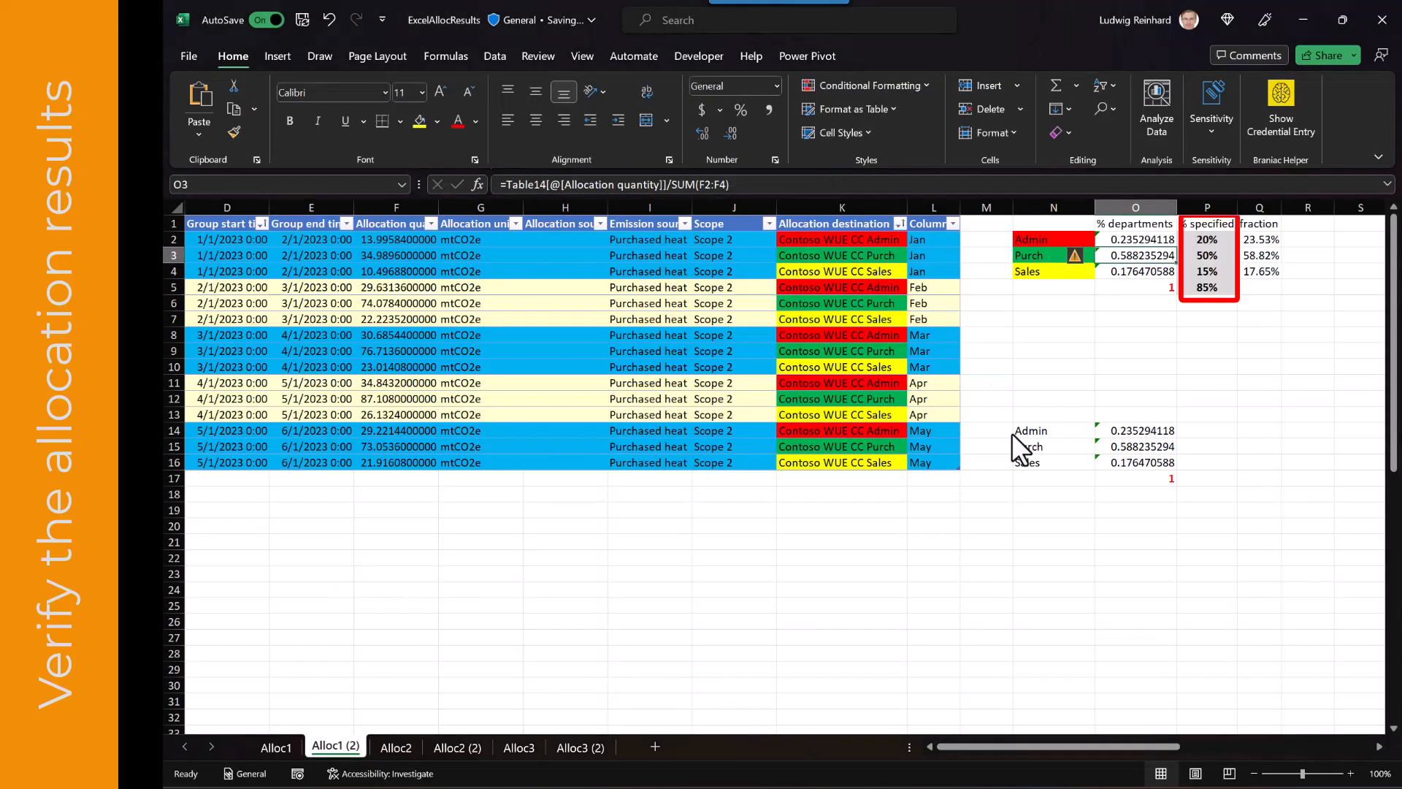
pyautogui.click(406, 749)
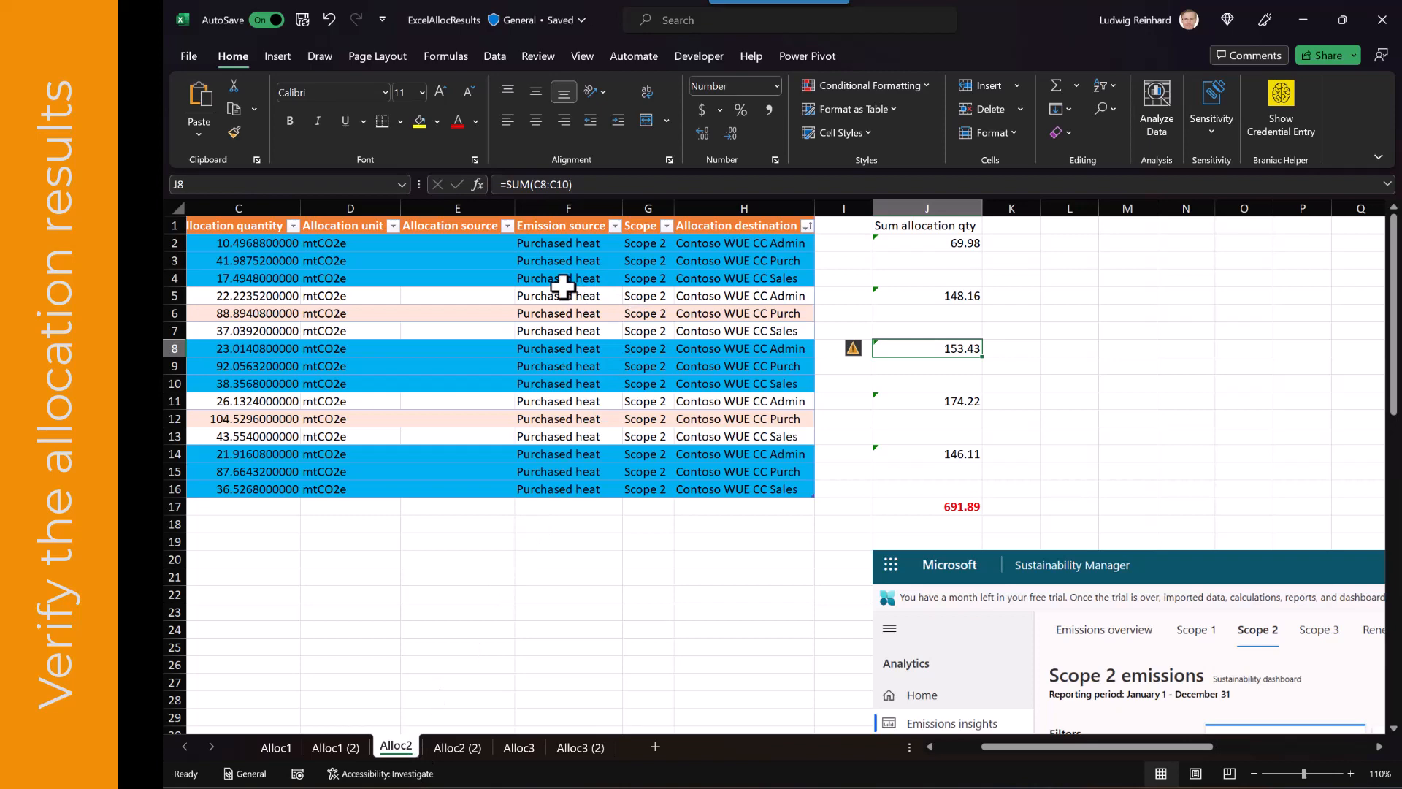
pyautogui.hscroll(-1, 563, 285)
pyautogui.moveTo(385, 243); pyautogui.dragTo(379, 276)
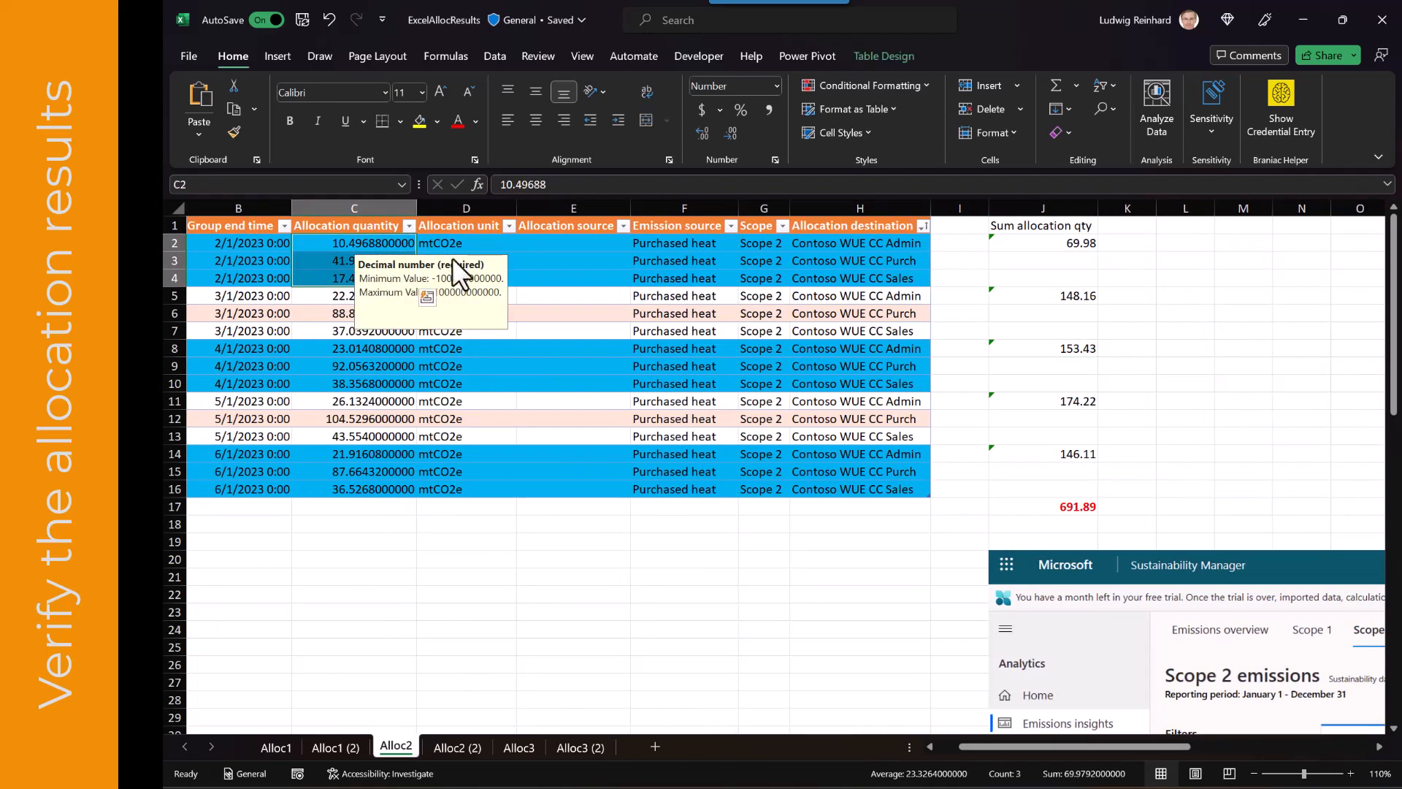
pyautogui.click(1034, 248)
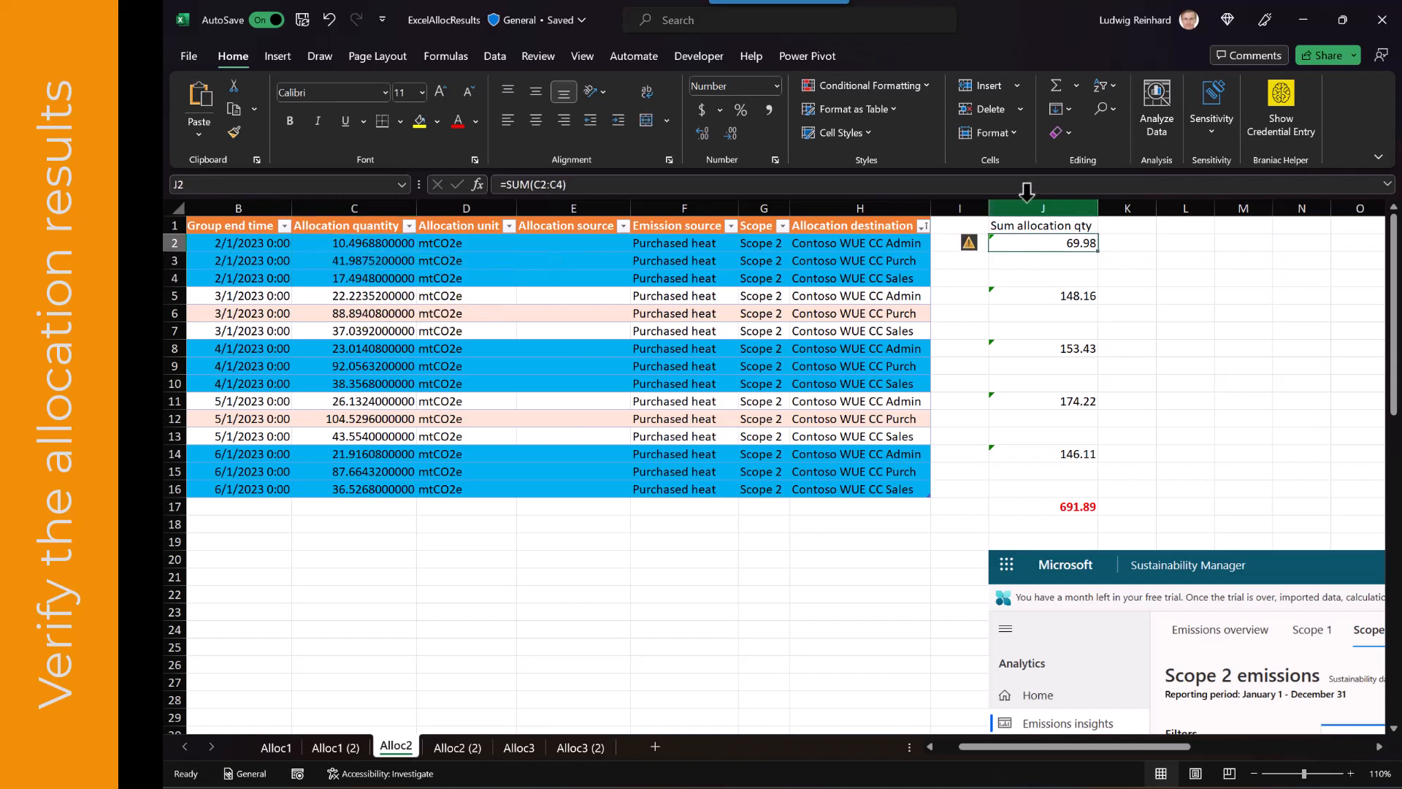
pyautogui.press('F2')
pyautogui.press('Escape')
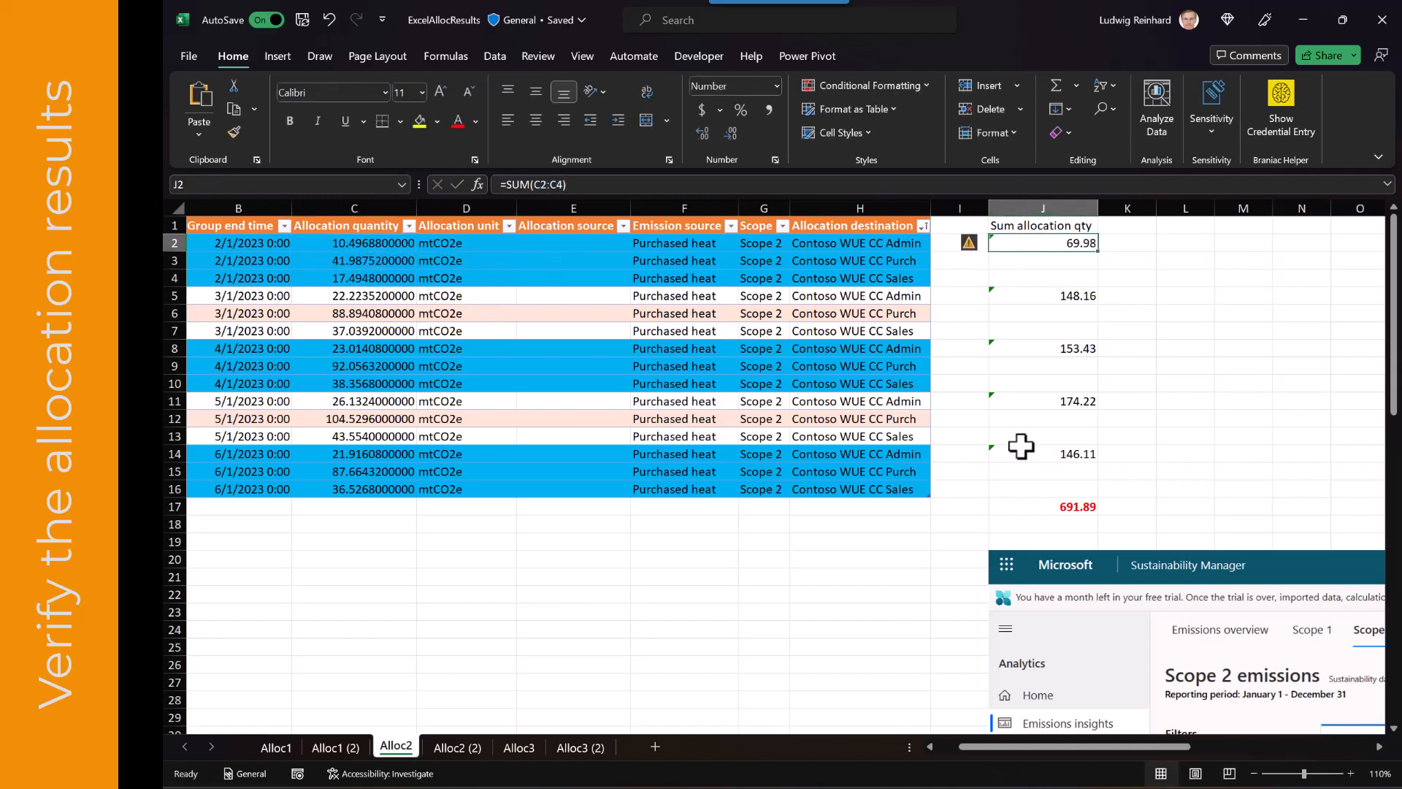
pyautogui.click(1041, 506)
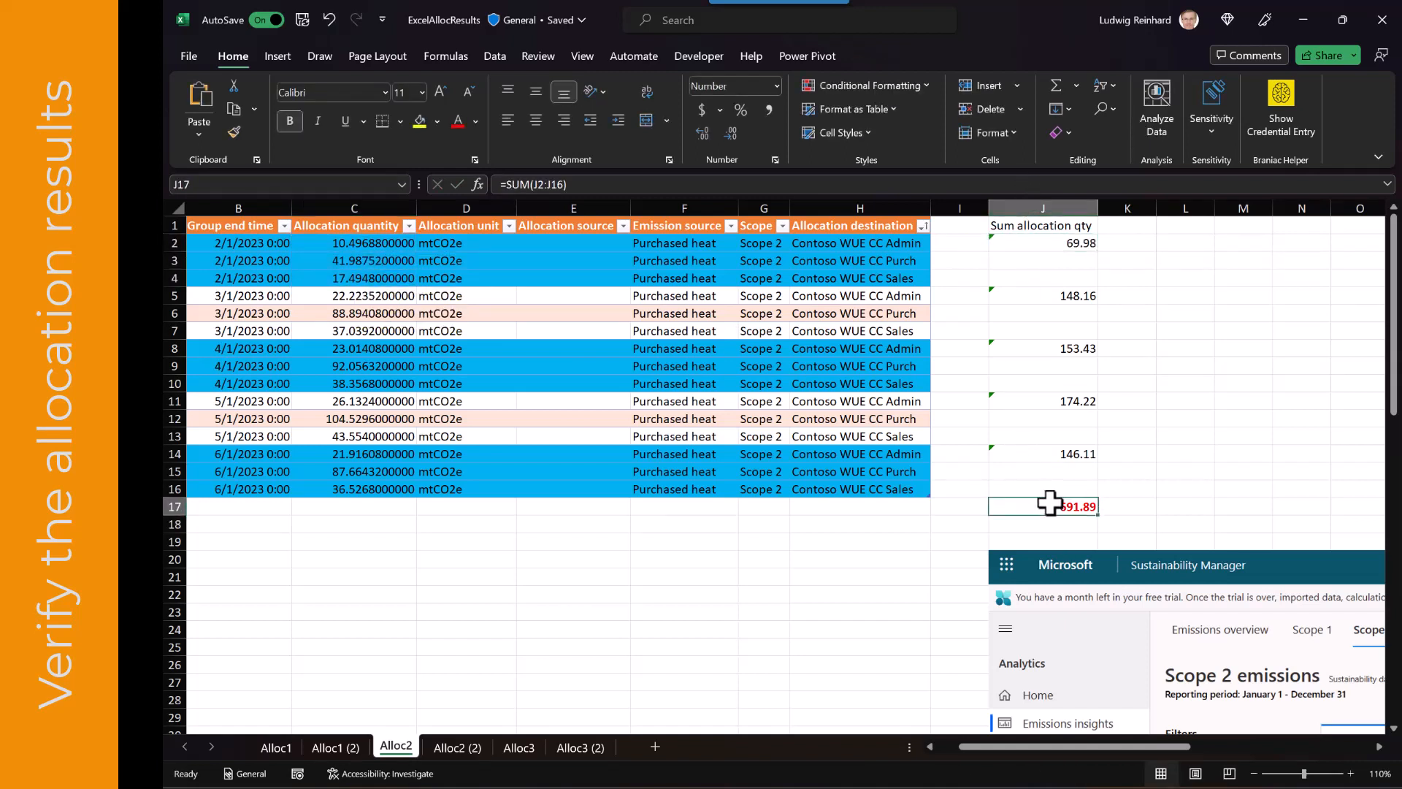
pyautogui.scroll(-3, 1050, 502)
pyautogui.hscroll(1, 1343, 593)
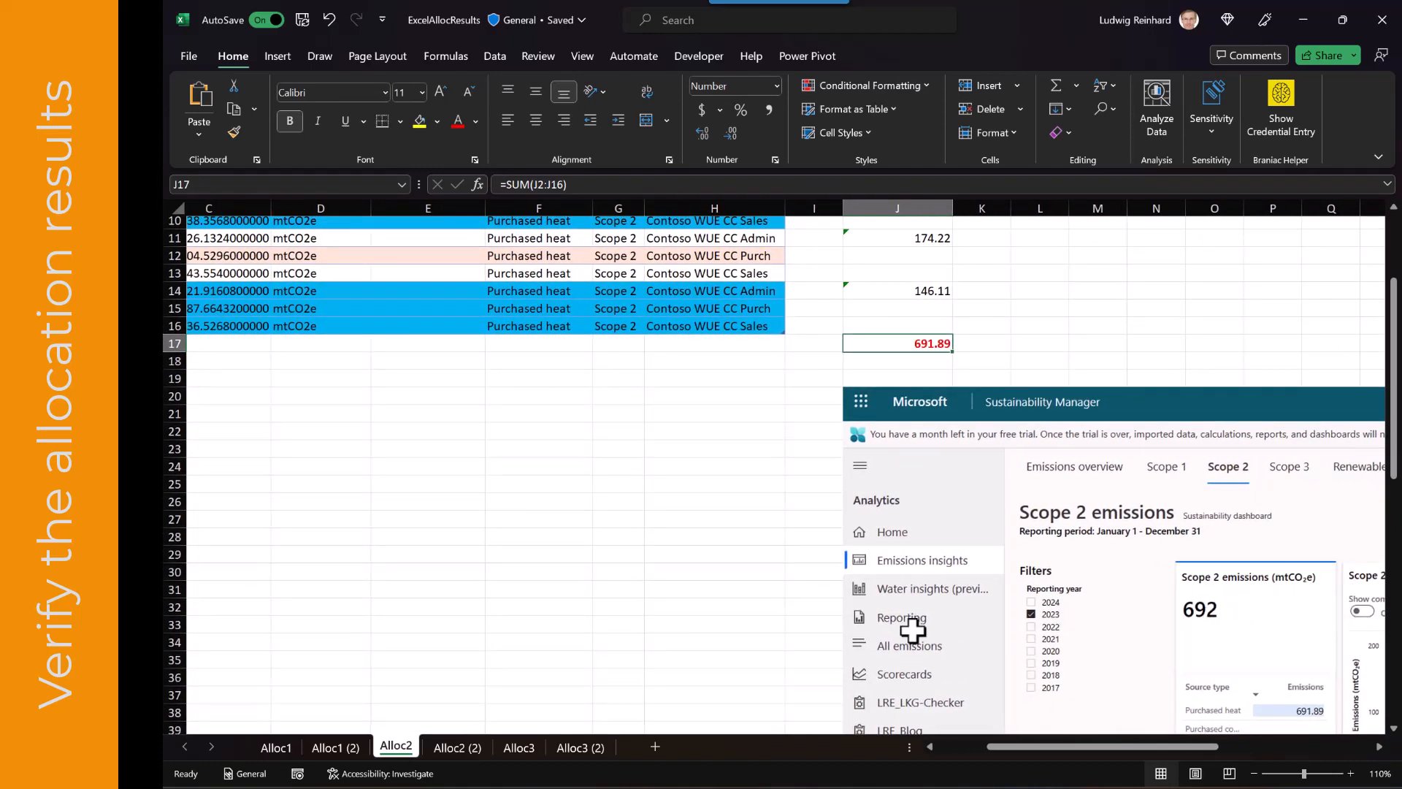
# Open the Alloc2 (2) sheet and inspect the cost-center percentage formulas for January
pyautogui.click(466, 752)
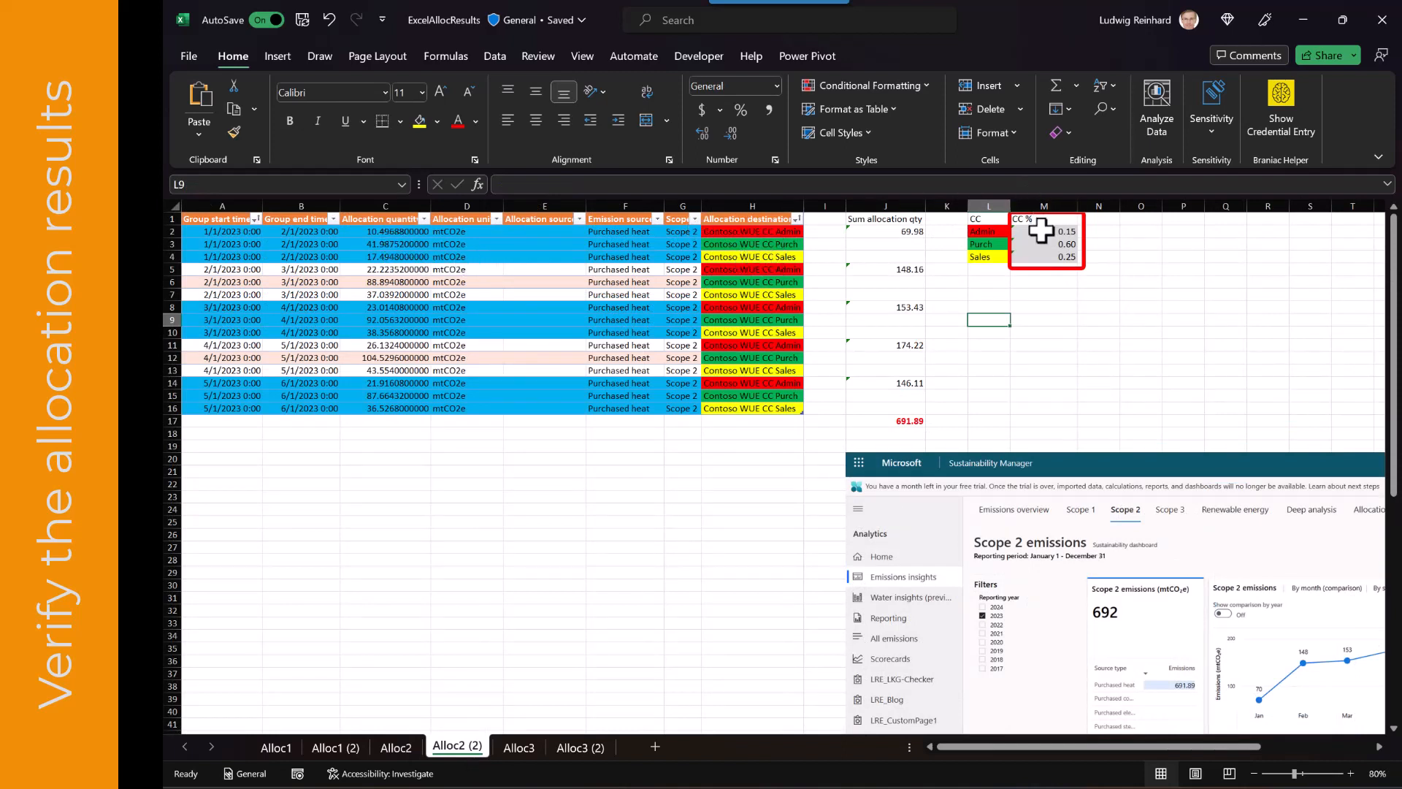
pyautogui.moveTo(1040, 231); pyautogui.dragTo(1038, 256)
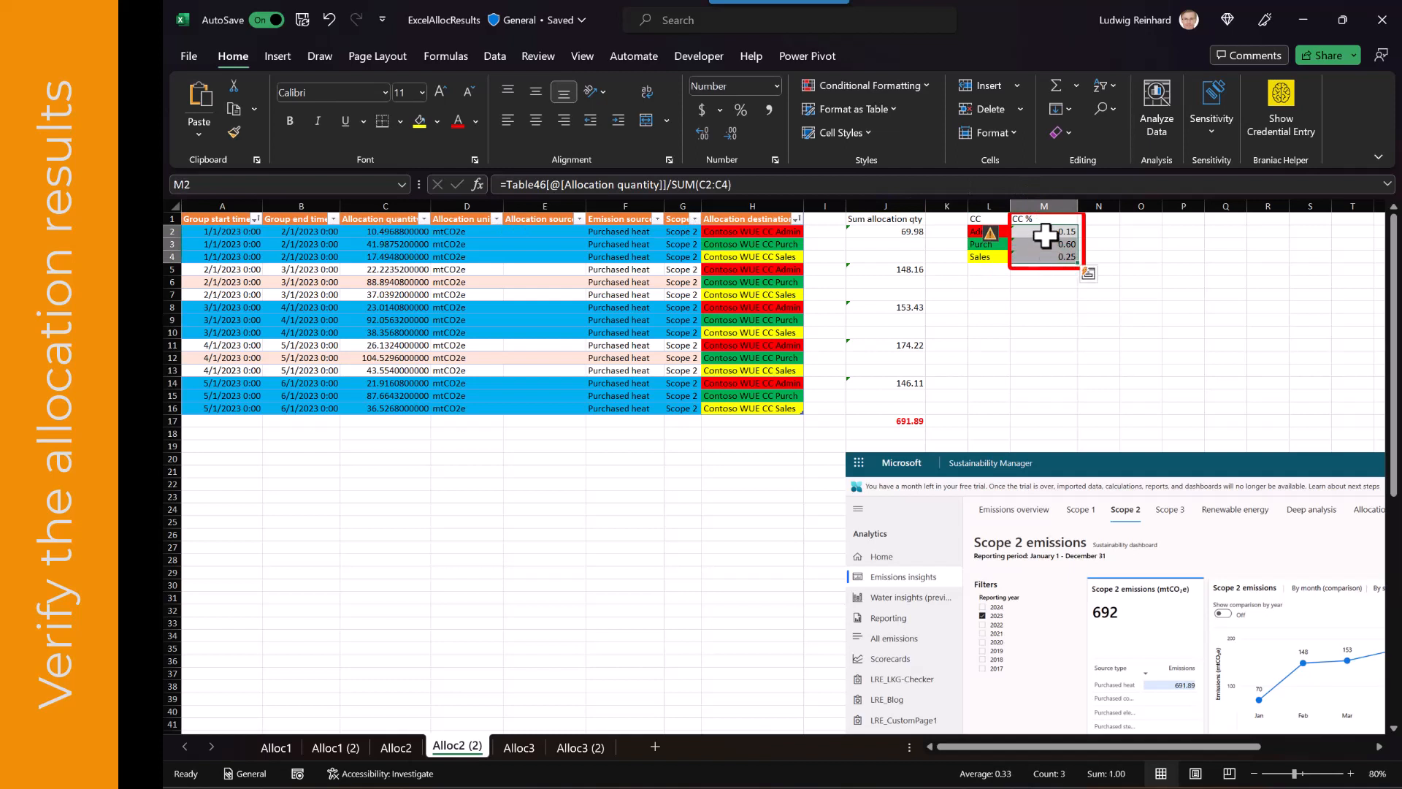
pyautogui.click(1044, 246)
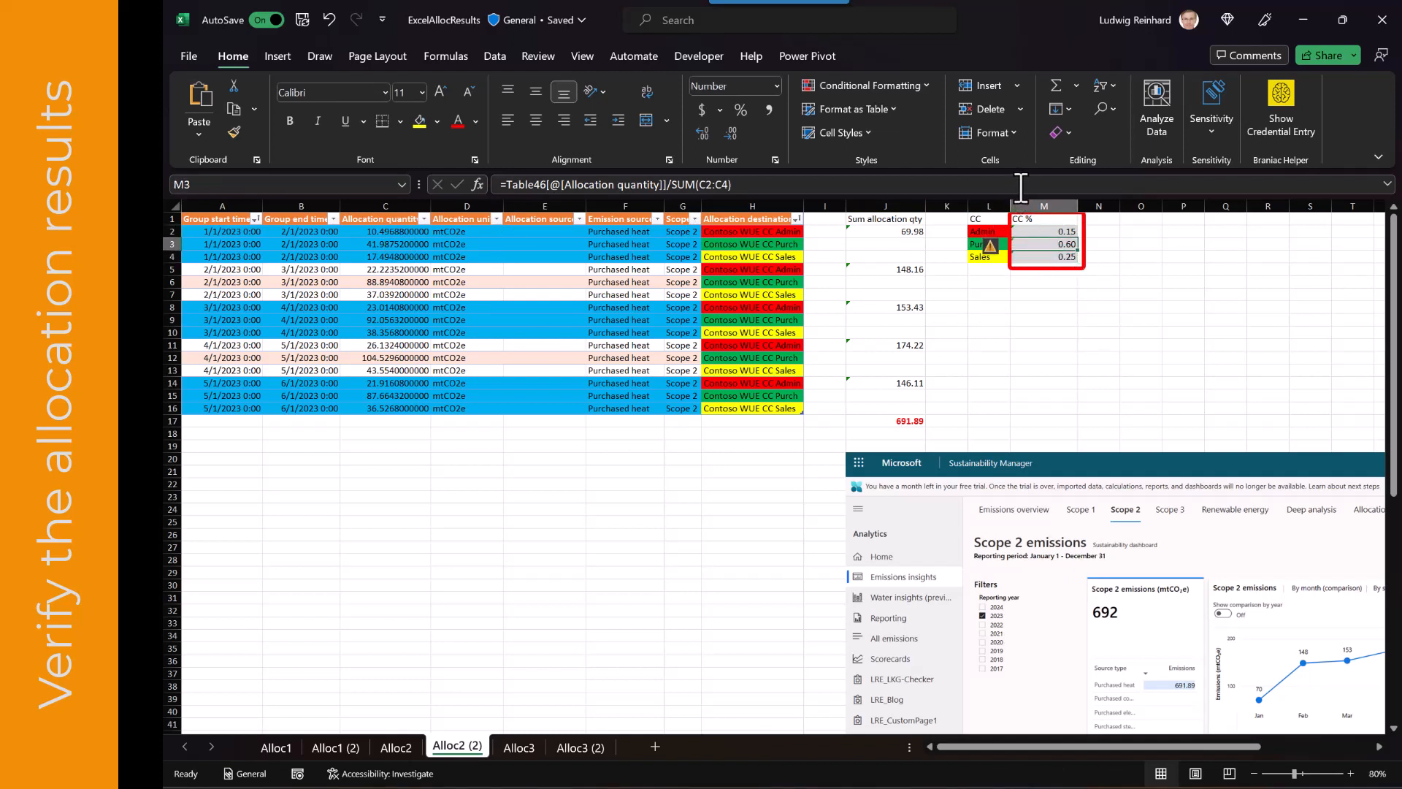
pyautogui.click(1021, 187)
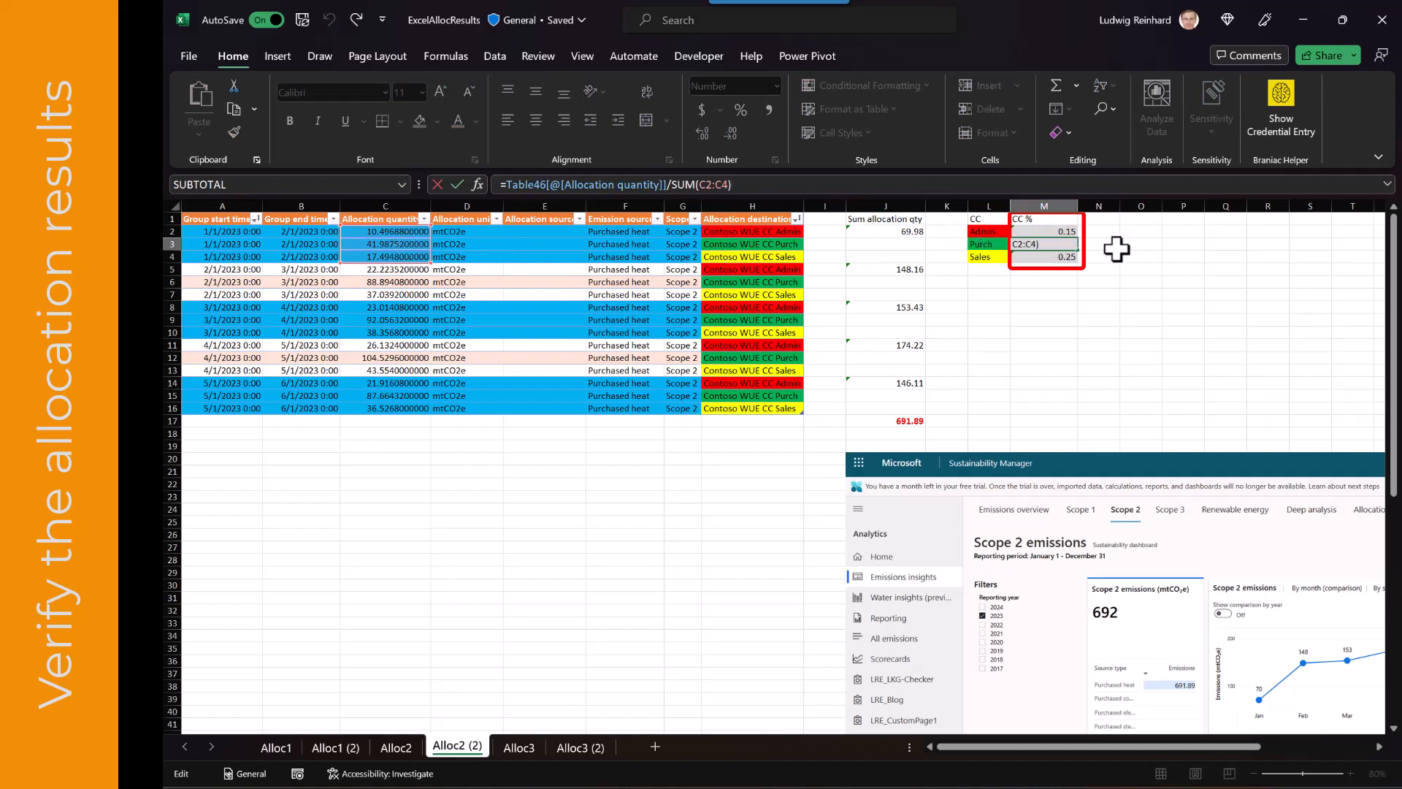
pyautogui.hotkey('ctrl', 'Return')
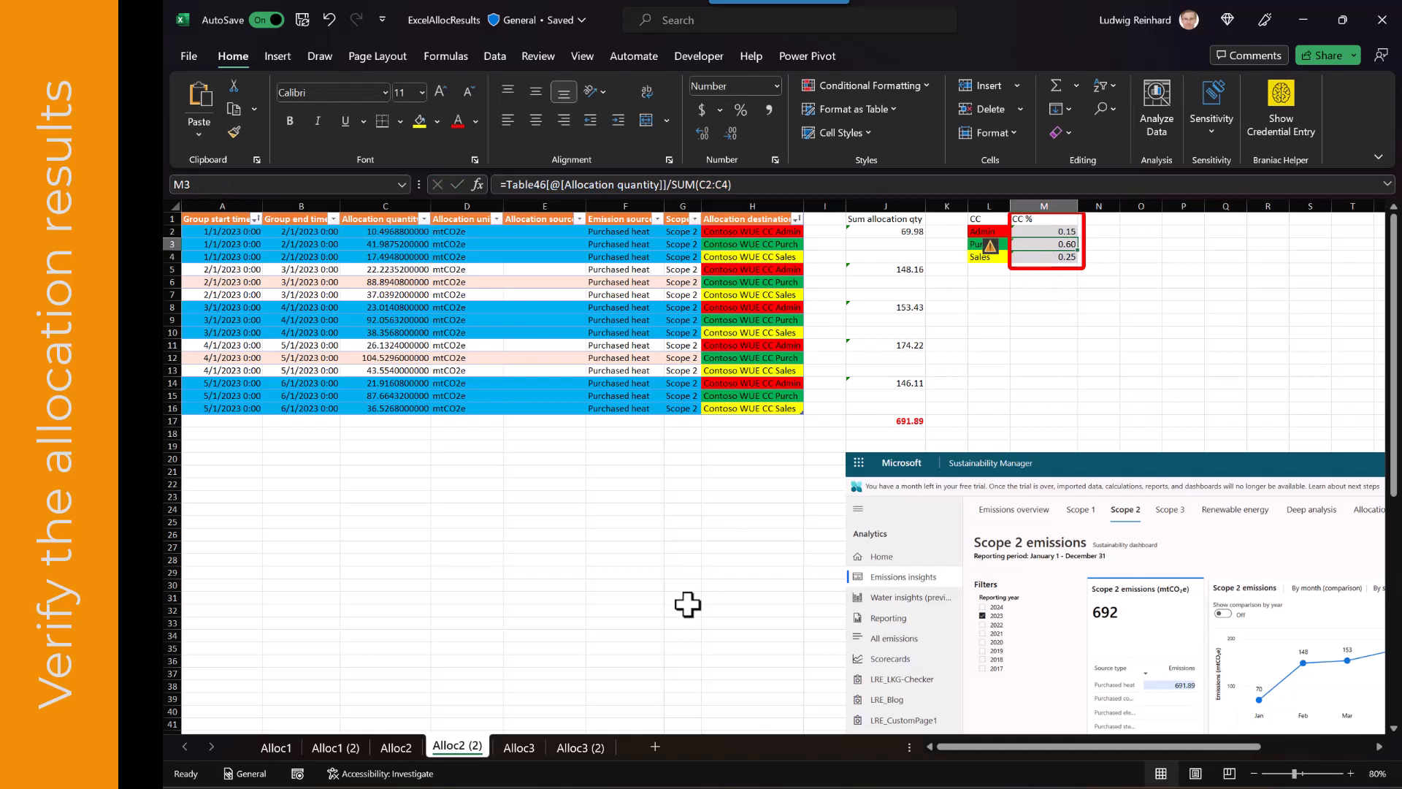
# Open the Alloc3 sheet and return to the allocation method details list
pyautogui.click(520, 746)
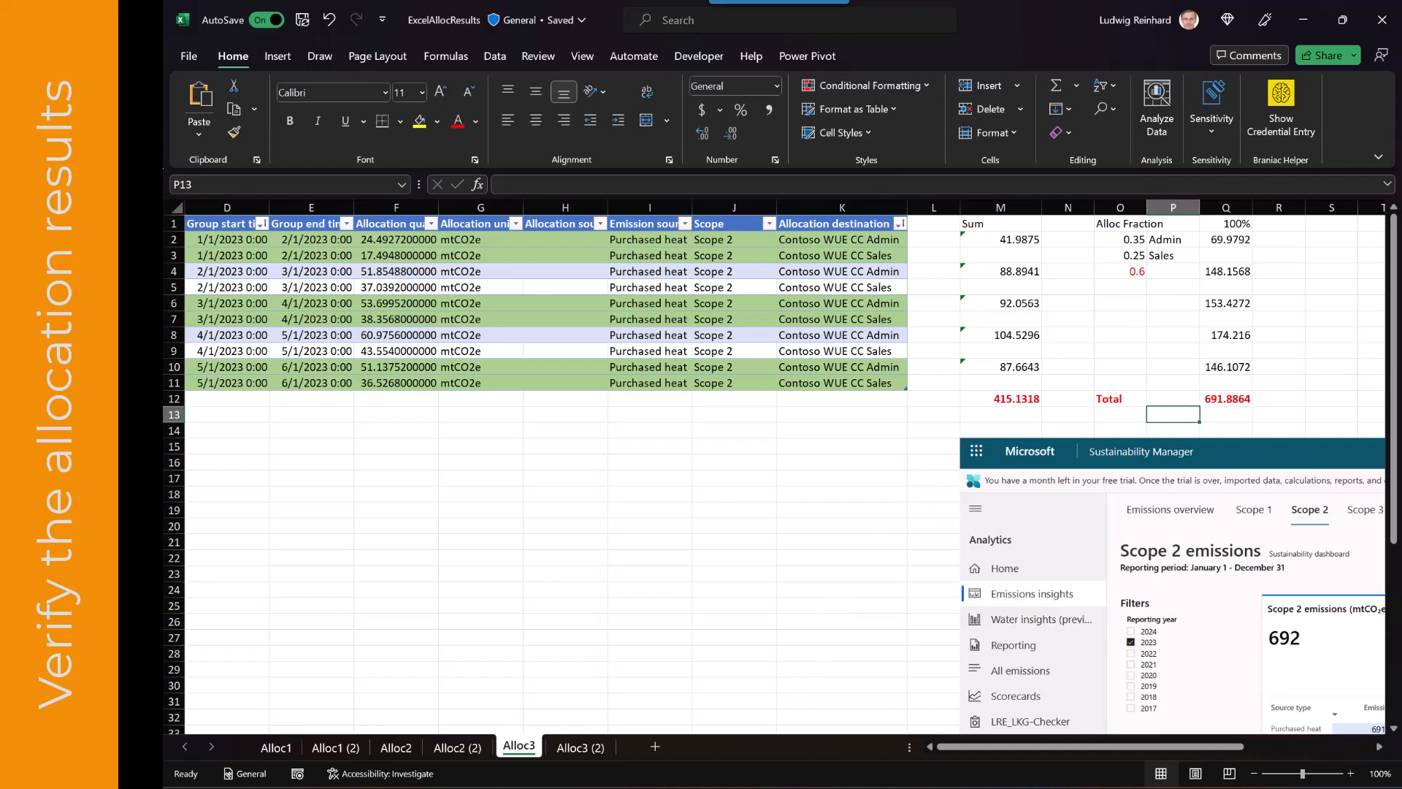
pyautogui.click(738, 654)
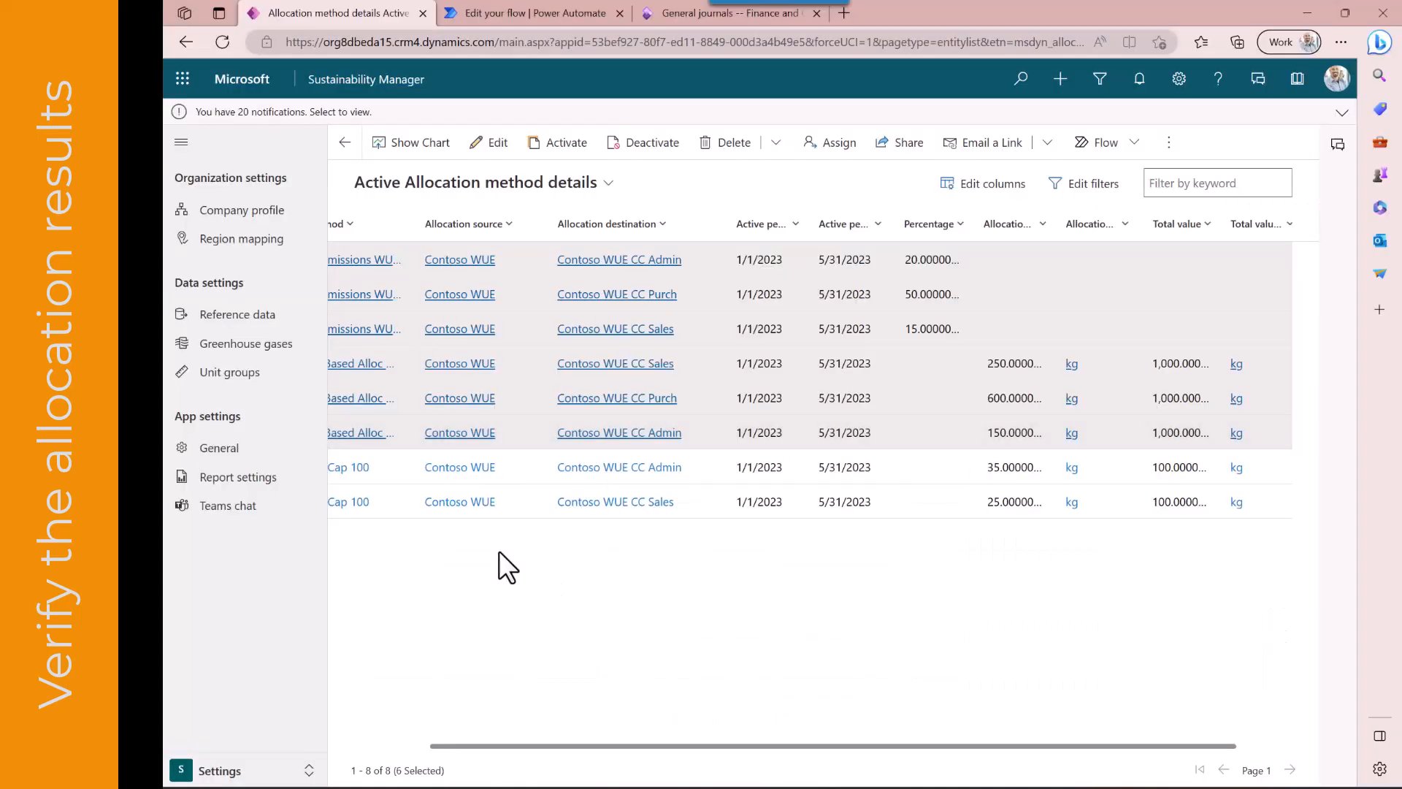
# Open the 2 Alloc Heat Qty based allocation profile's latest job to review its allocation results
pyautogui.click(248, 770)
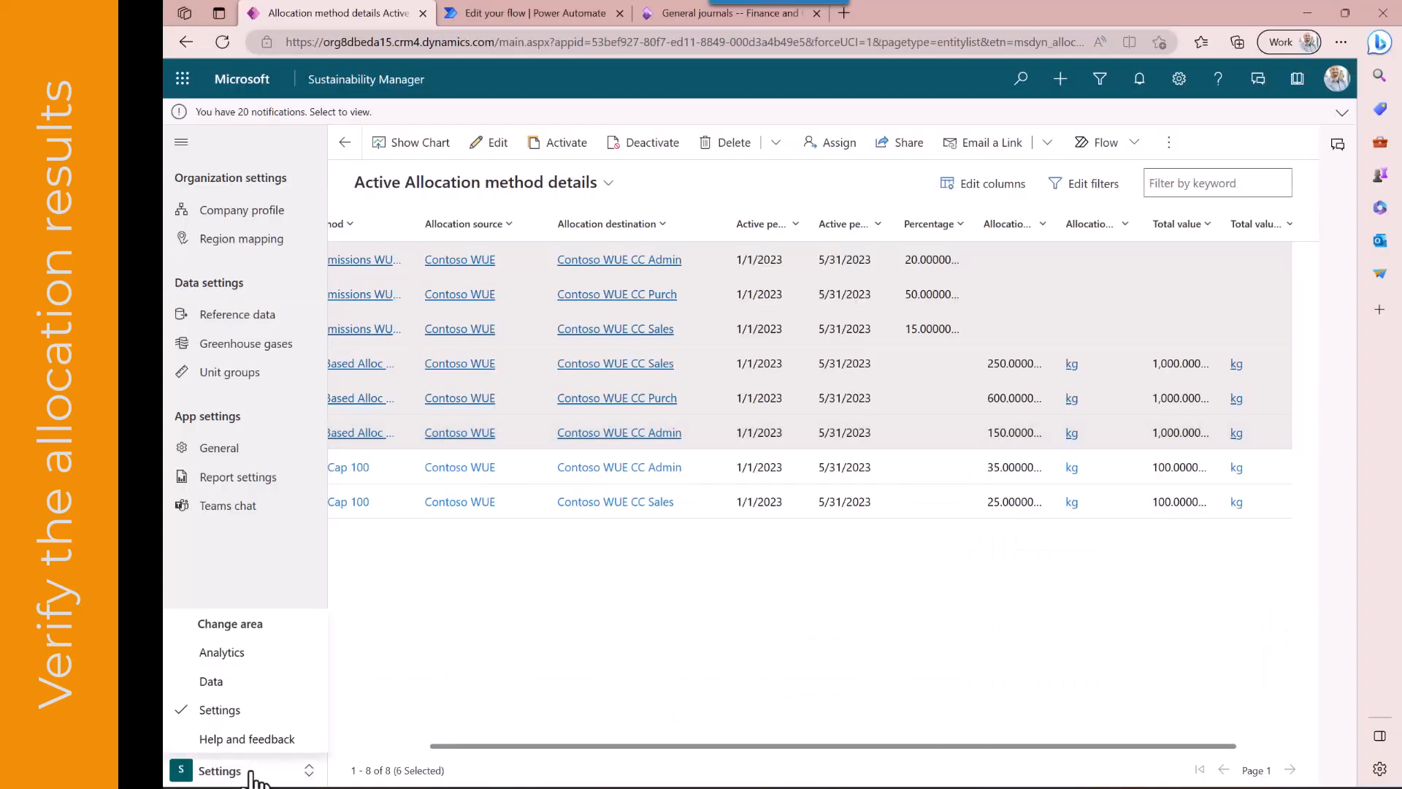
pyautogui.click(227, 681)
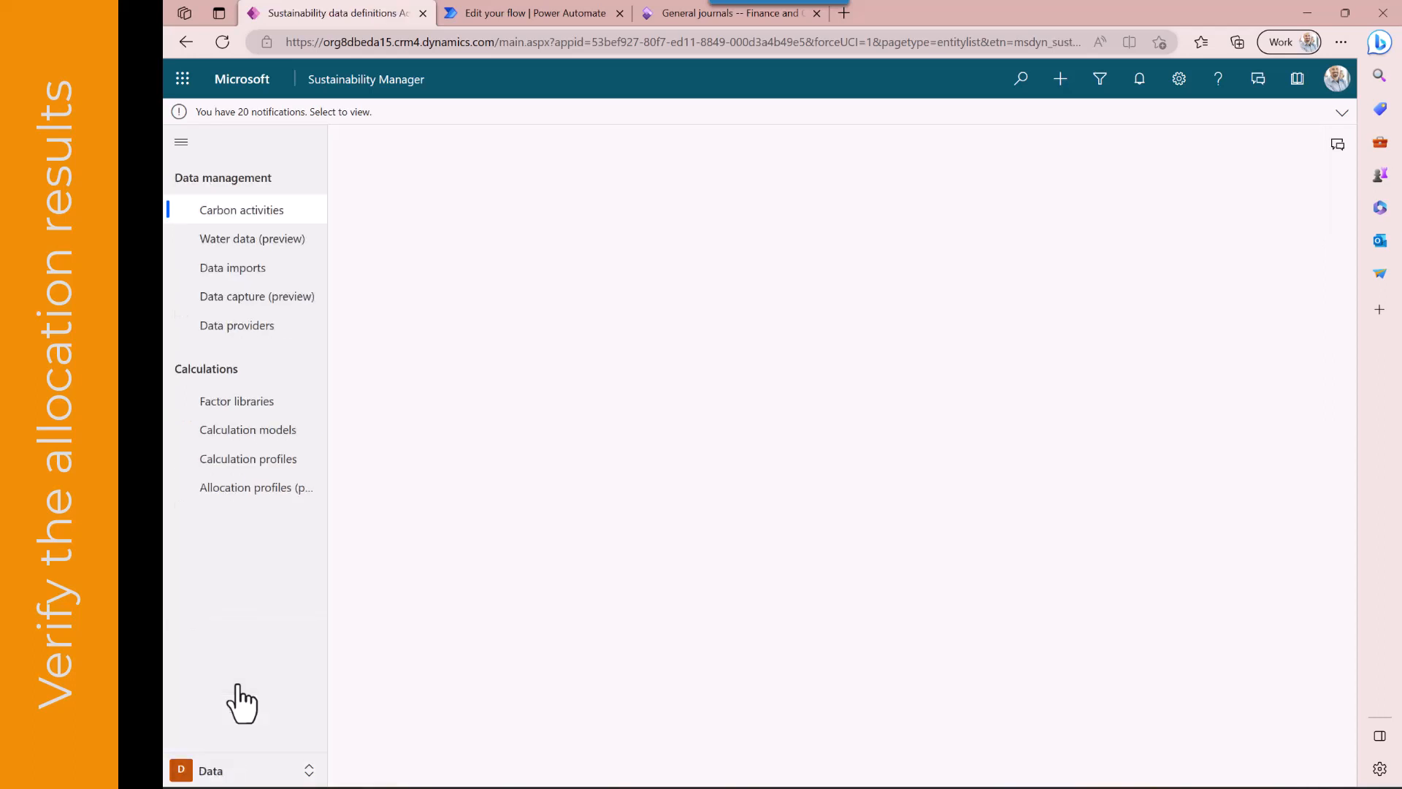
pyautogui.click(245, 485)
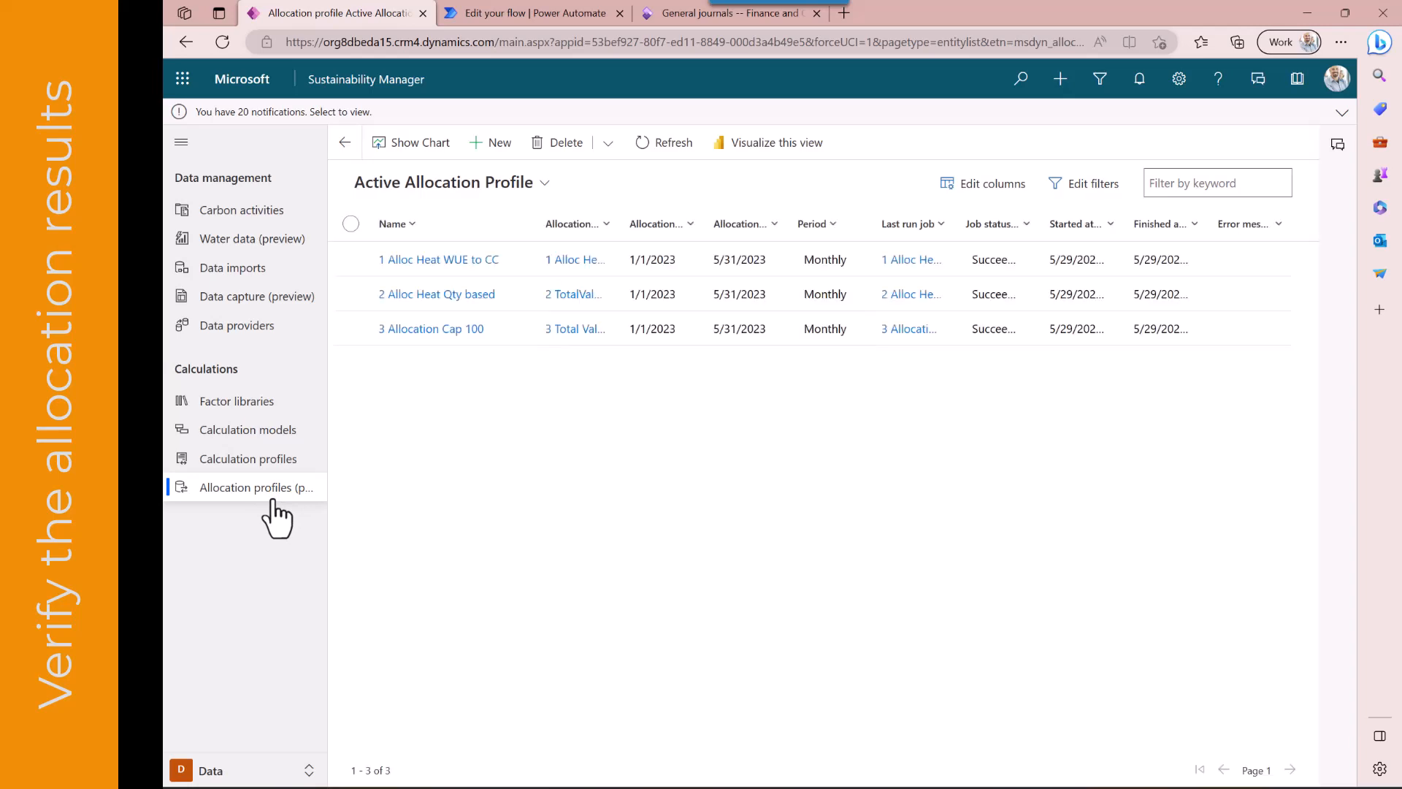
pyautogui.click(431, 294)
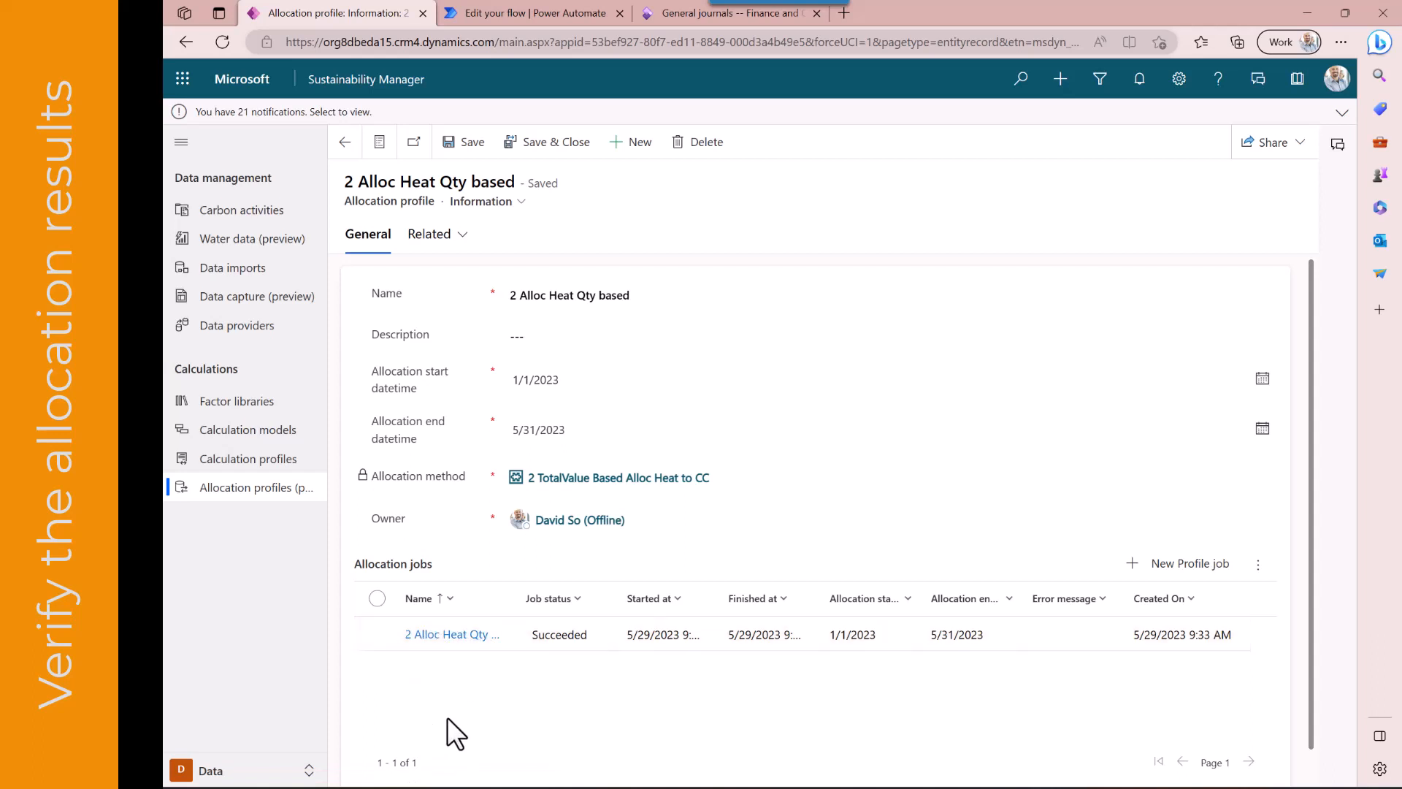
pyautogui.click(454, 633)
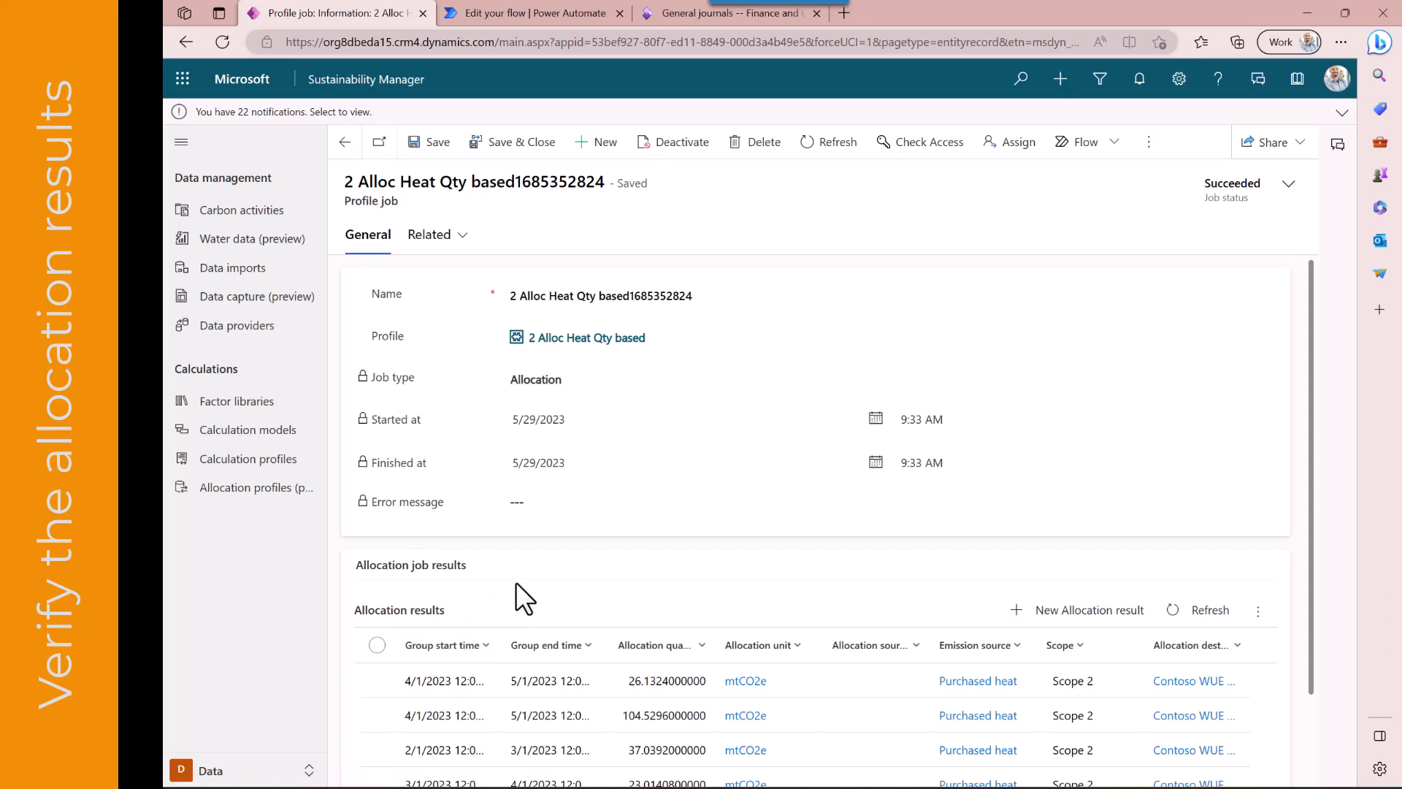
# Switch to the Power Automate flow and inspect the manual trigger's Co2Price input and the AllocationProfile list step
pyautogui.click(573, 15)
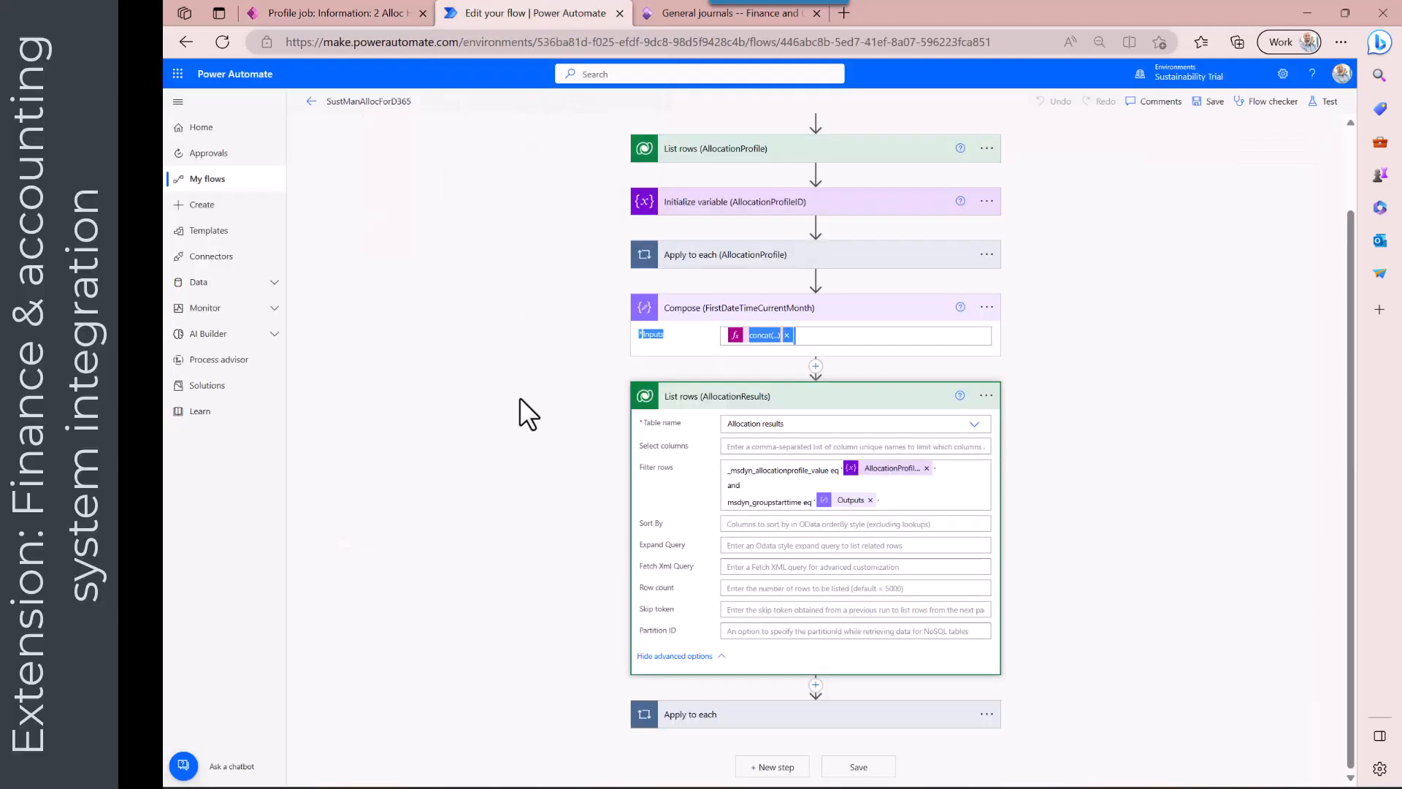
pyautogui.scroll(2, 519, 396)
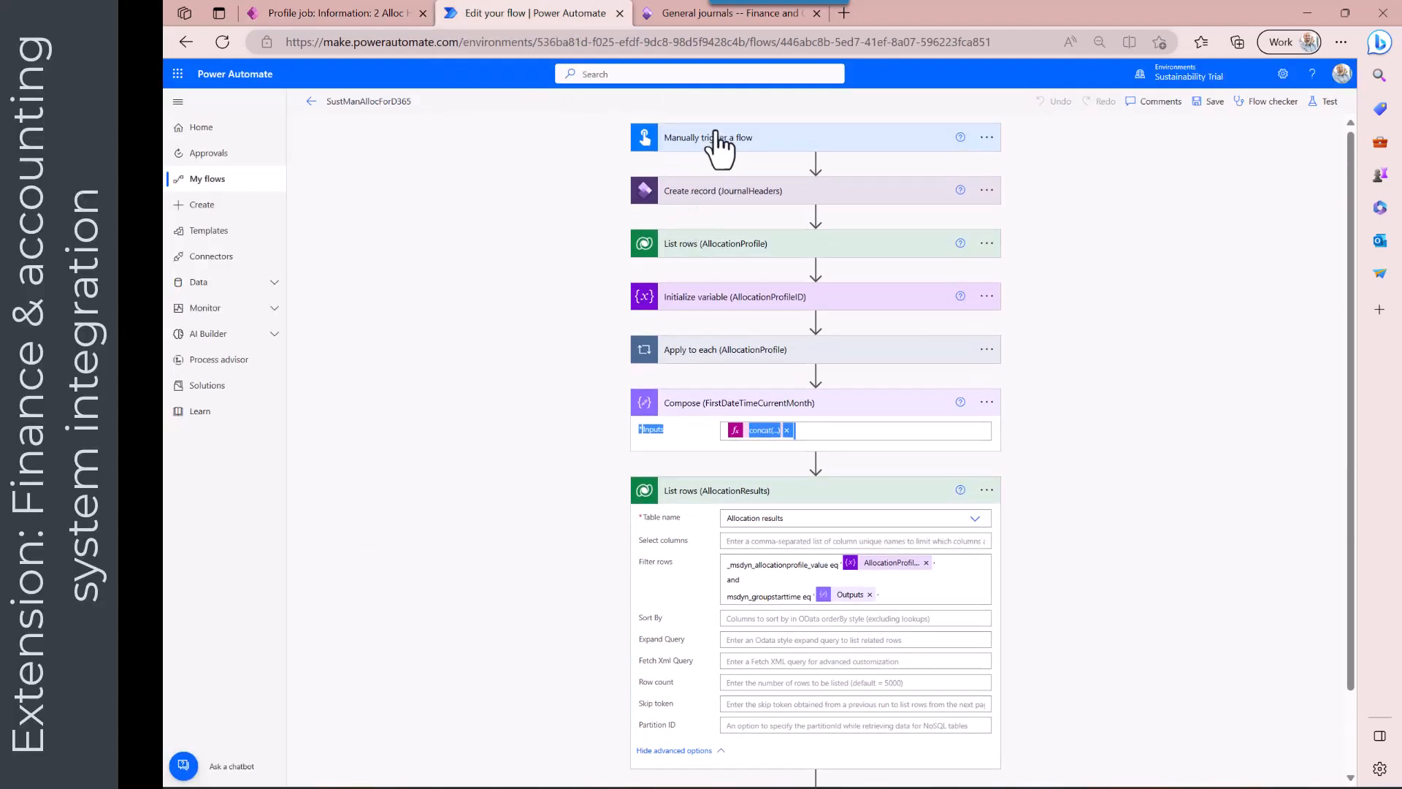
pyautogui.click(719, 136)
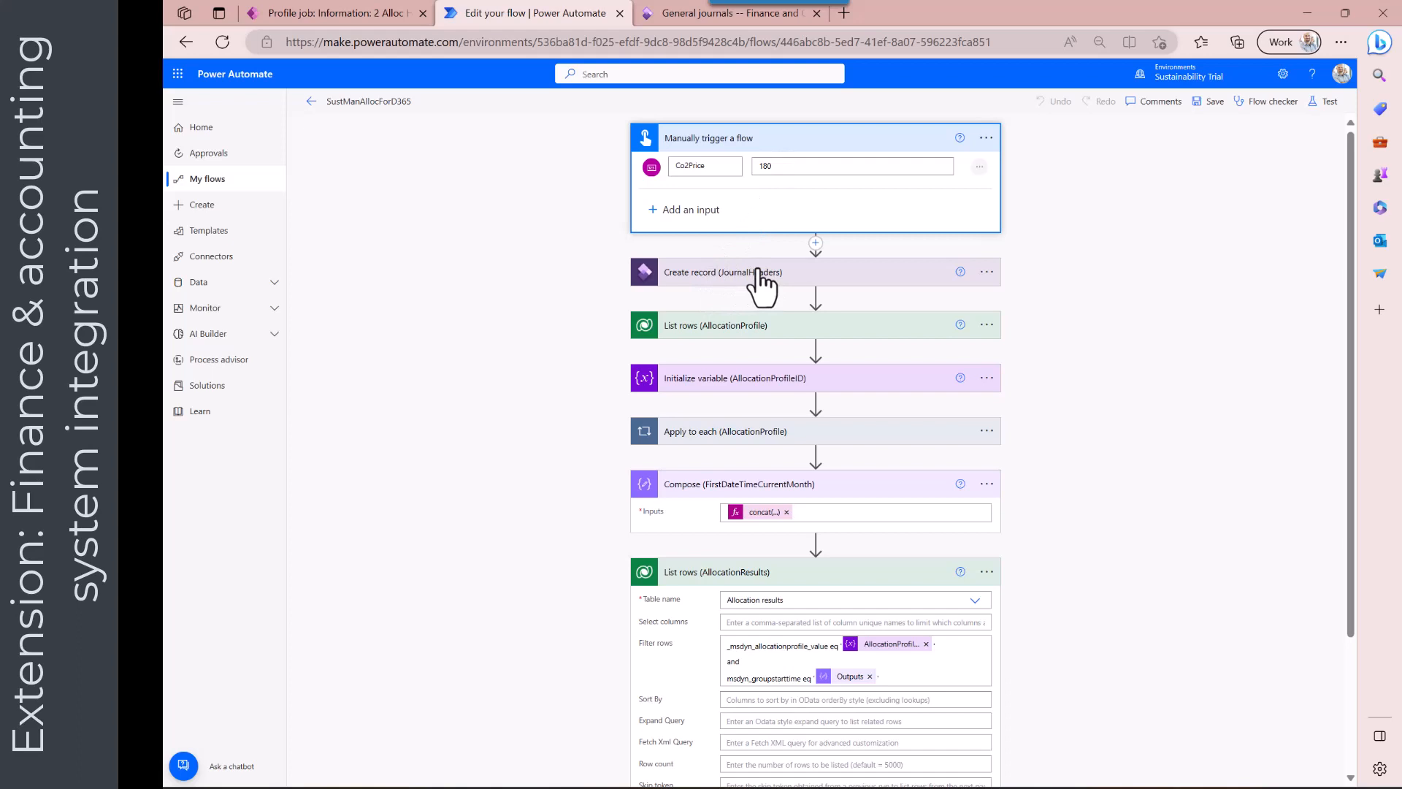
pyautogui.click(734, 328)
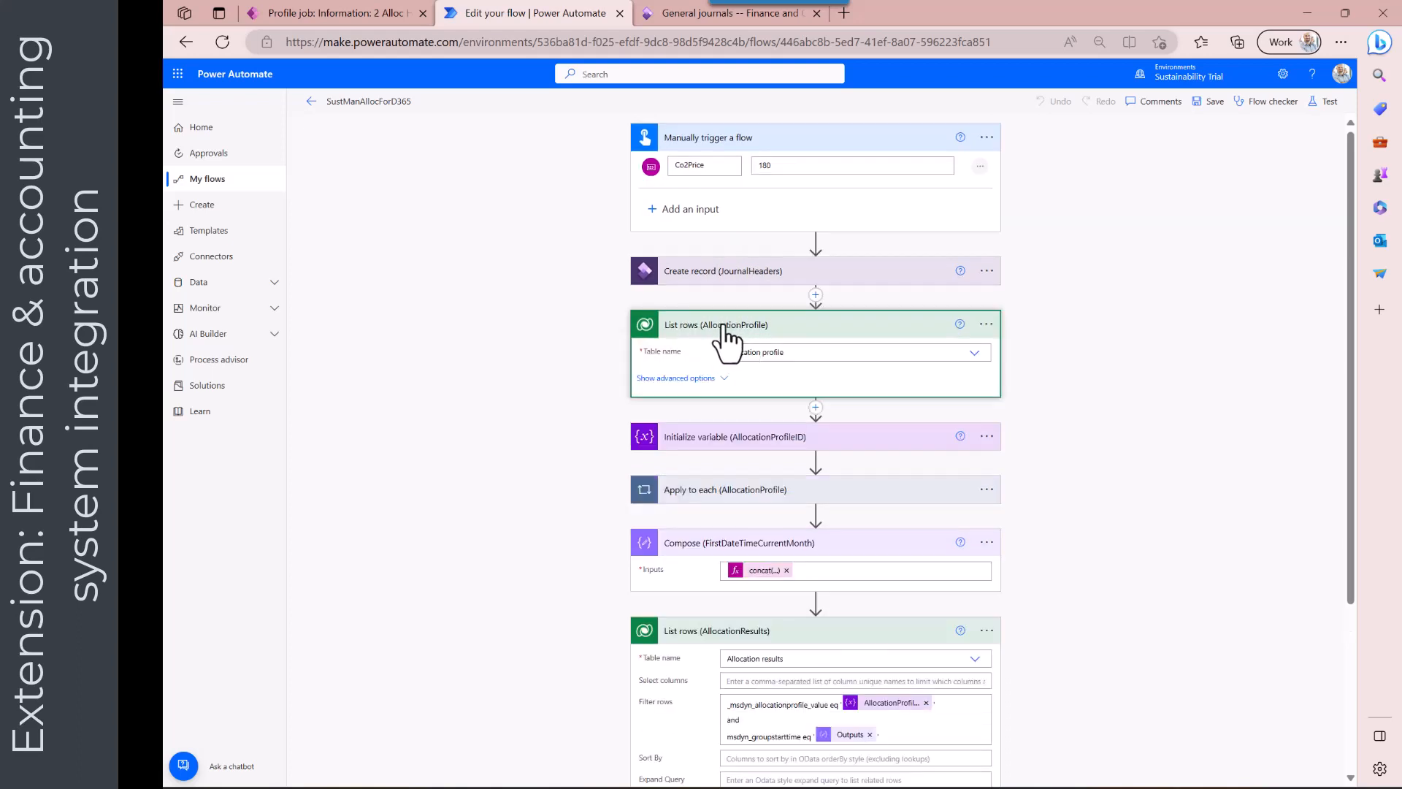
# Return to the allocation profiles list and select the 2 Alloc Heat Qty based profile
pyautogui.click(358, 11)
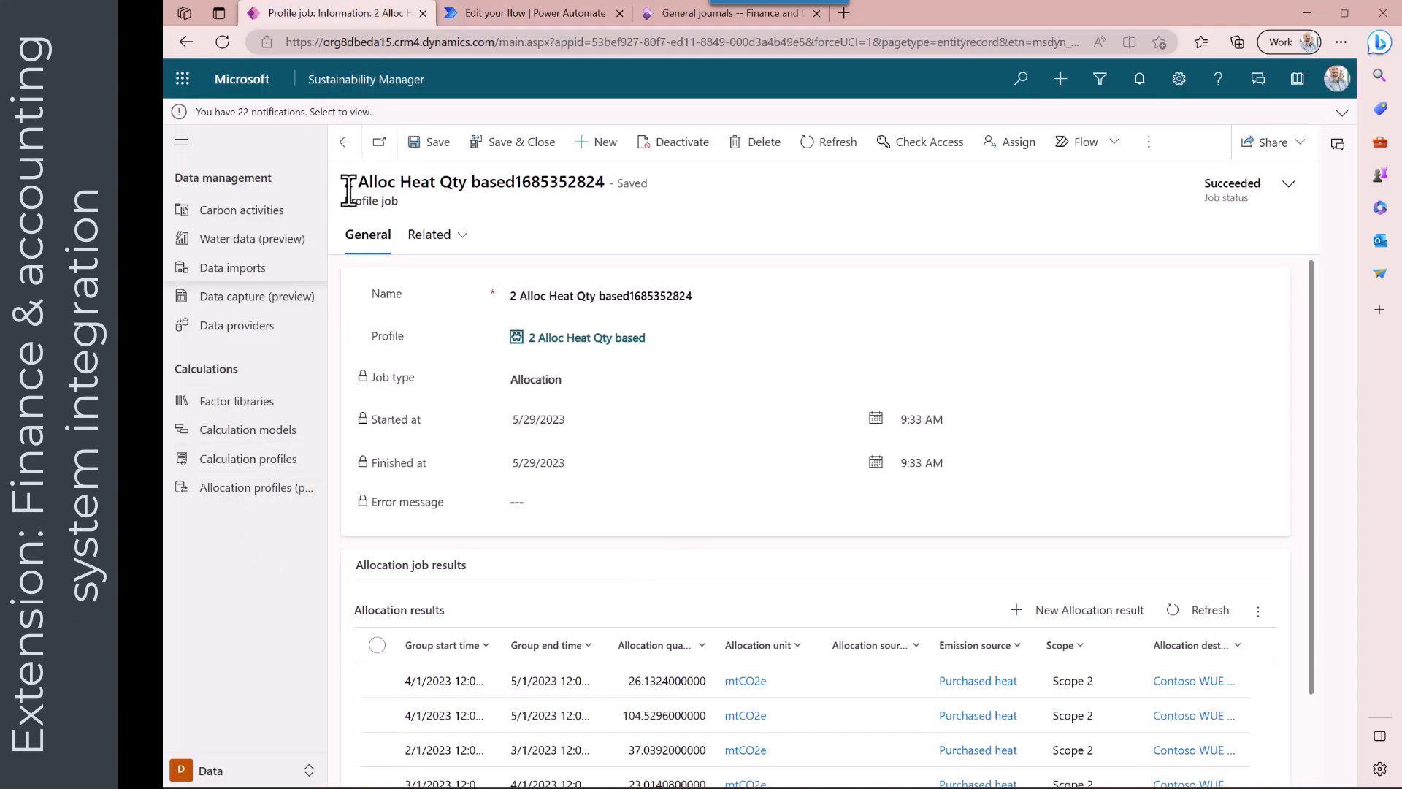
pyautogui.click(344, 143)
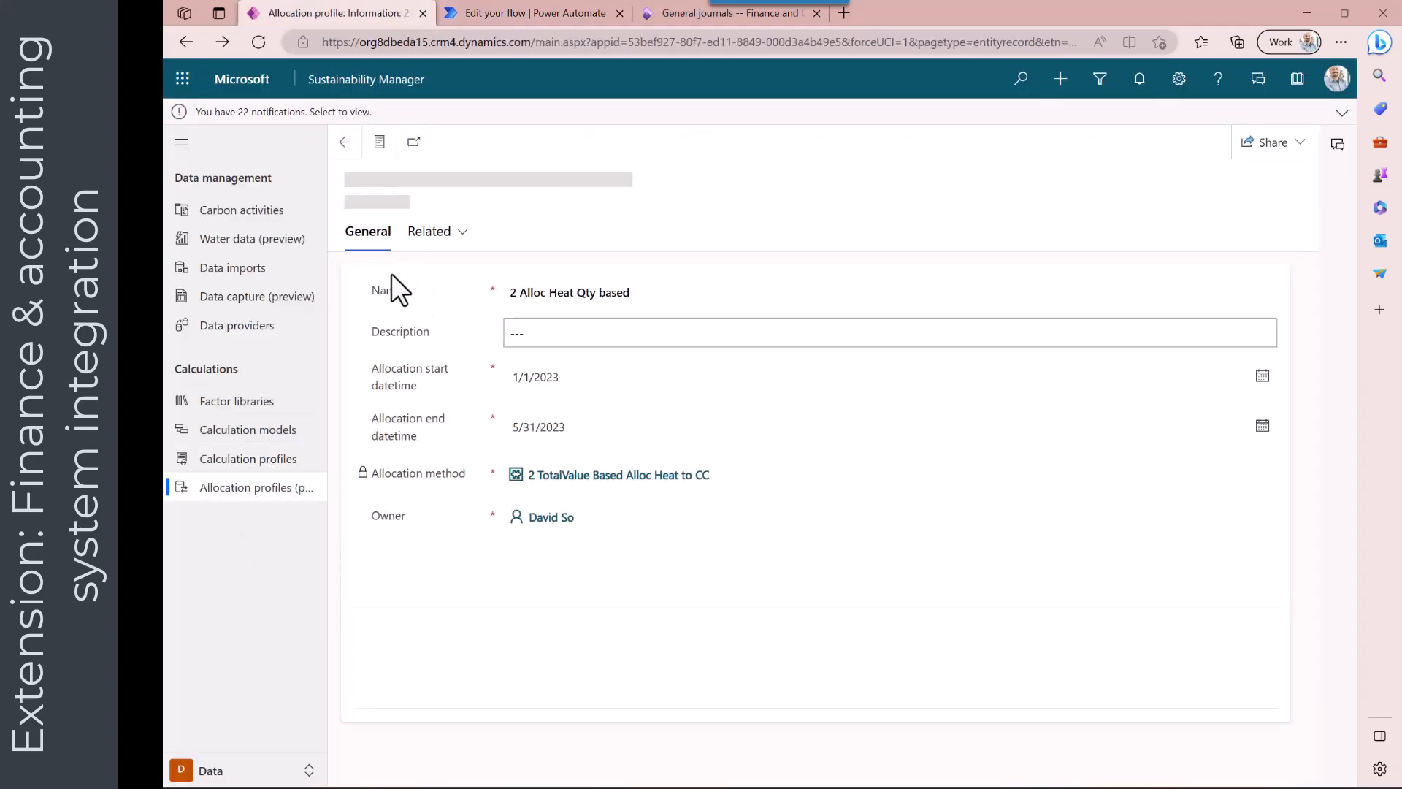
pyautogui.click(345, 142)
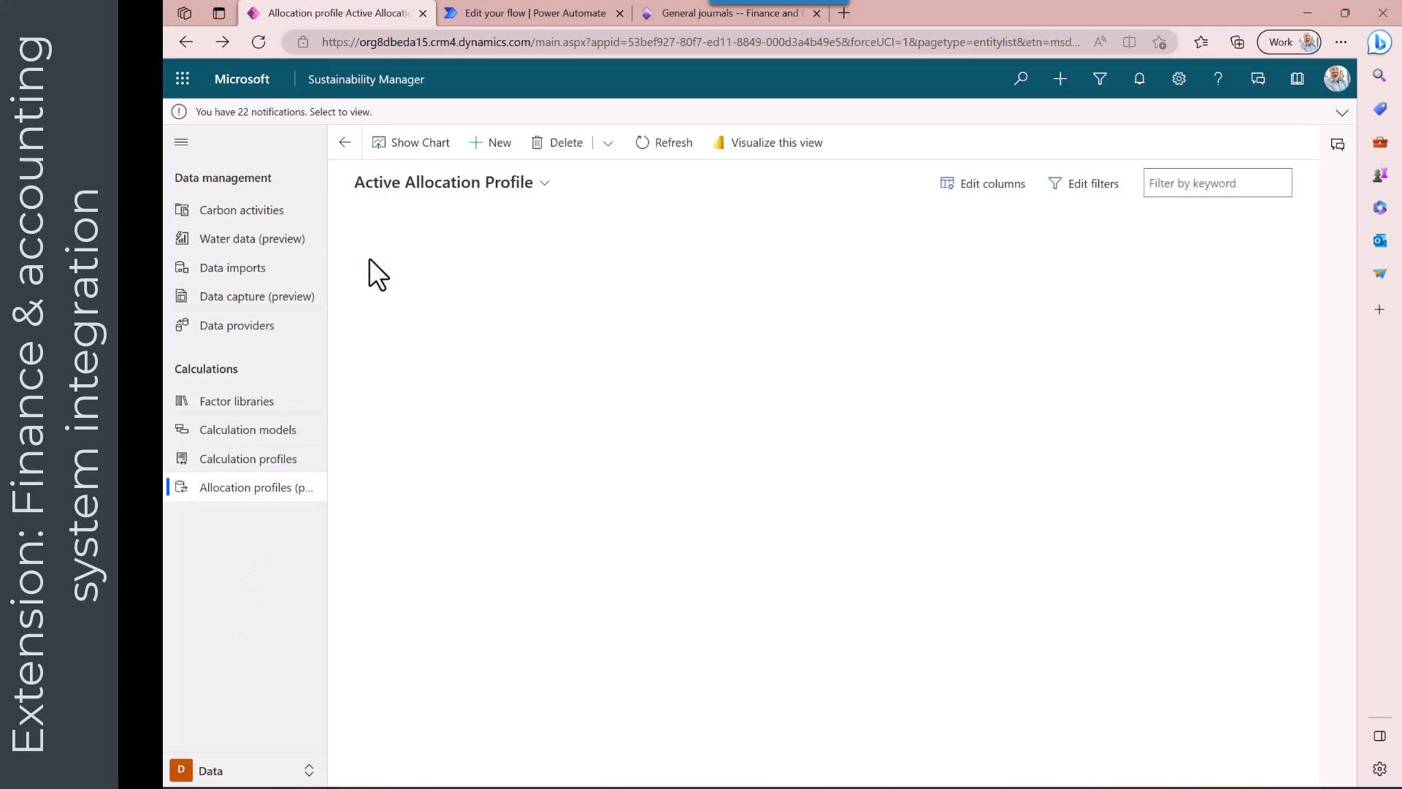
pyautogui.click(353, 295)
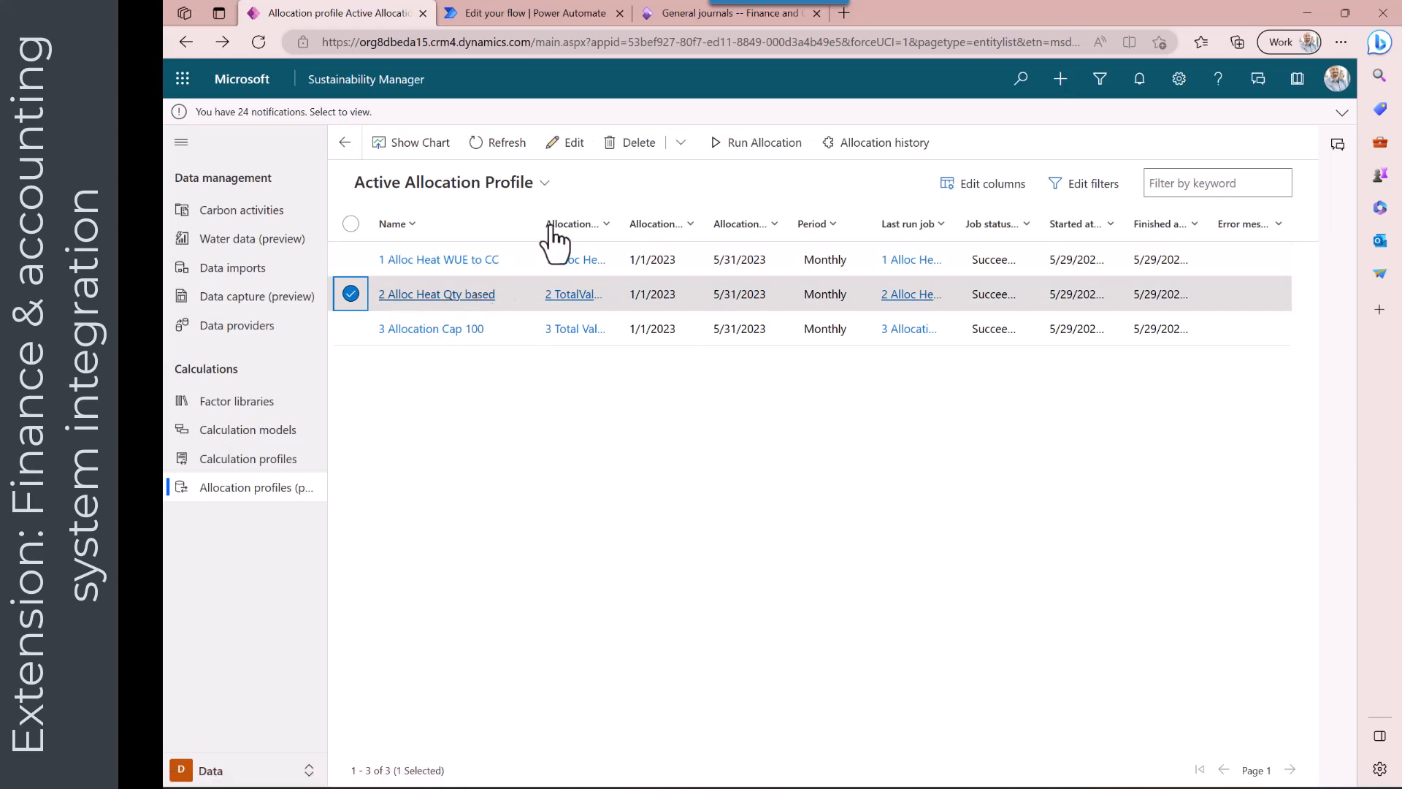
# Back in the flow, review the AllocationProfile filter rows and the AllocValue compose step
pyautogui.click(550, 13)
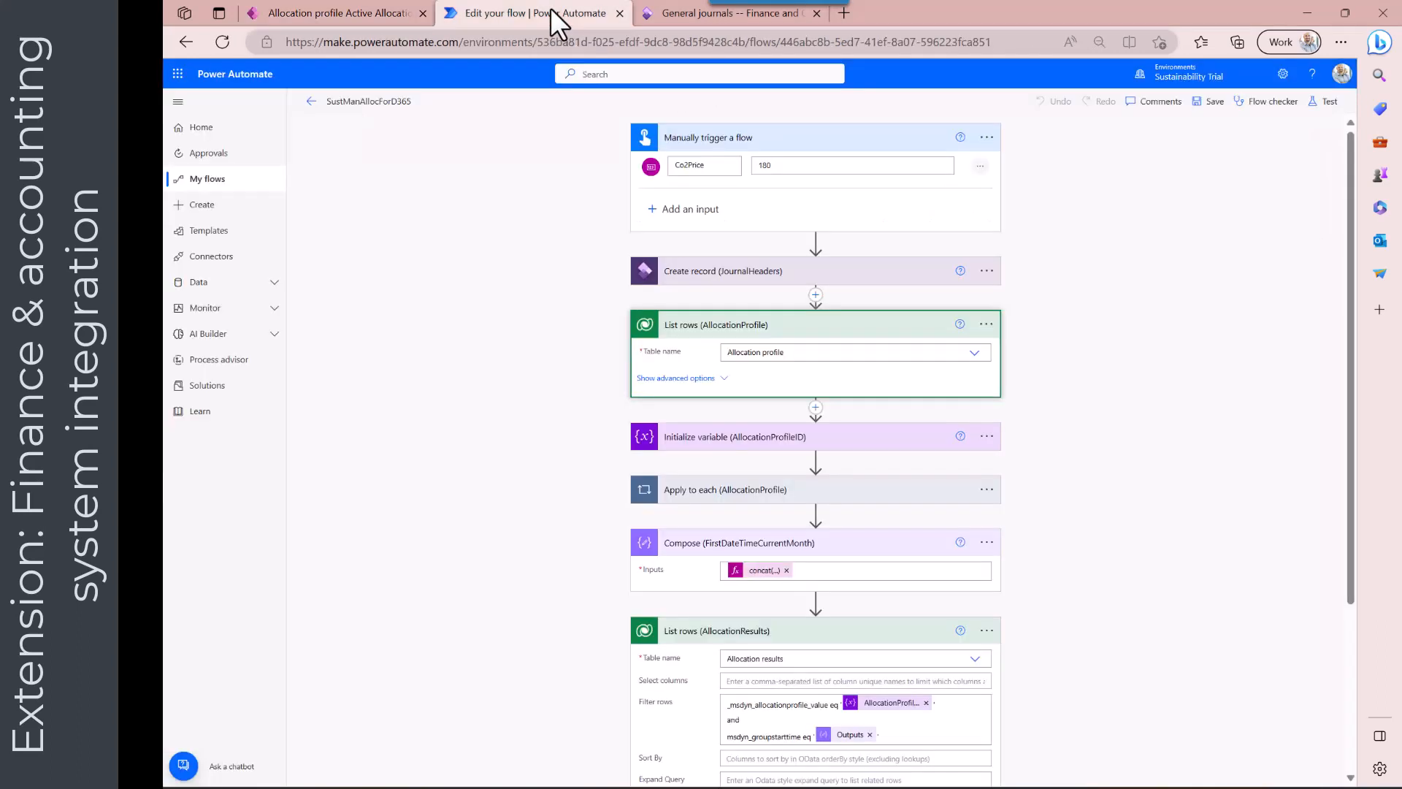
pyautogui.click(690, 383)
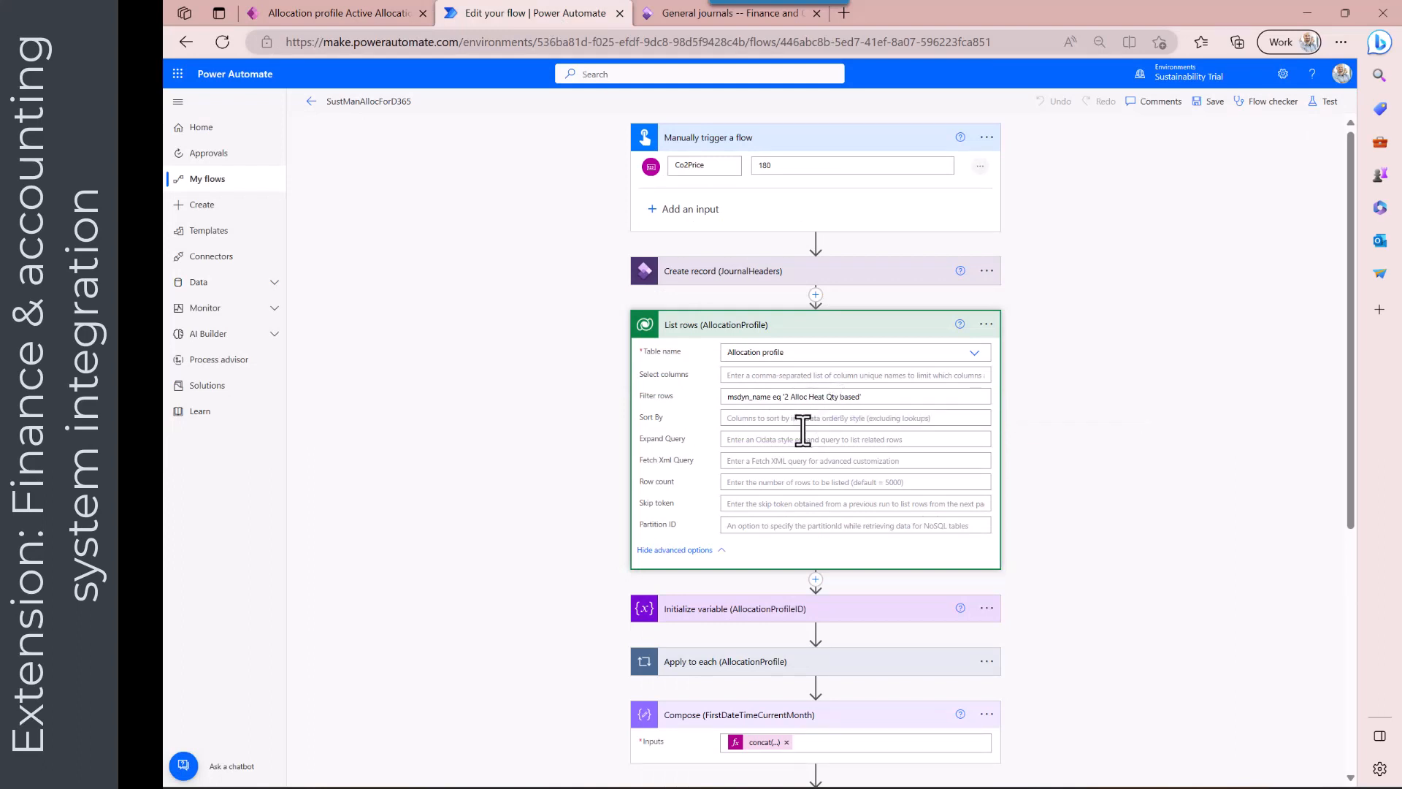
pyautogui.scroll(-3, 802, 427)
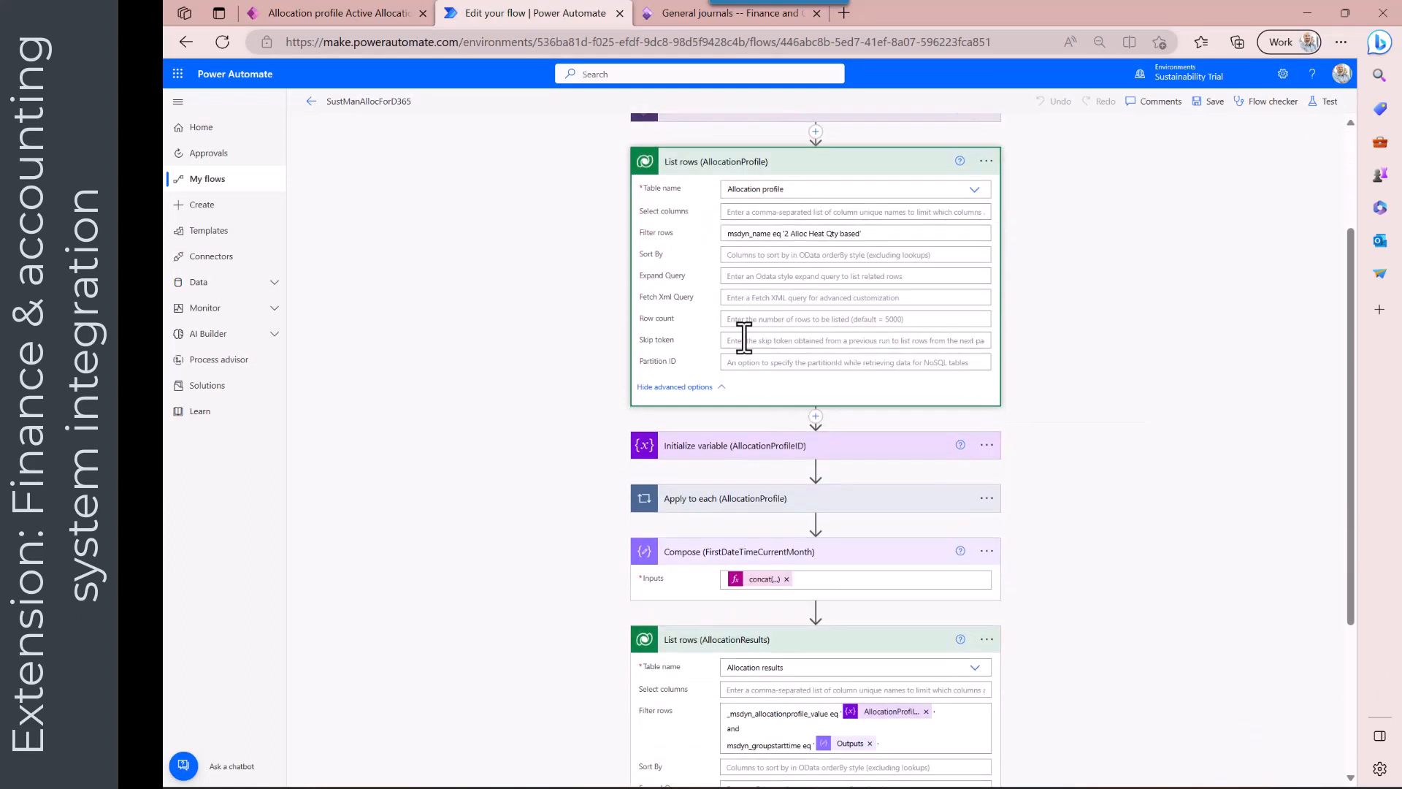
pyautogui.scroll(-3, 746, 457)
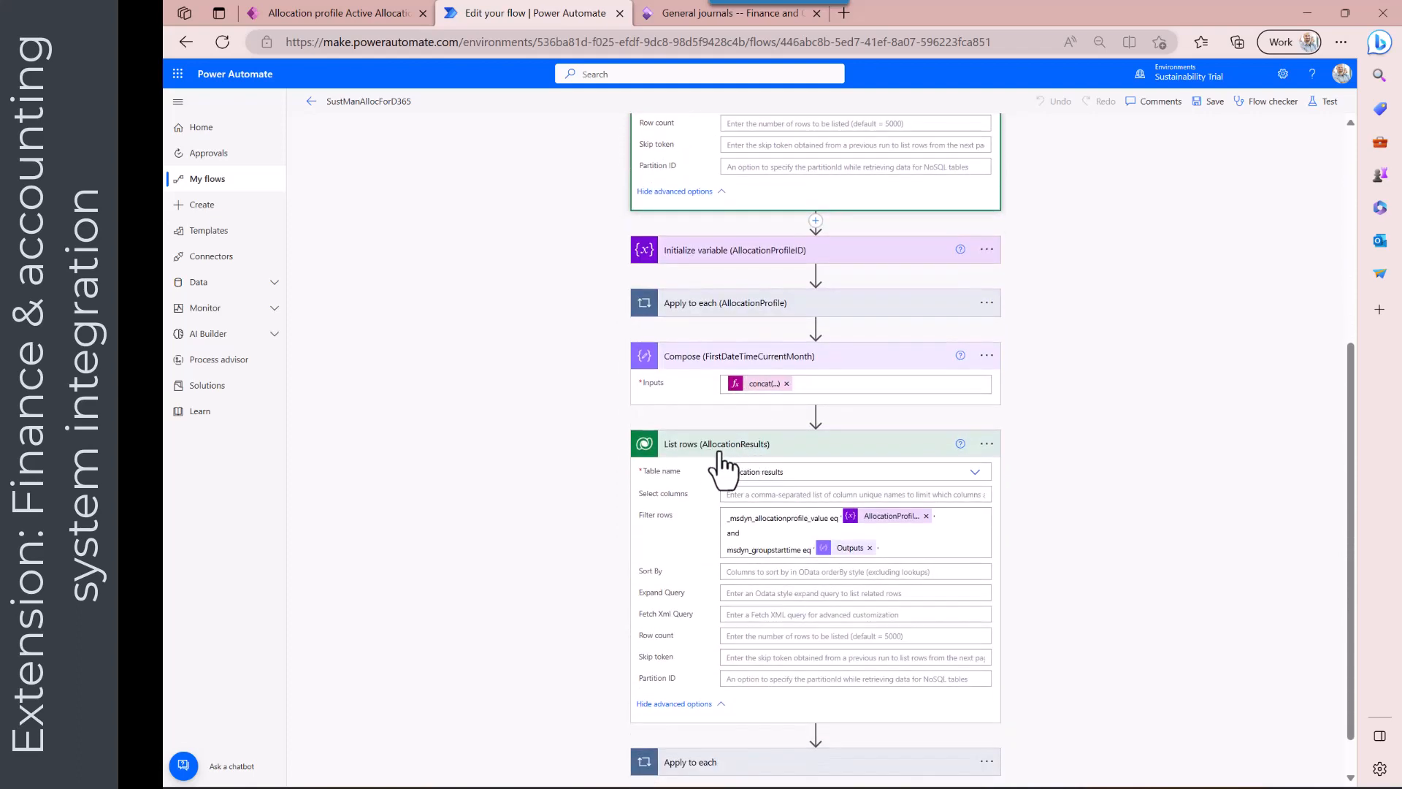
pyautogui.scroll(-1, 730, 456)
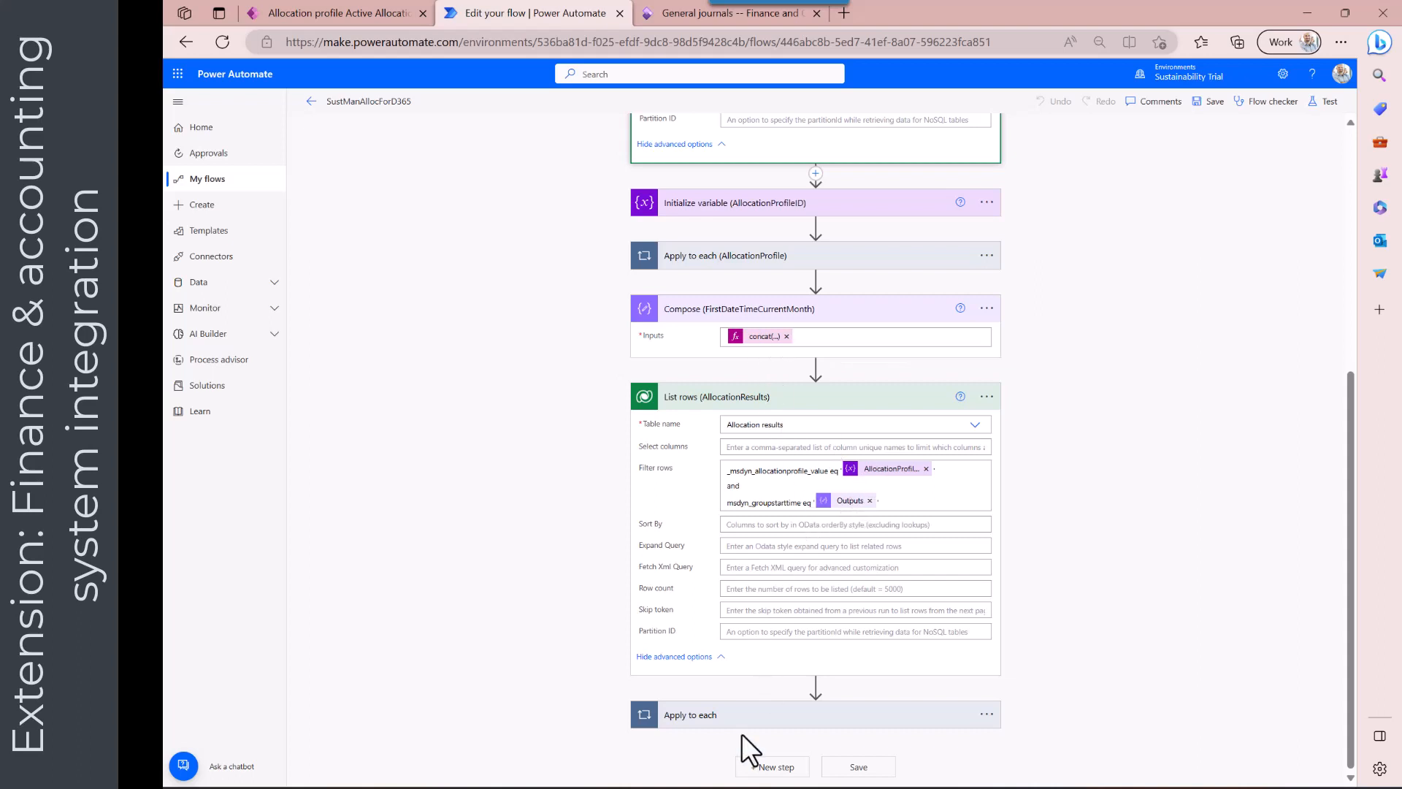
pyautogui.scroll(-2, 752, 730)
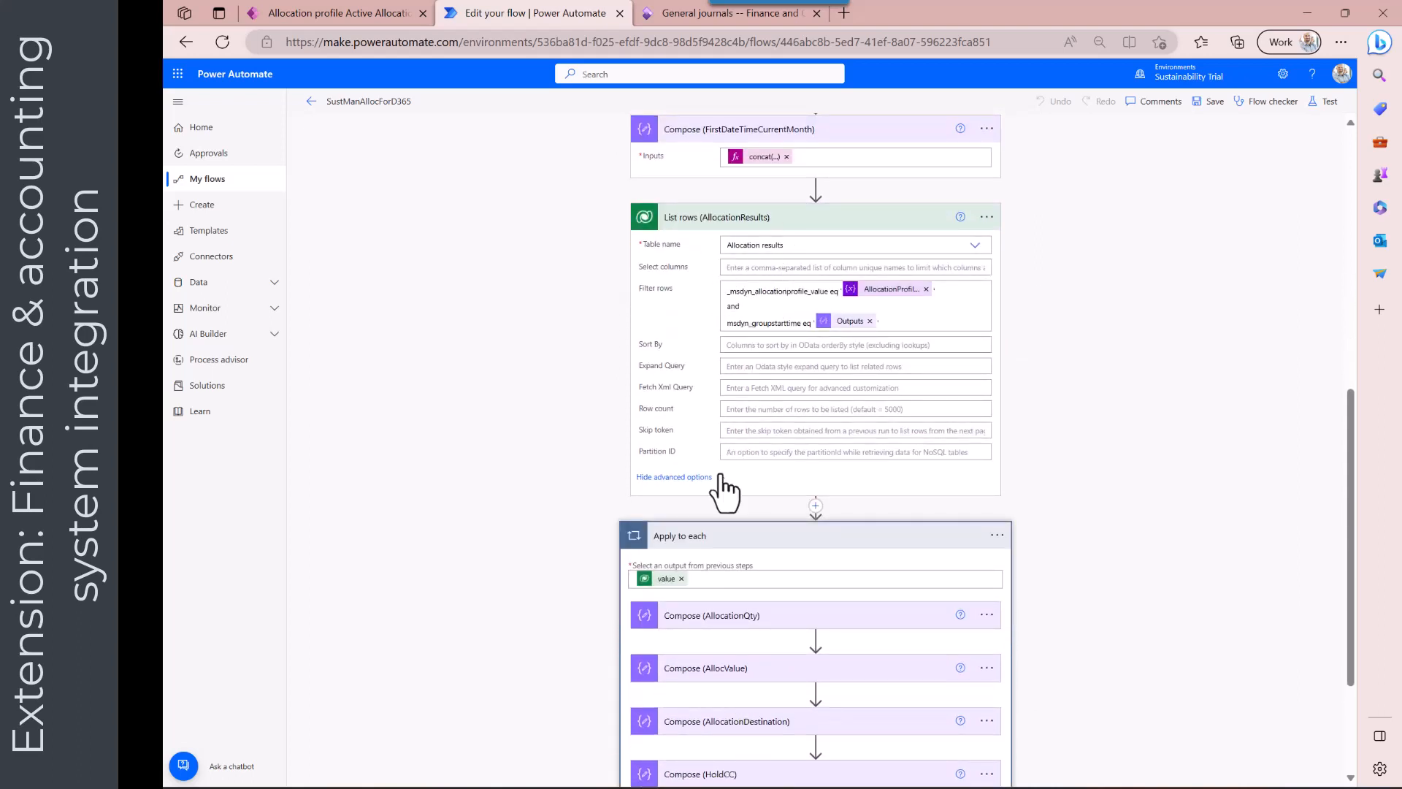
pyautogui.scroll(-2, 725, 489)
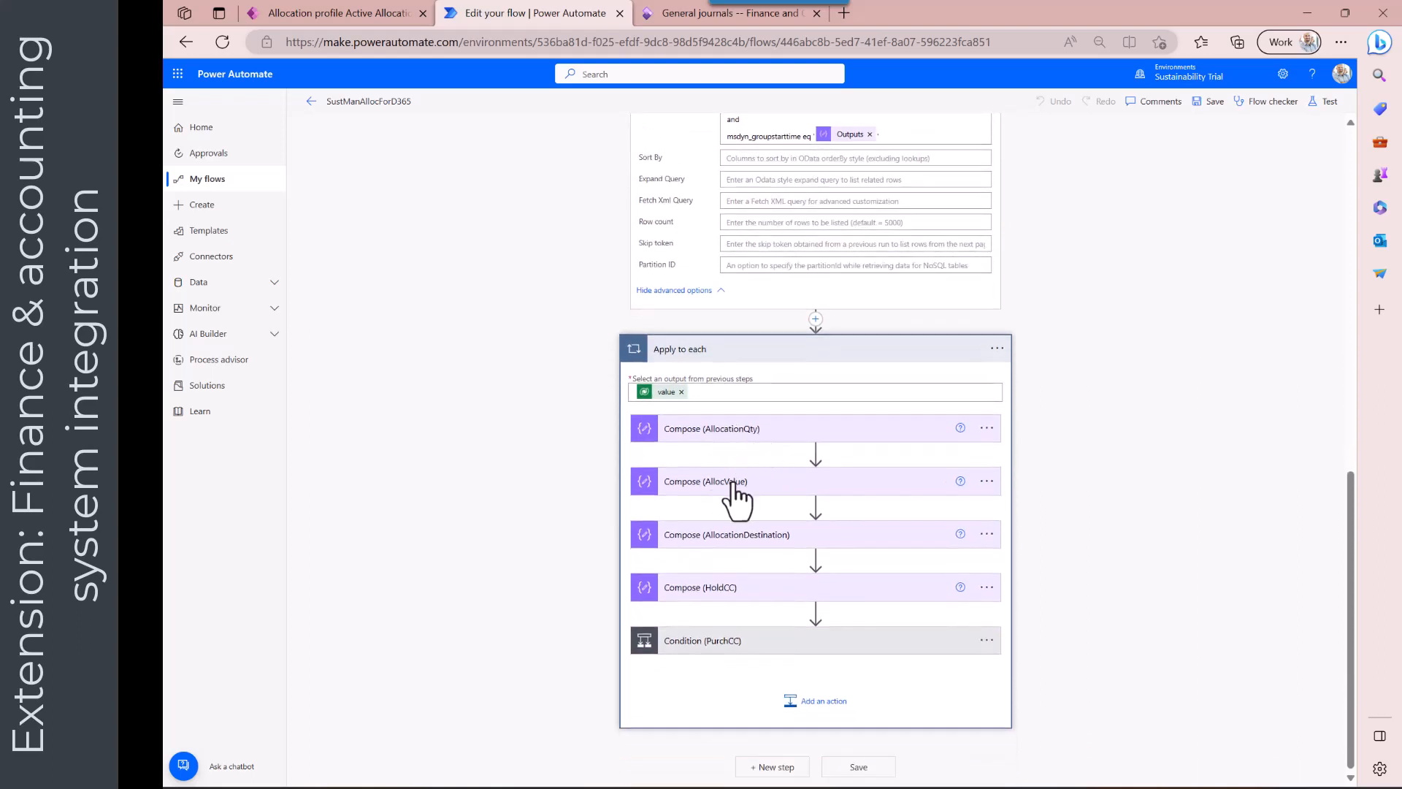
pyautogui.click(732, 482)
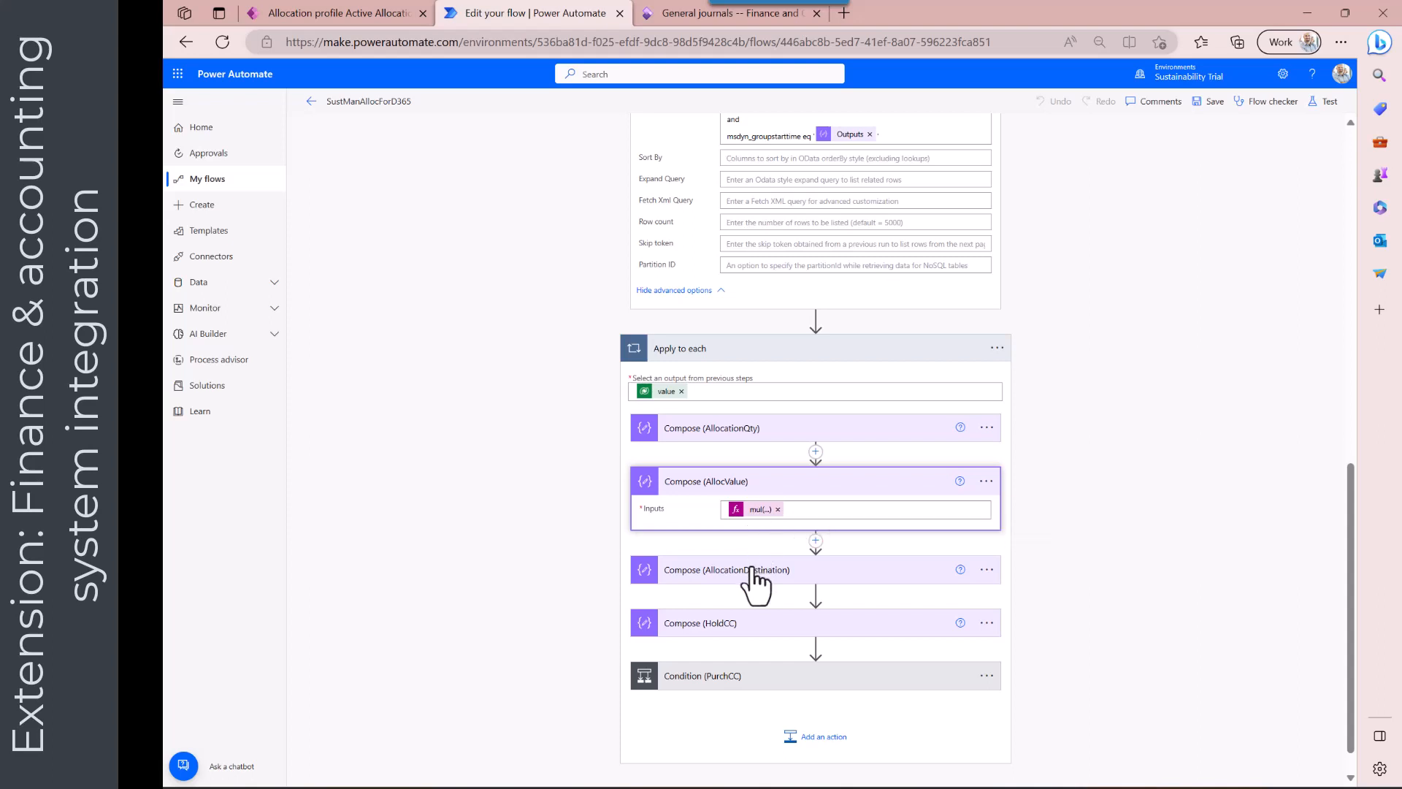
# Inspect the PurchCC and AdminCC conditions and their journal allocation line Create record actions
pyautogui.scroll(-1, 731, 621)
pyautogui.click(738, 640)
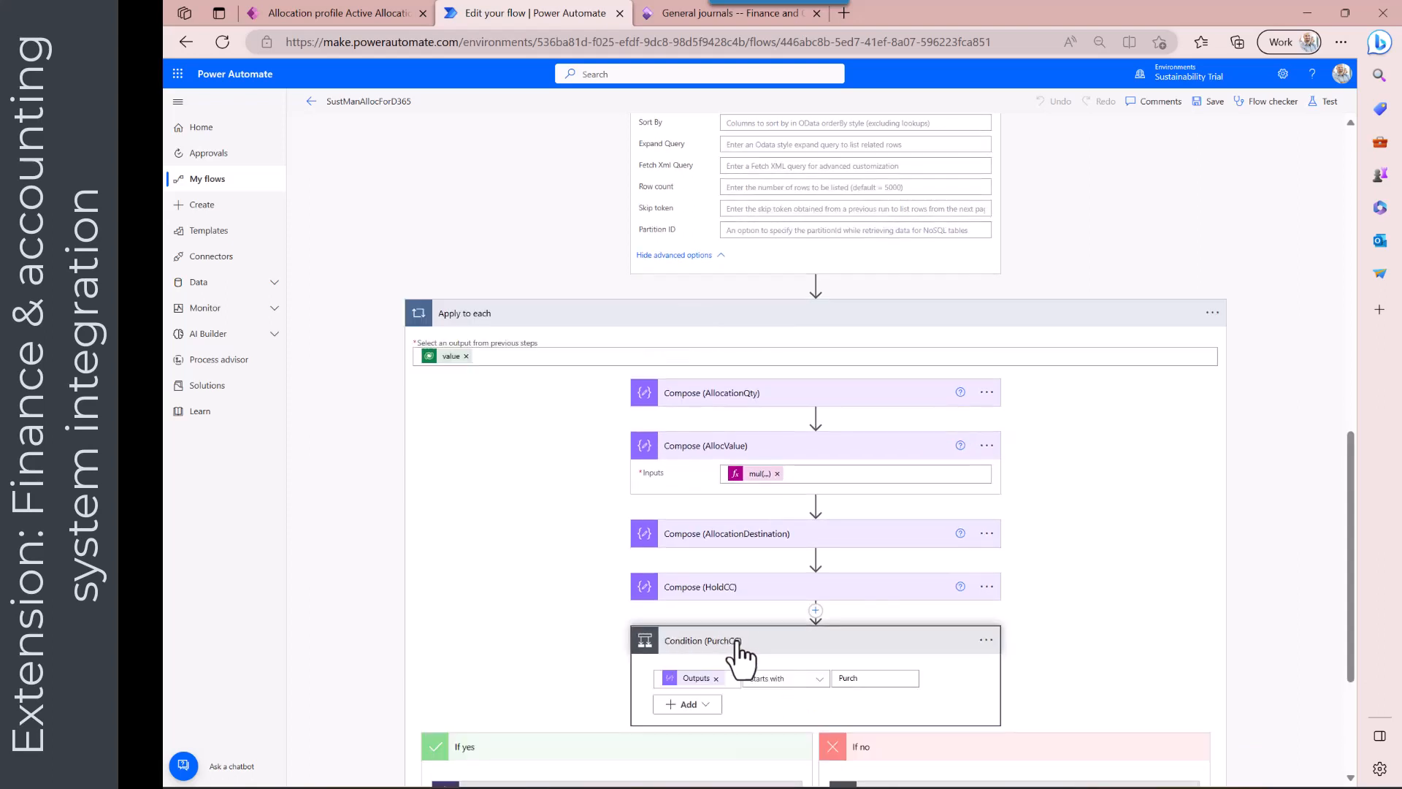
pyautogui.scroll(-5, 742, 650)
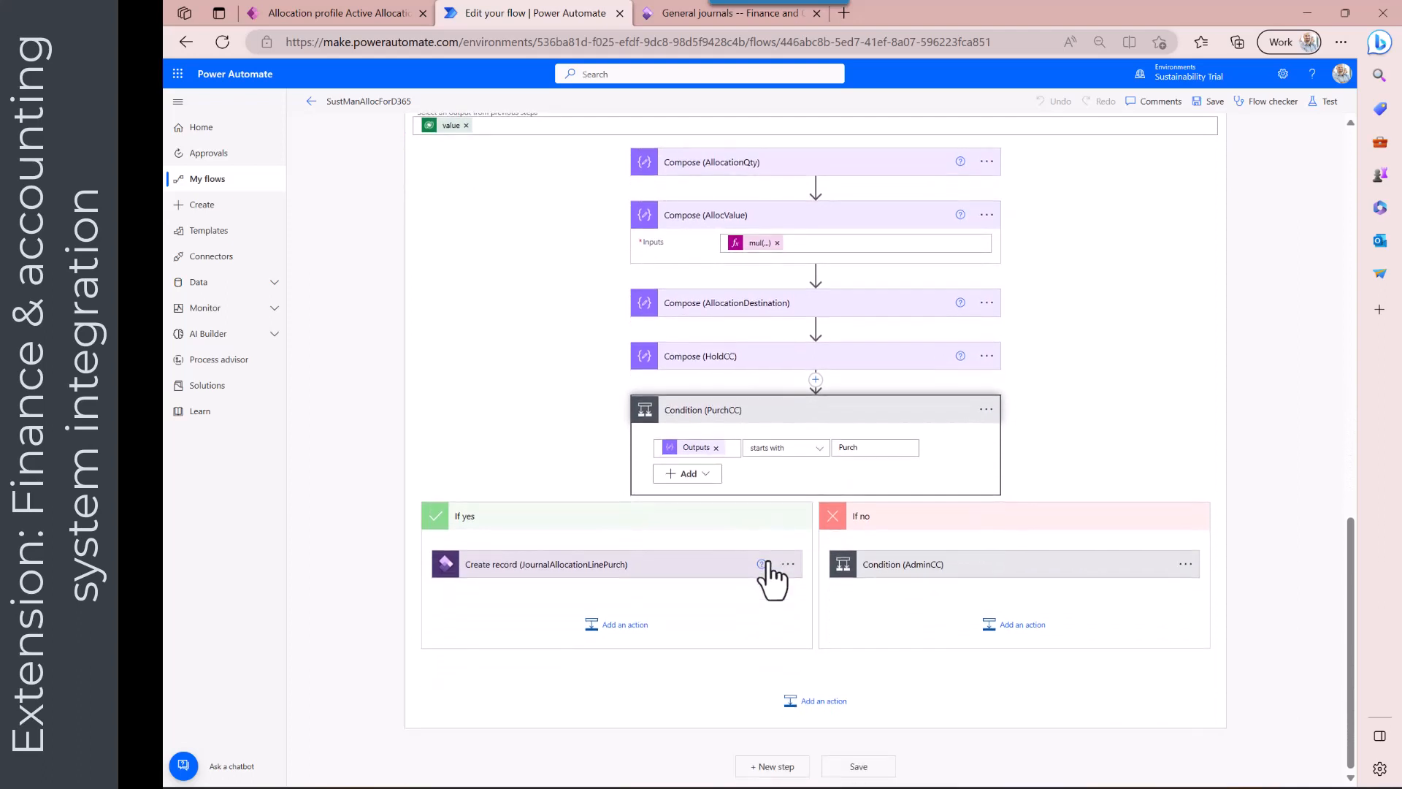
pyautogui.click(699, 564)
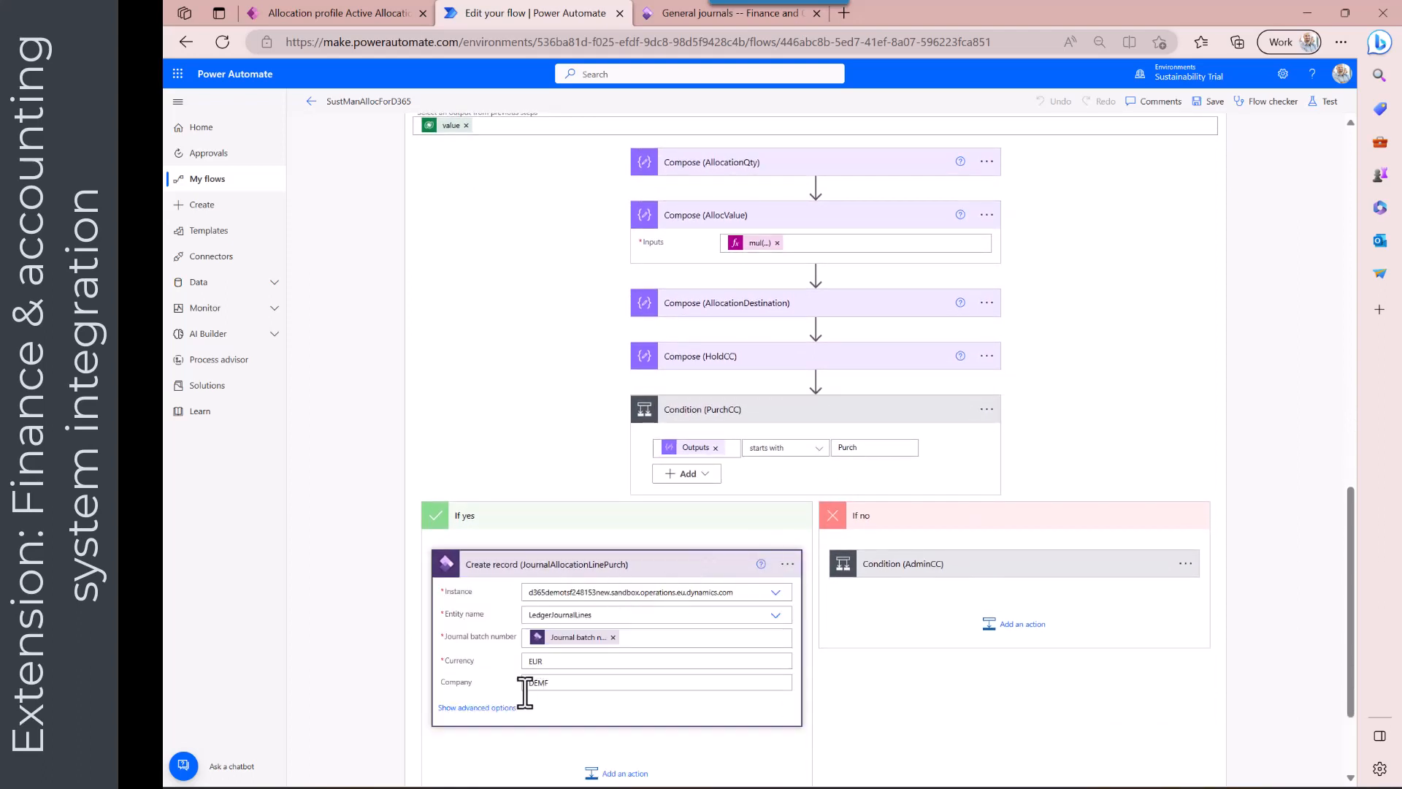
pyautogui.click(491, 710)
pyautogui.scroll(-6, 492, 712)
pyautogui.scroll(-2, 499, 723)
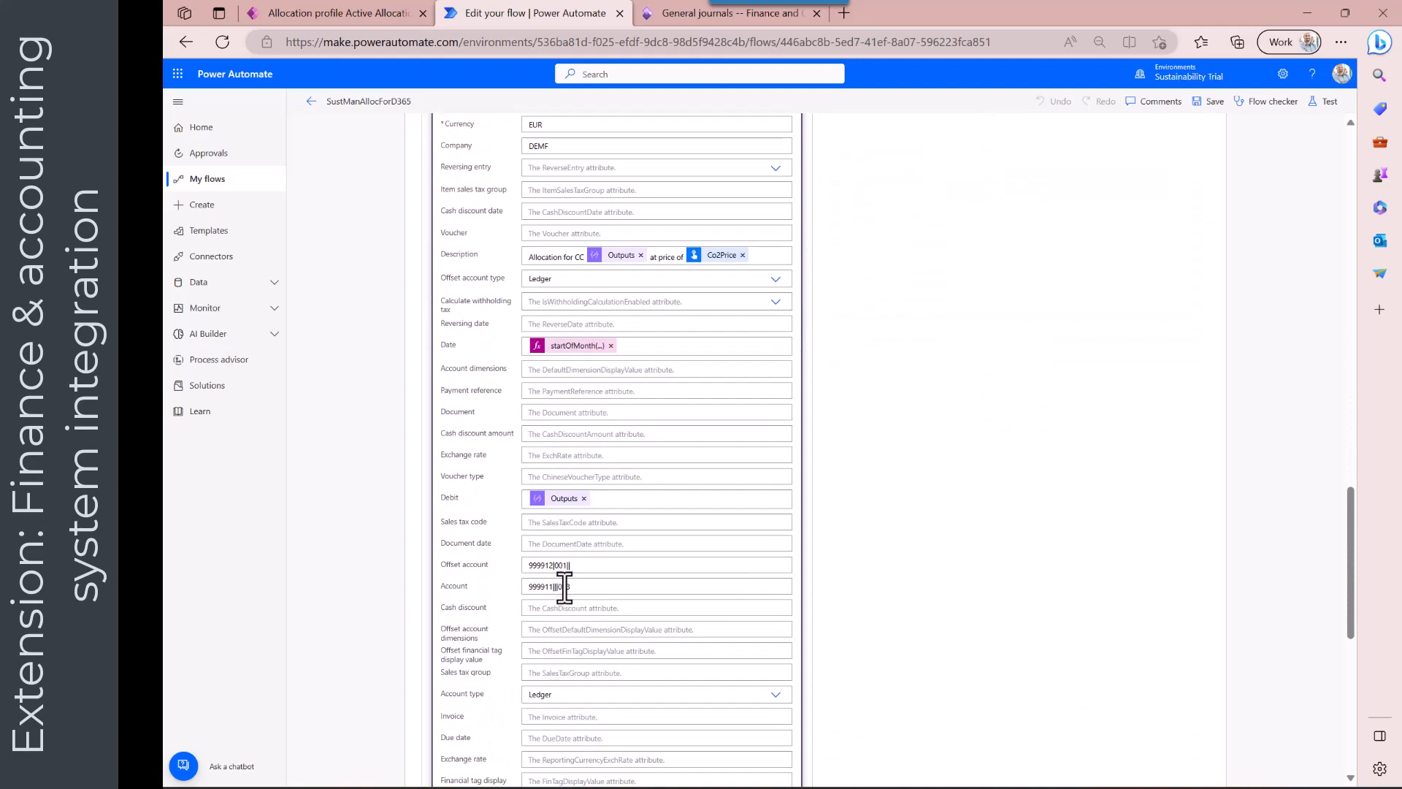
pyautogui.scroll(4, 642, 570)
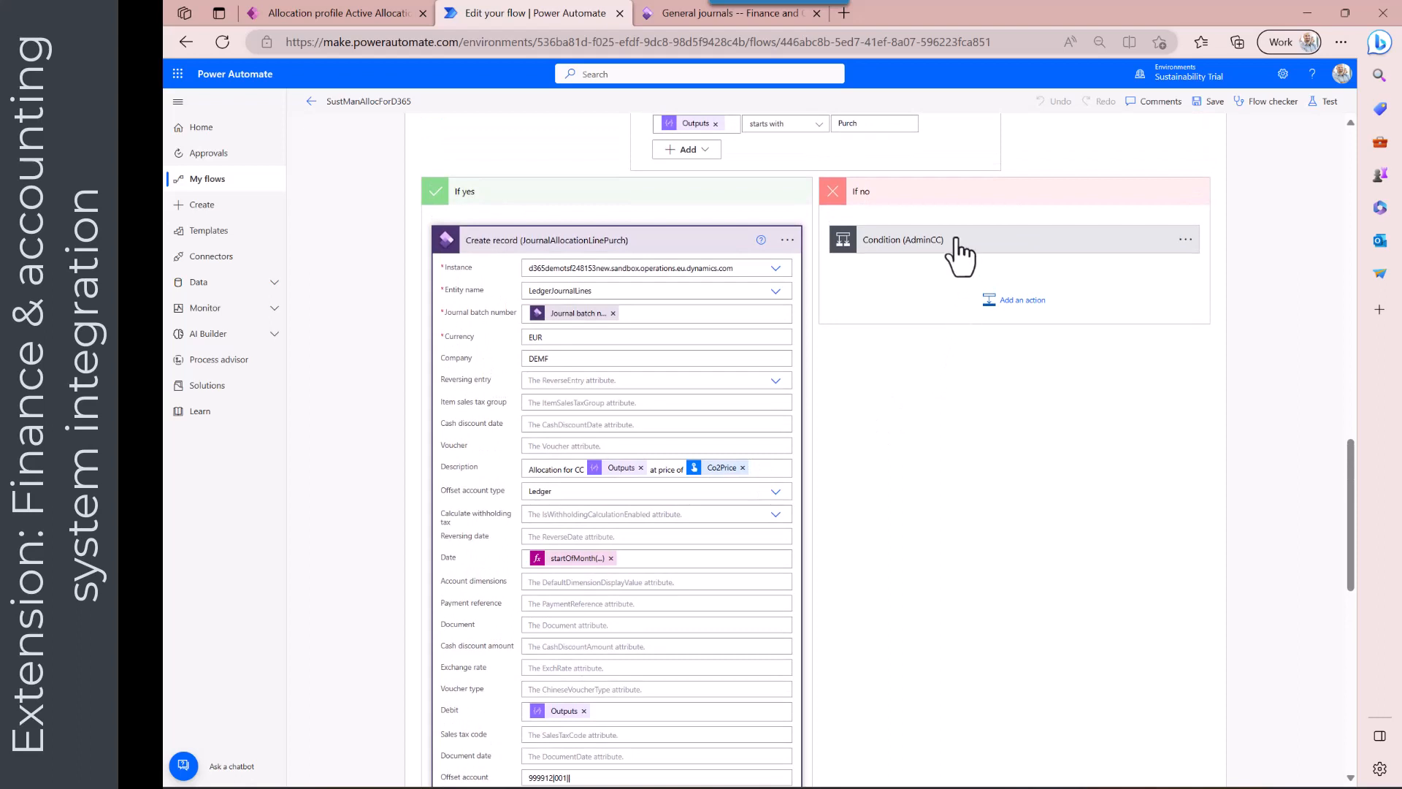
pyautogui.click(959, 248)
pyautogui.click(924, 396)
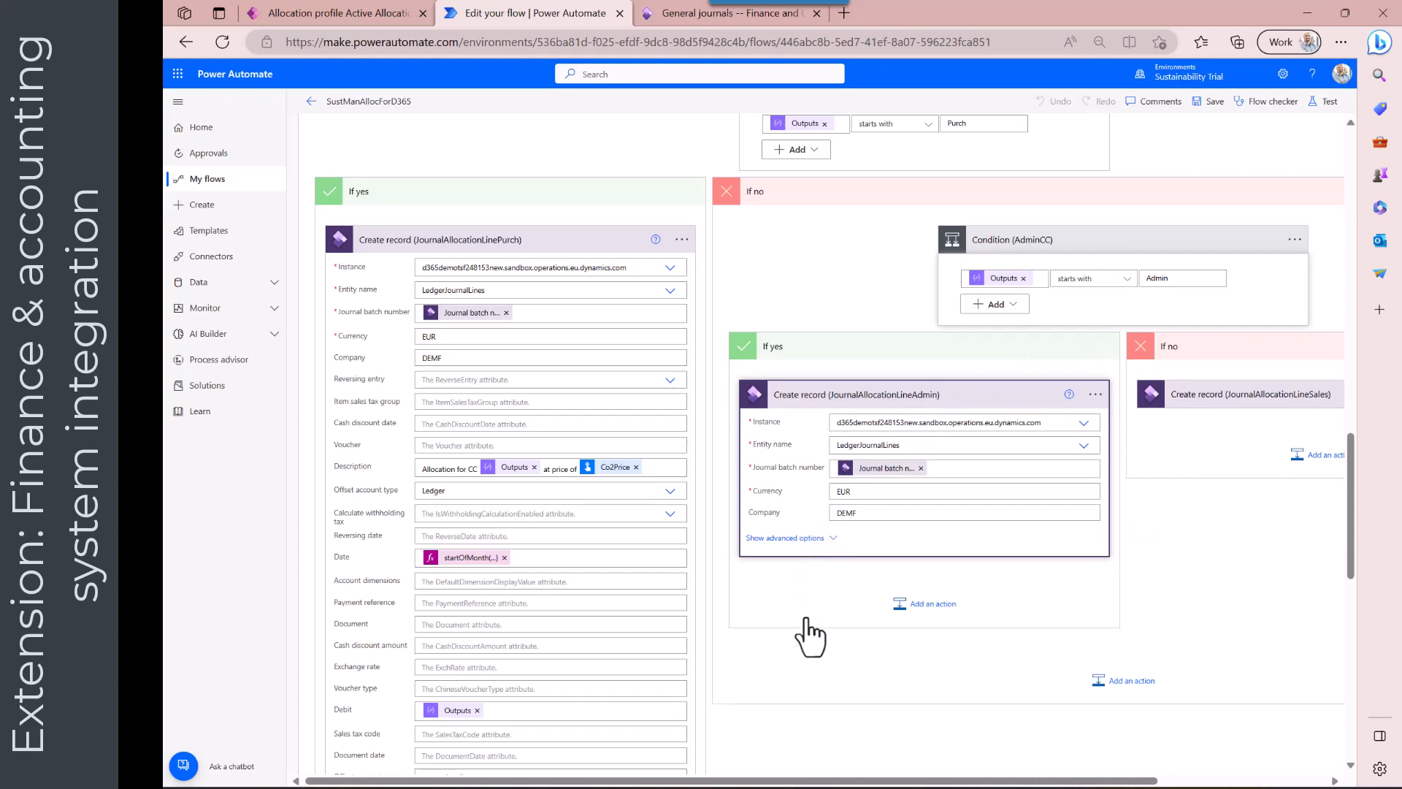
pyautogui.scroll(-7, 803, 649)
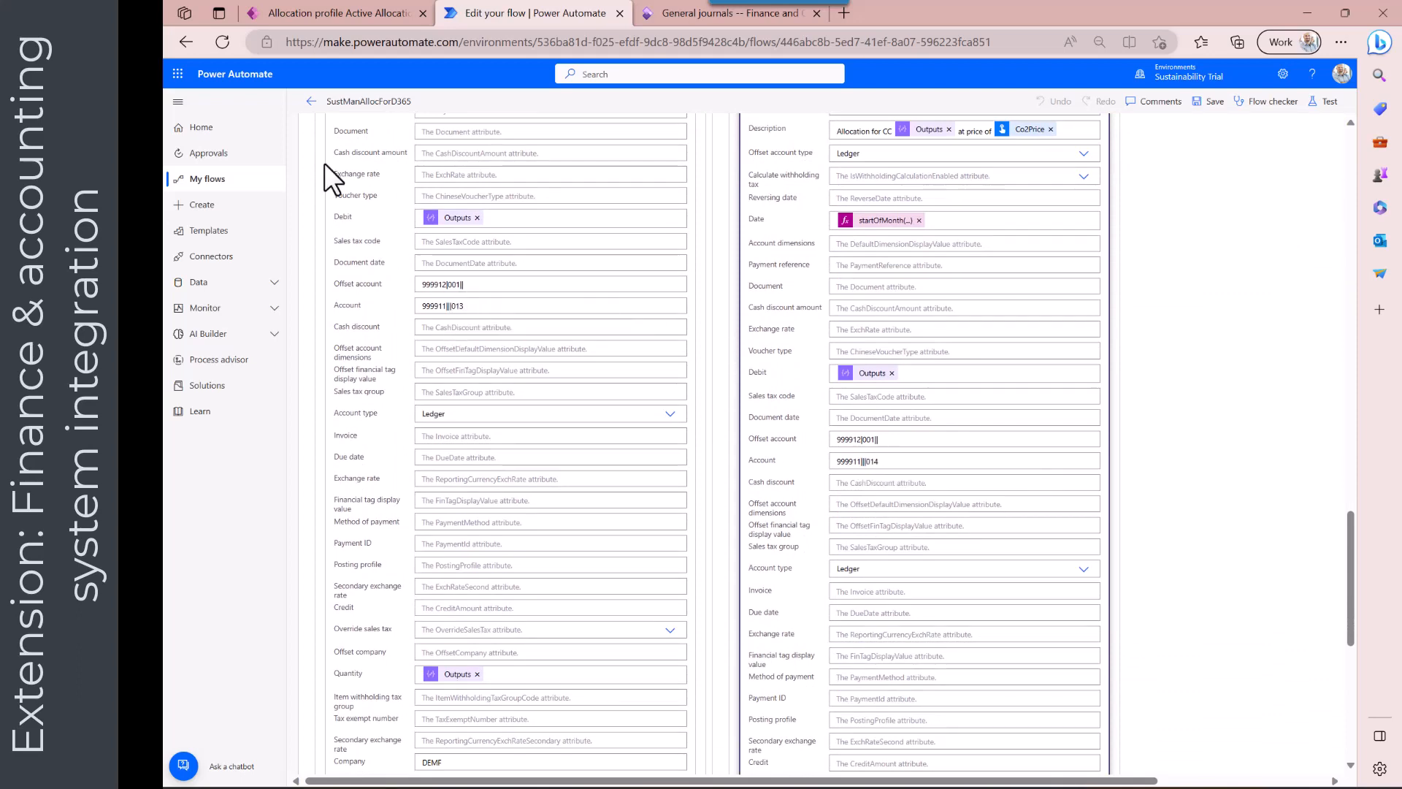
# Leave the flow editor without saving and run the flow with a Co2Price of 200
pyautogui.click(310, 102)
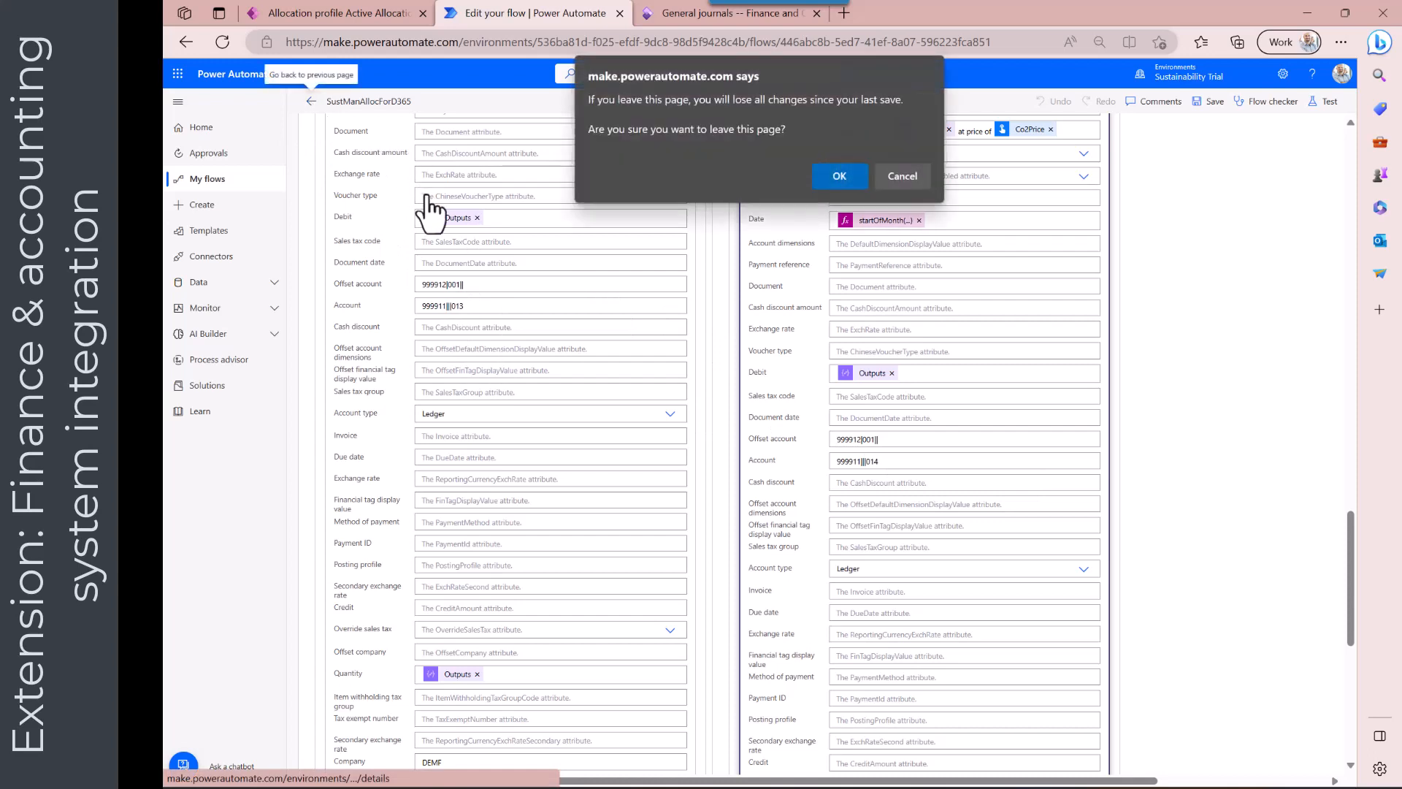
pyautogui.click(825, 179)
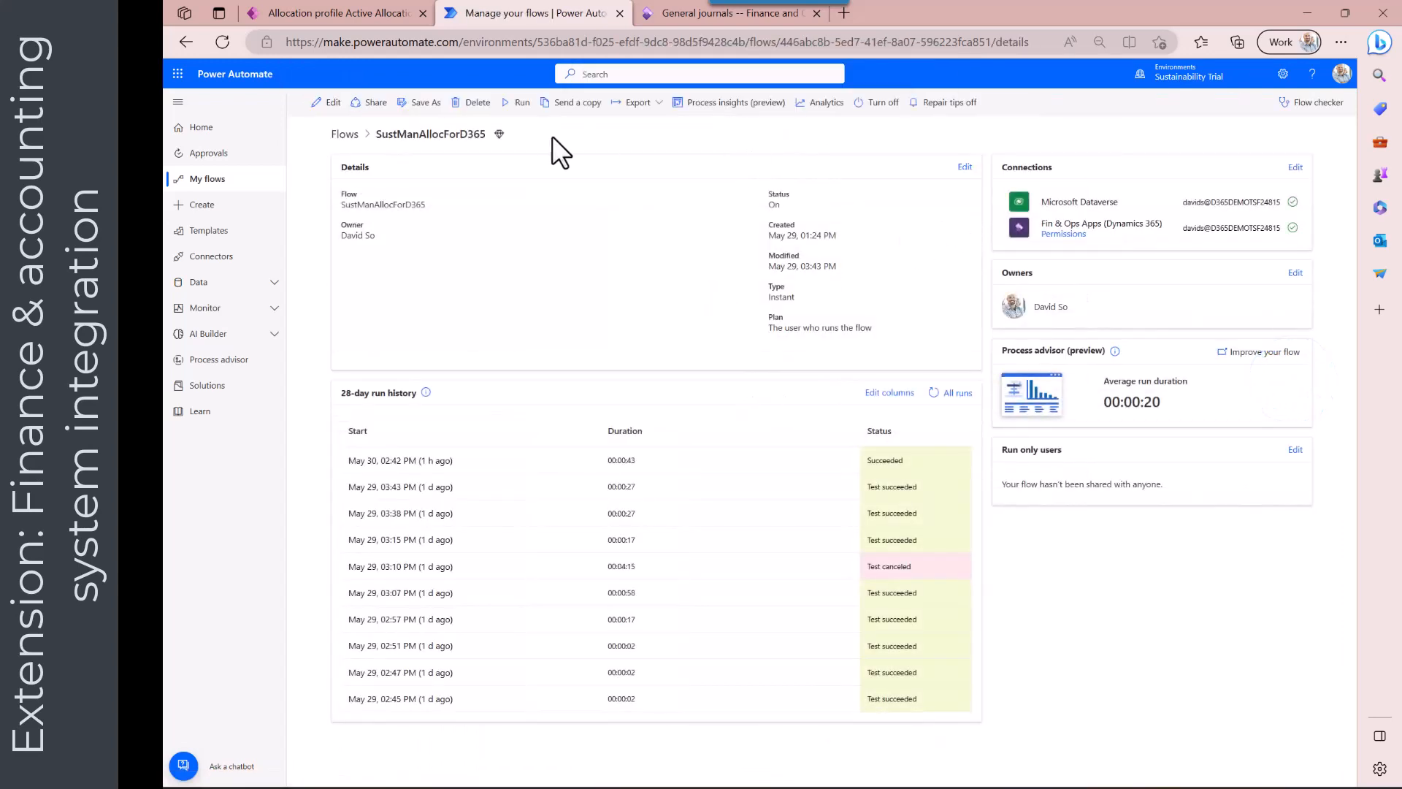
pyautogui.click(515, 103)
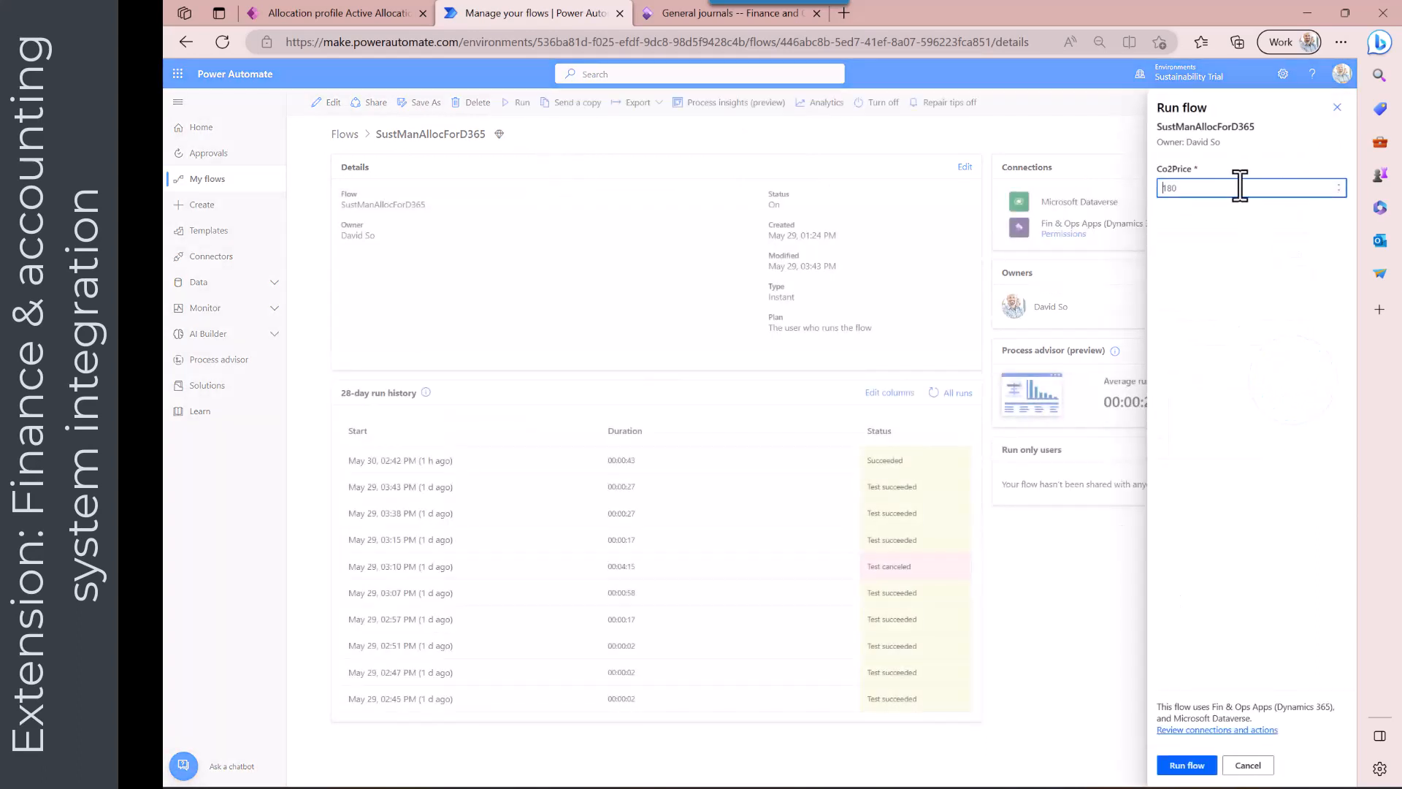
pyautogui.press('BackSpace')
pyautogui.press('BackSpace')
pyautogui.press('BackSpace')
pyautogui.write('200')
pyautogui.click(1190, 766)
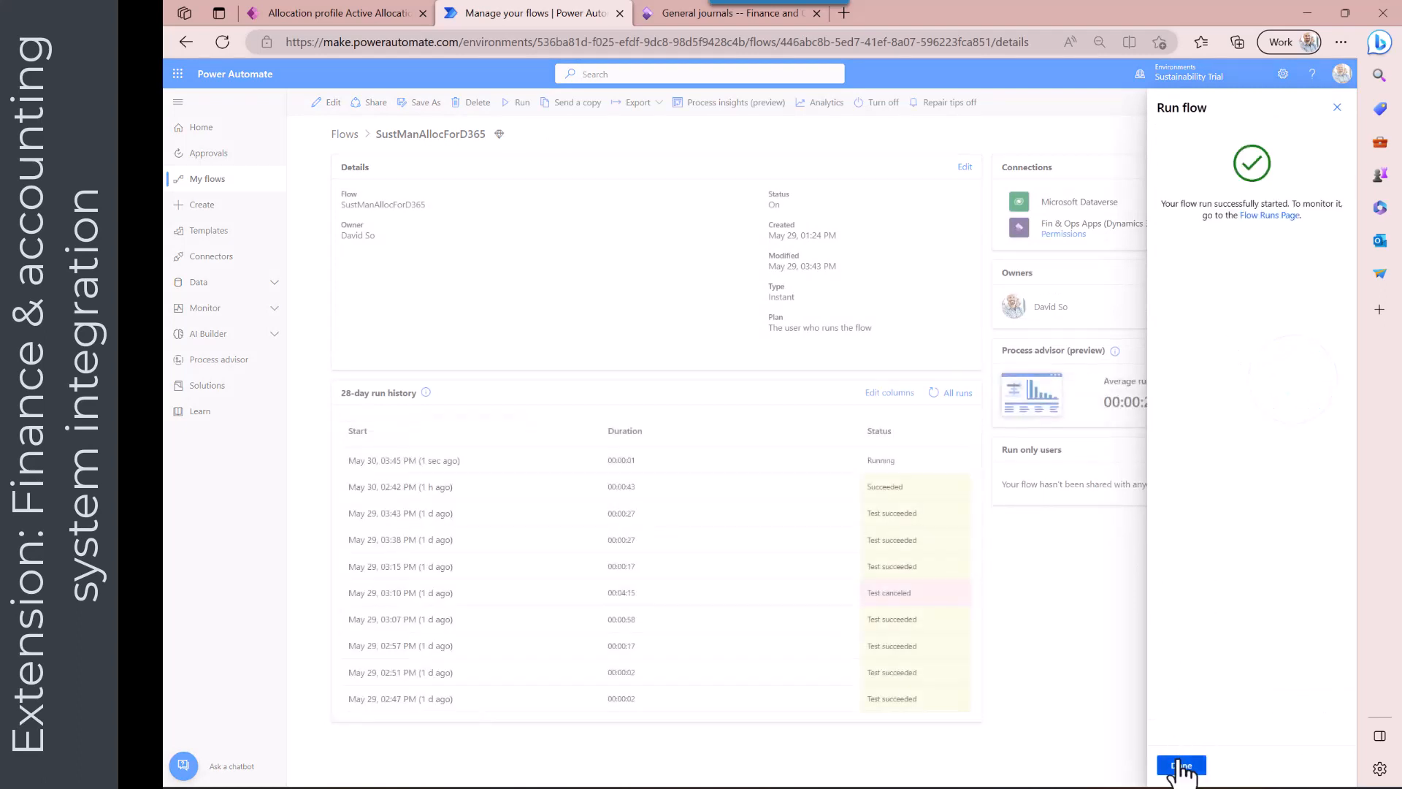
pyautogui.click(1180, 765)
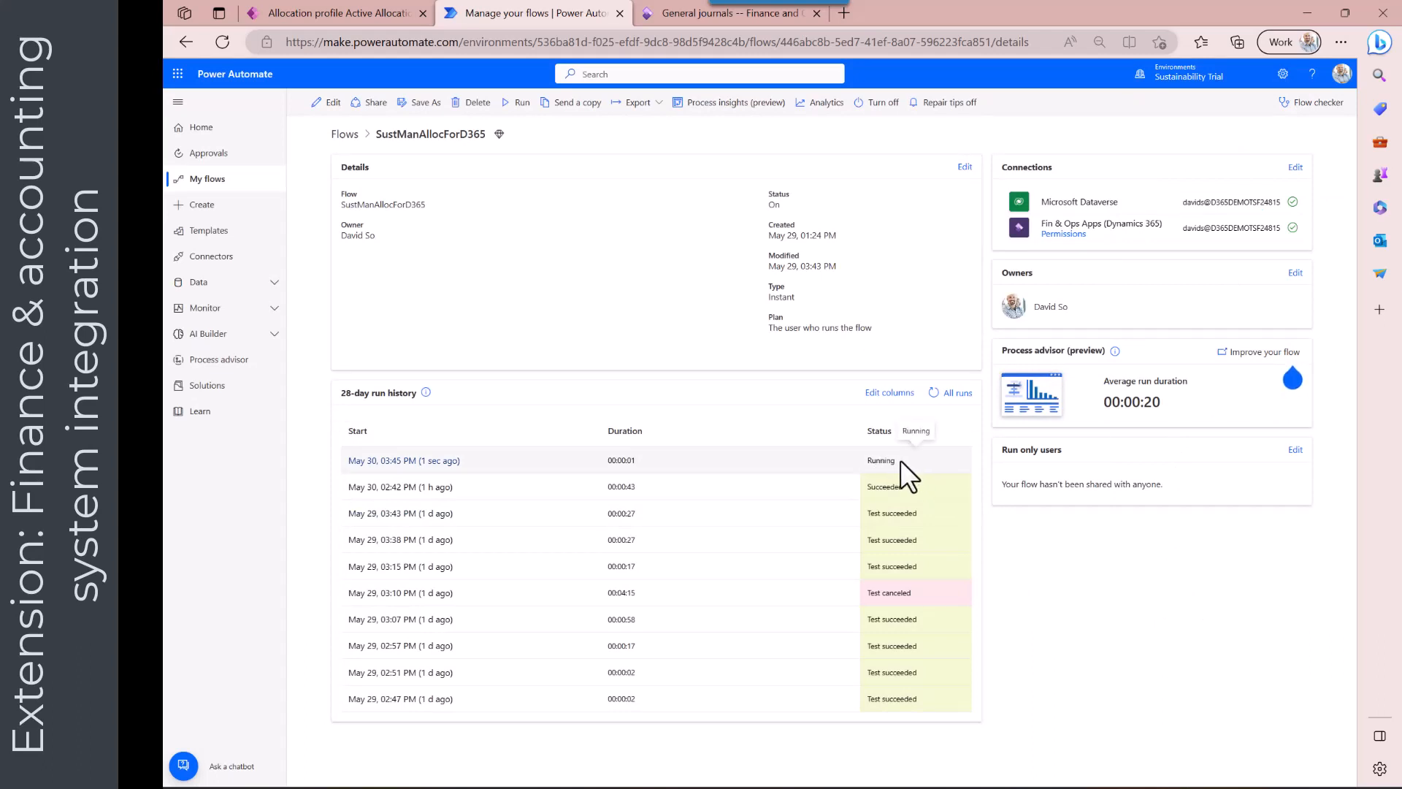
# Switch to the Finance and Operations tab and open General journals from the General ledger module
pyautogui.click(708, 14)
pyautogui.click(229, 136)
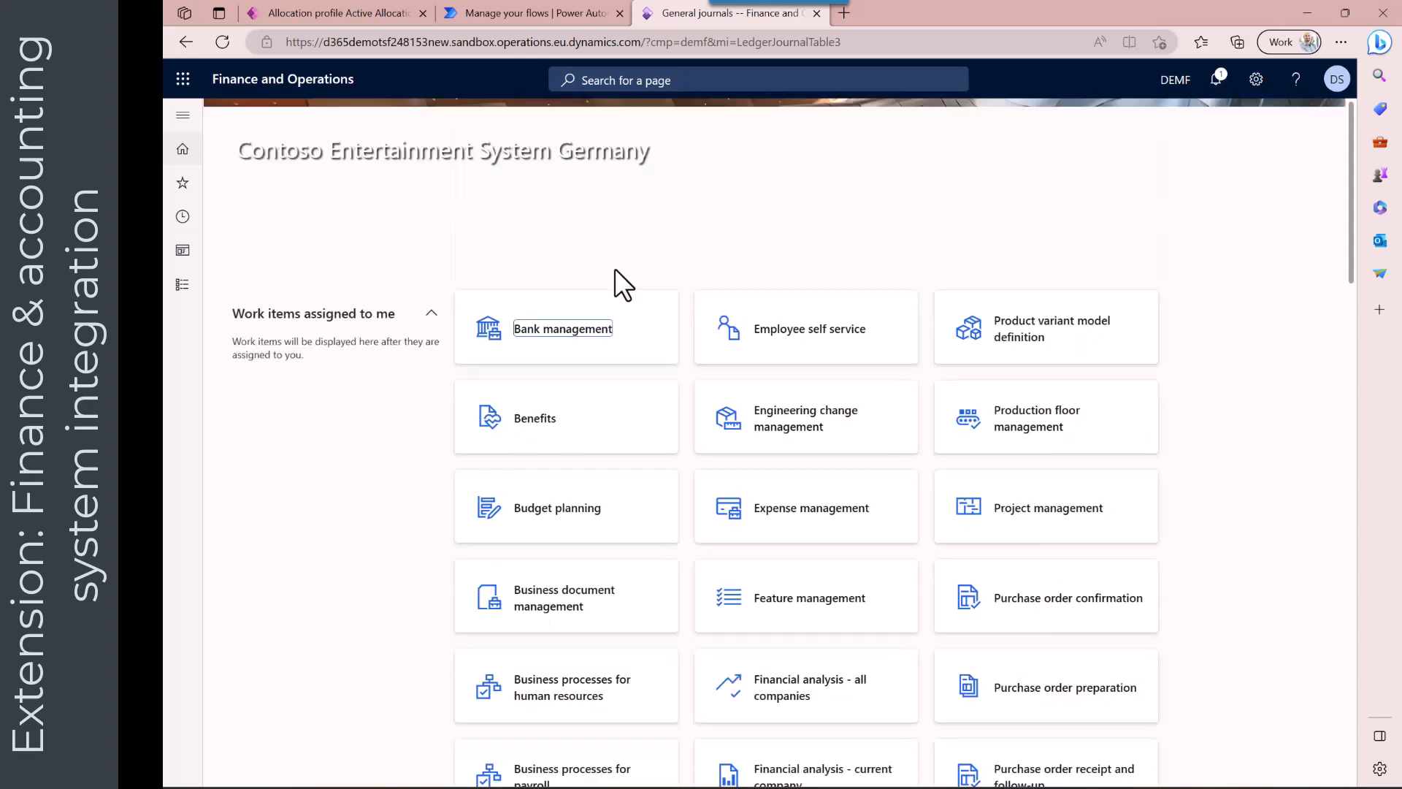
pyautogui.click(182, 285)
pyautogui.scroll(-3, 226, 546)
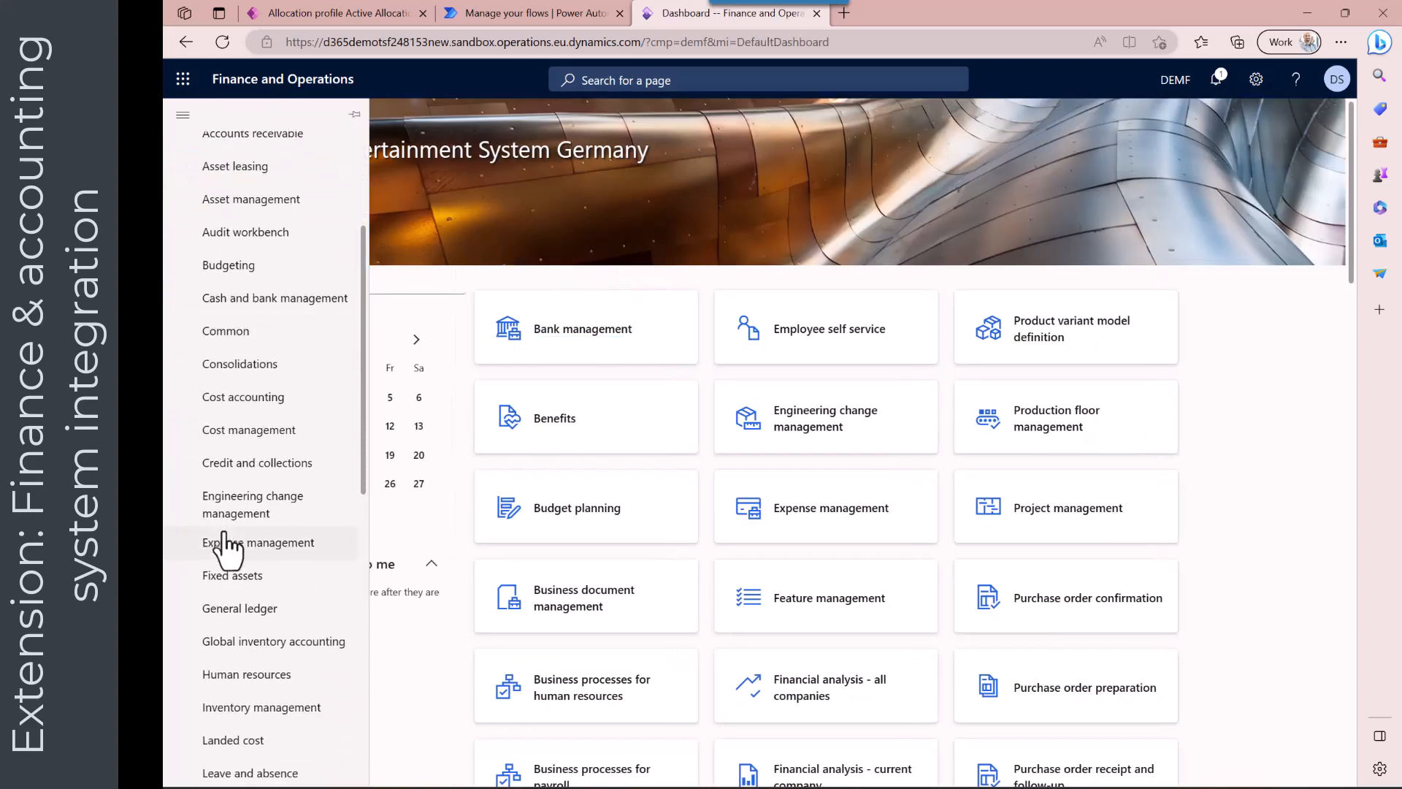
pyautogui.click(241, 614)
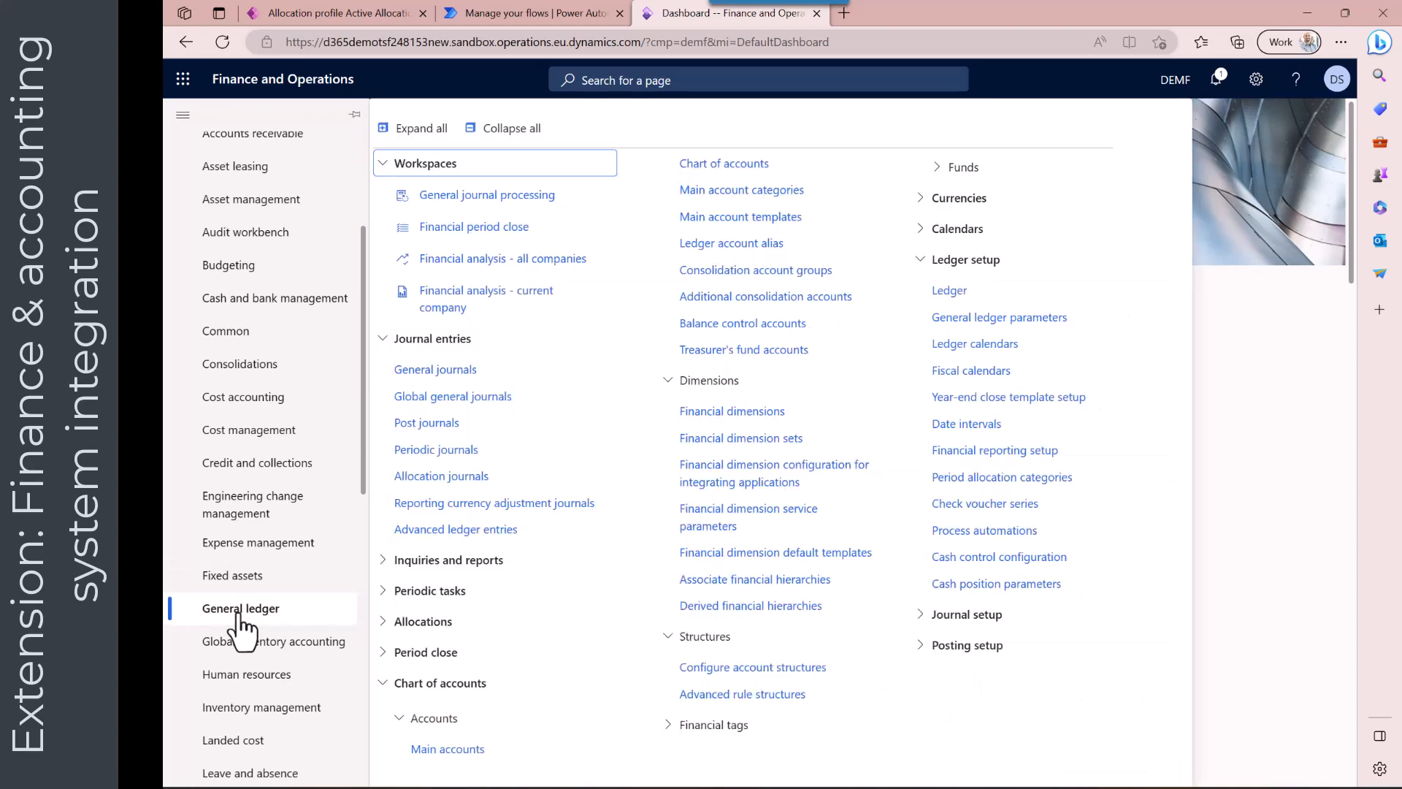
pyautogui.click(442, 371)
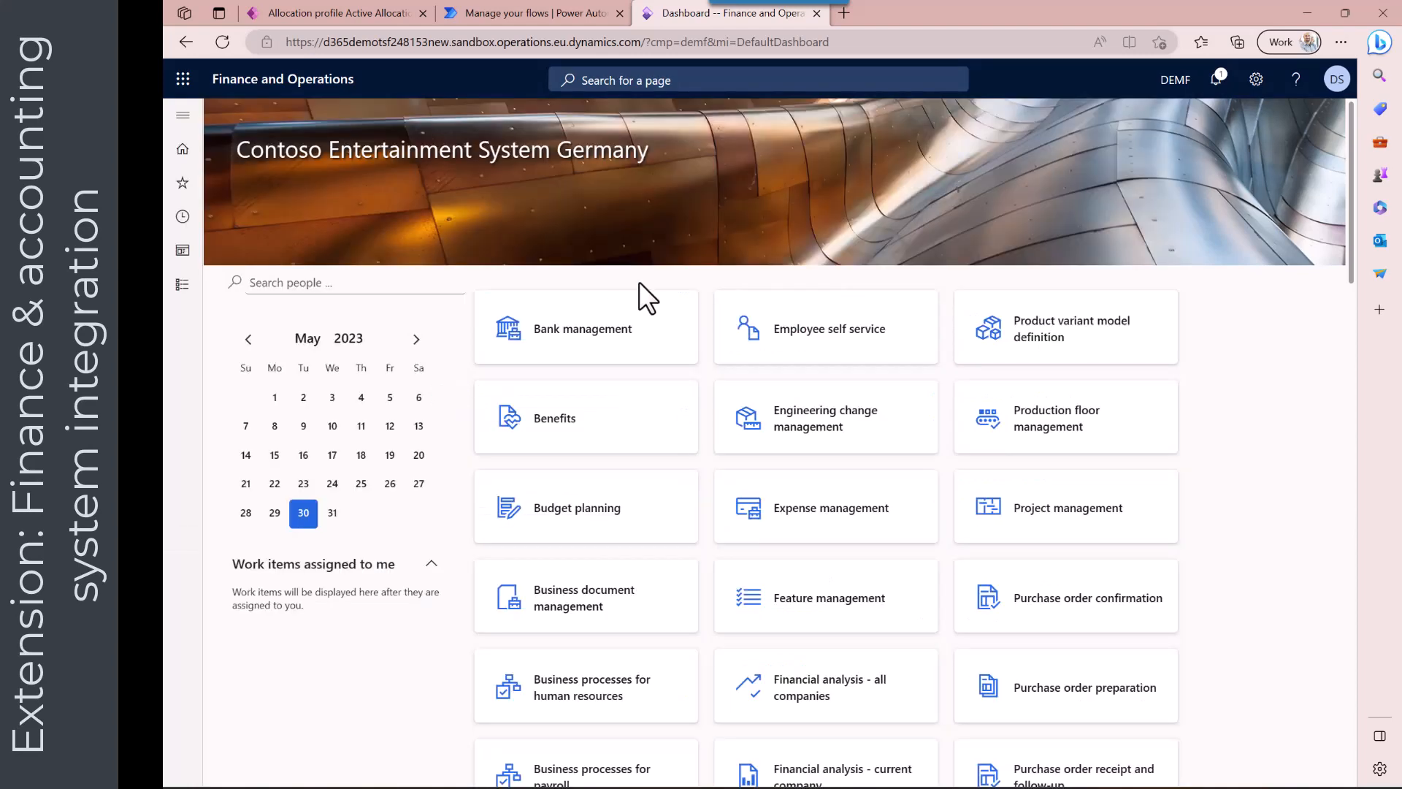
# Open journal batch 00180 and review its allocation lines for the Purch, Sales and Admin cost centers
pyautogui.click(630, 418)
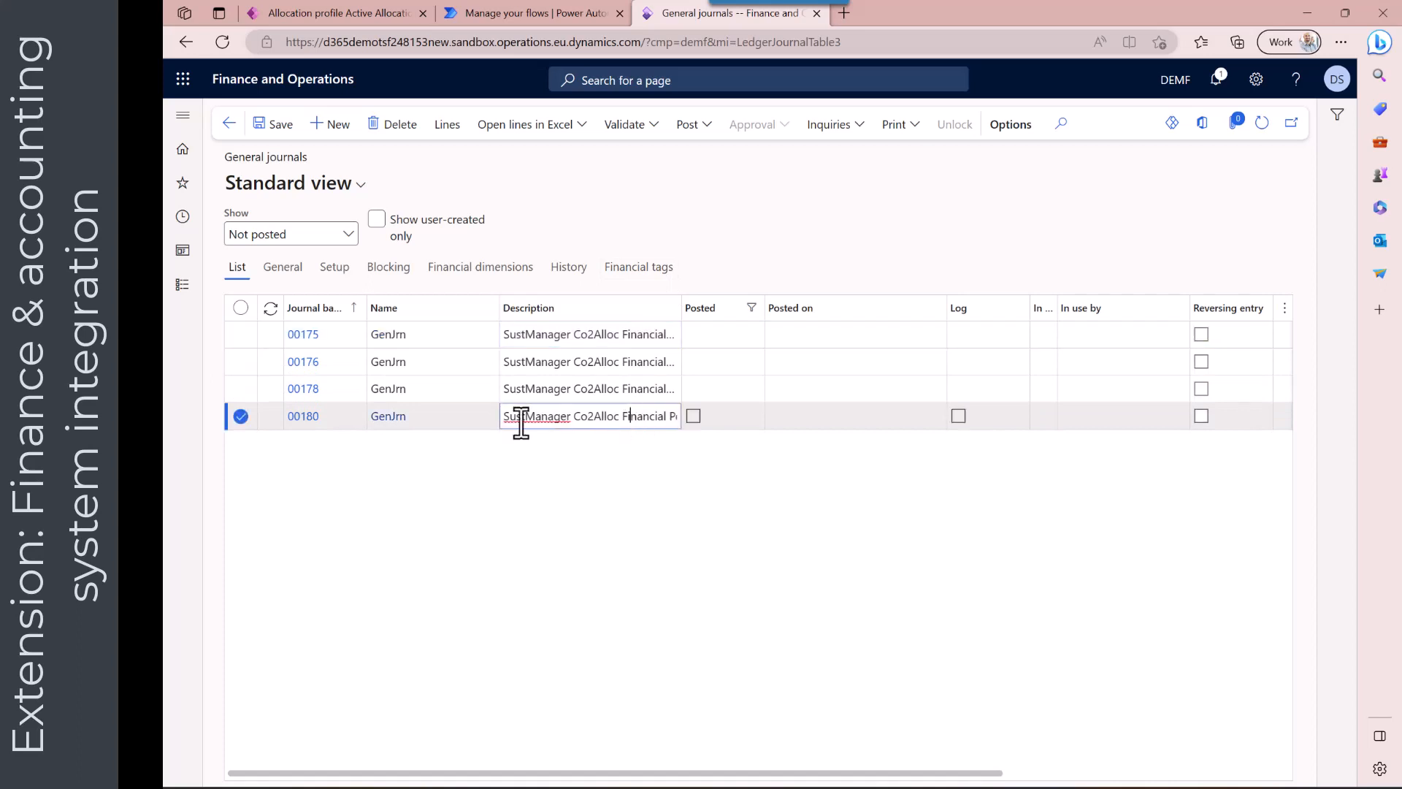
pyautogui.click(303, 419)
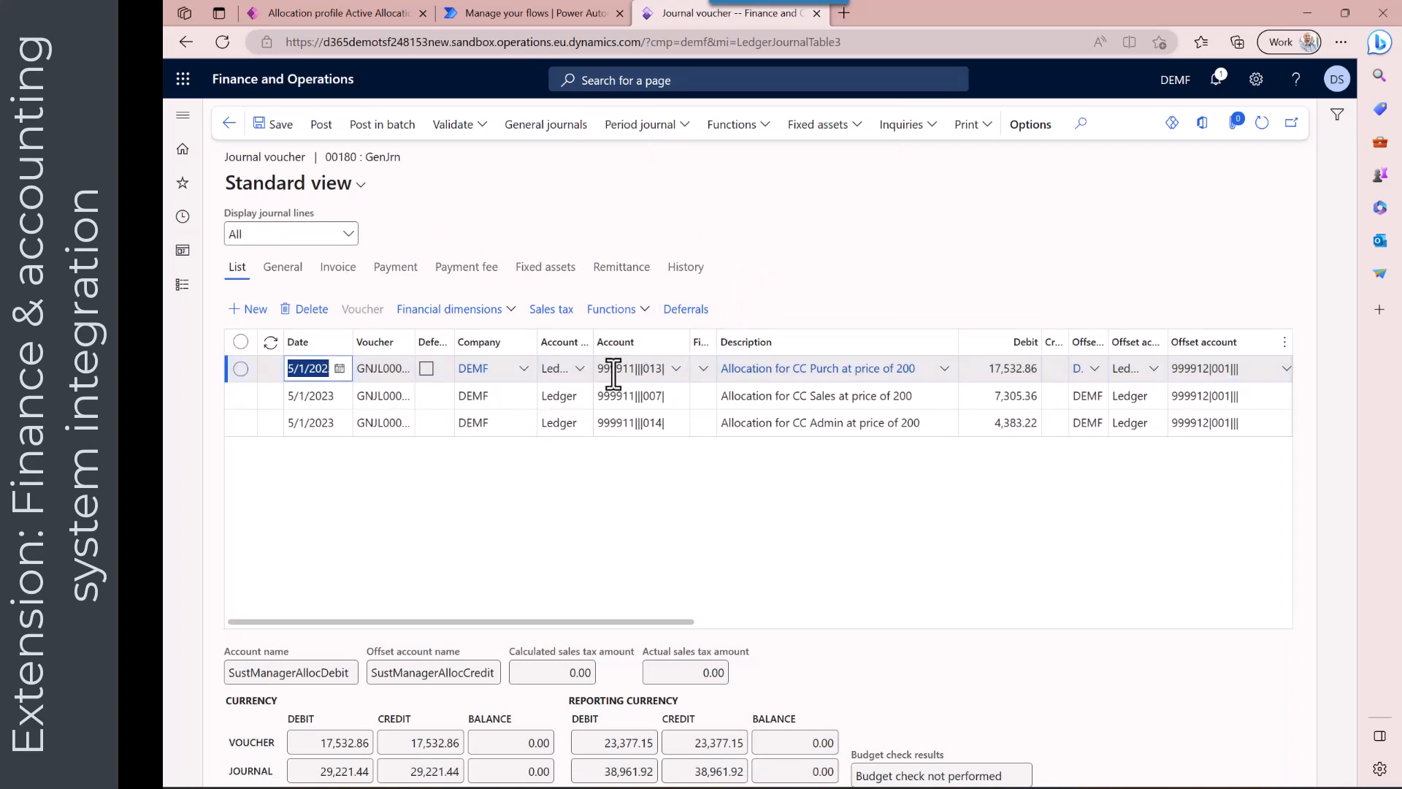
pyautogui.moveTo(613, 374)
pyautogui.moveTo(1187, 368)
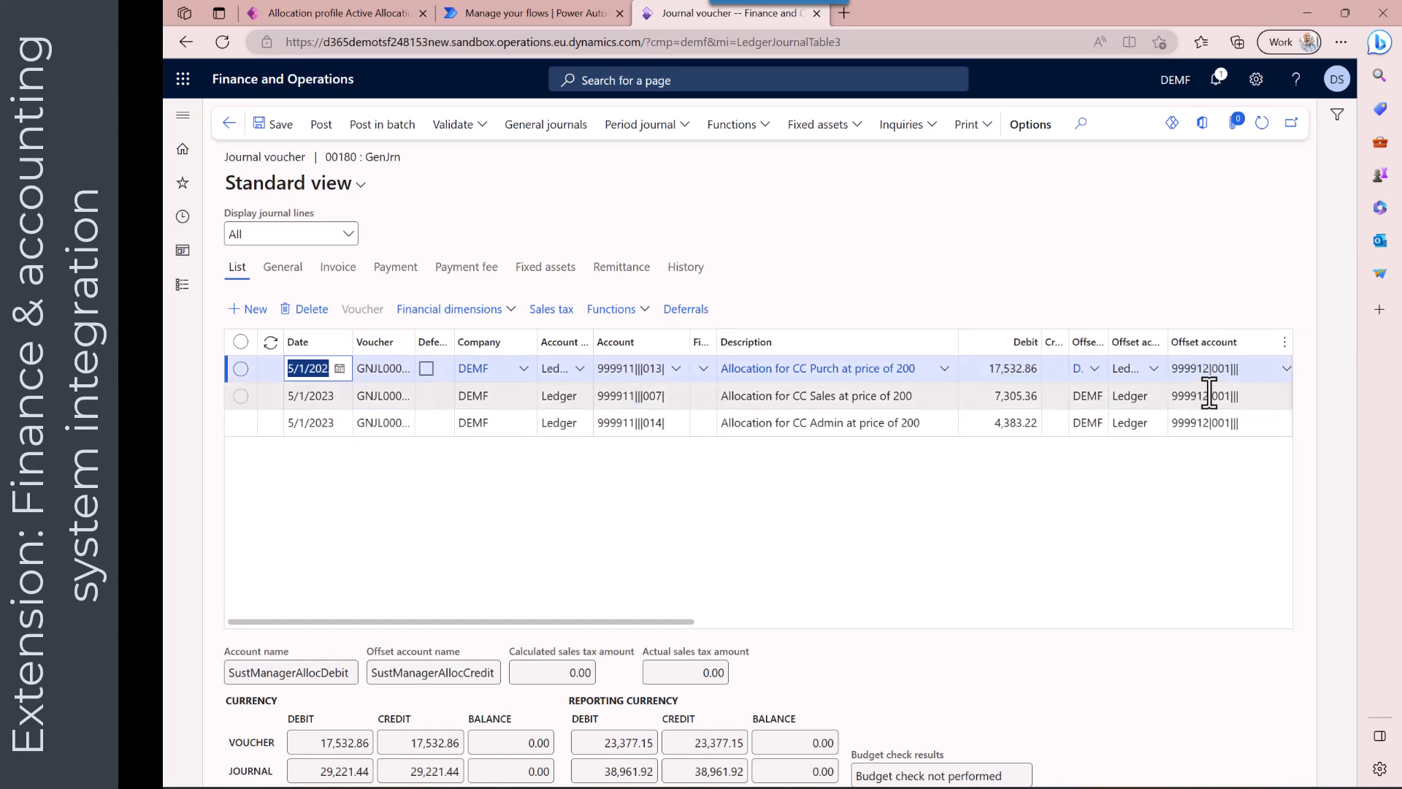
pyautogui.moveTo(1209, 393)
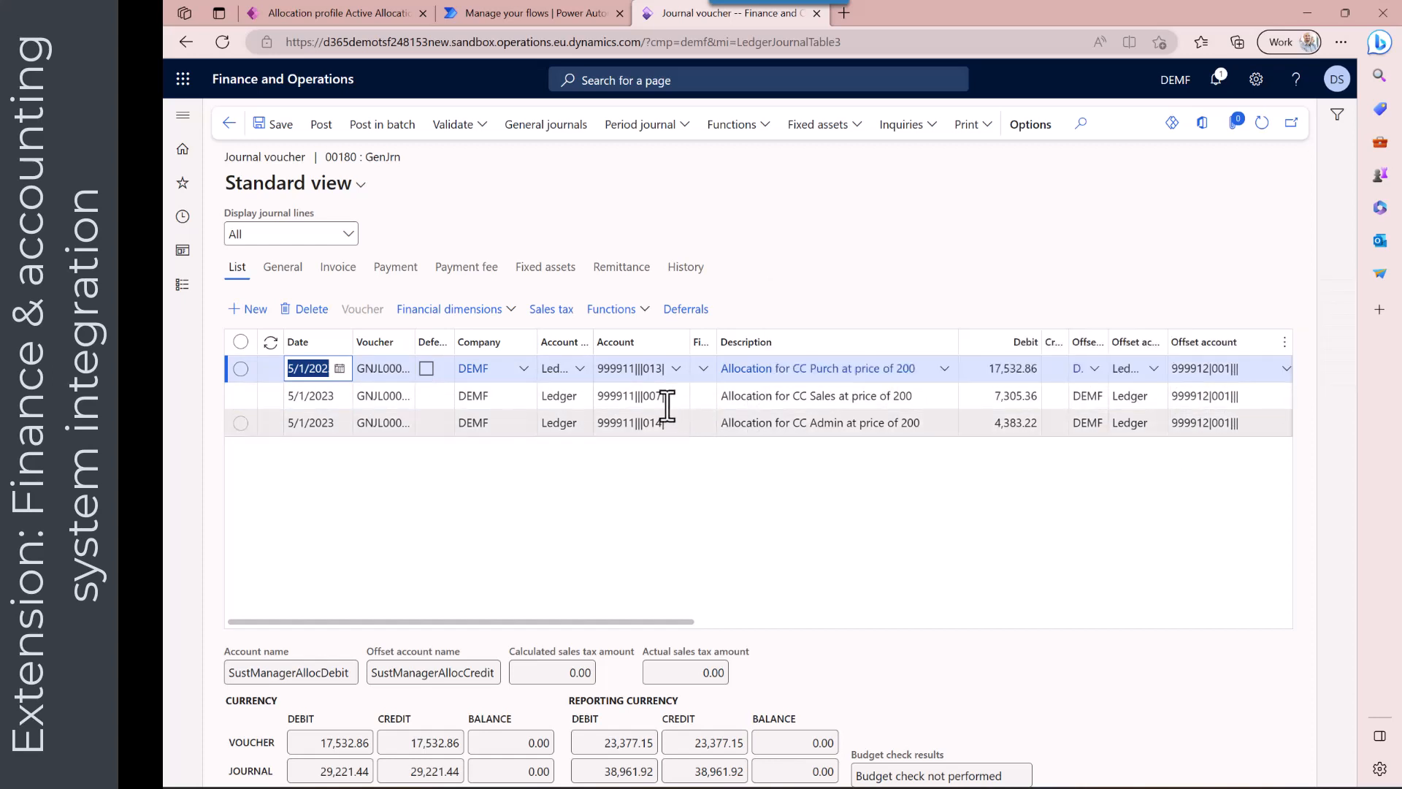
pyautogui.moveTo(651, 398)
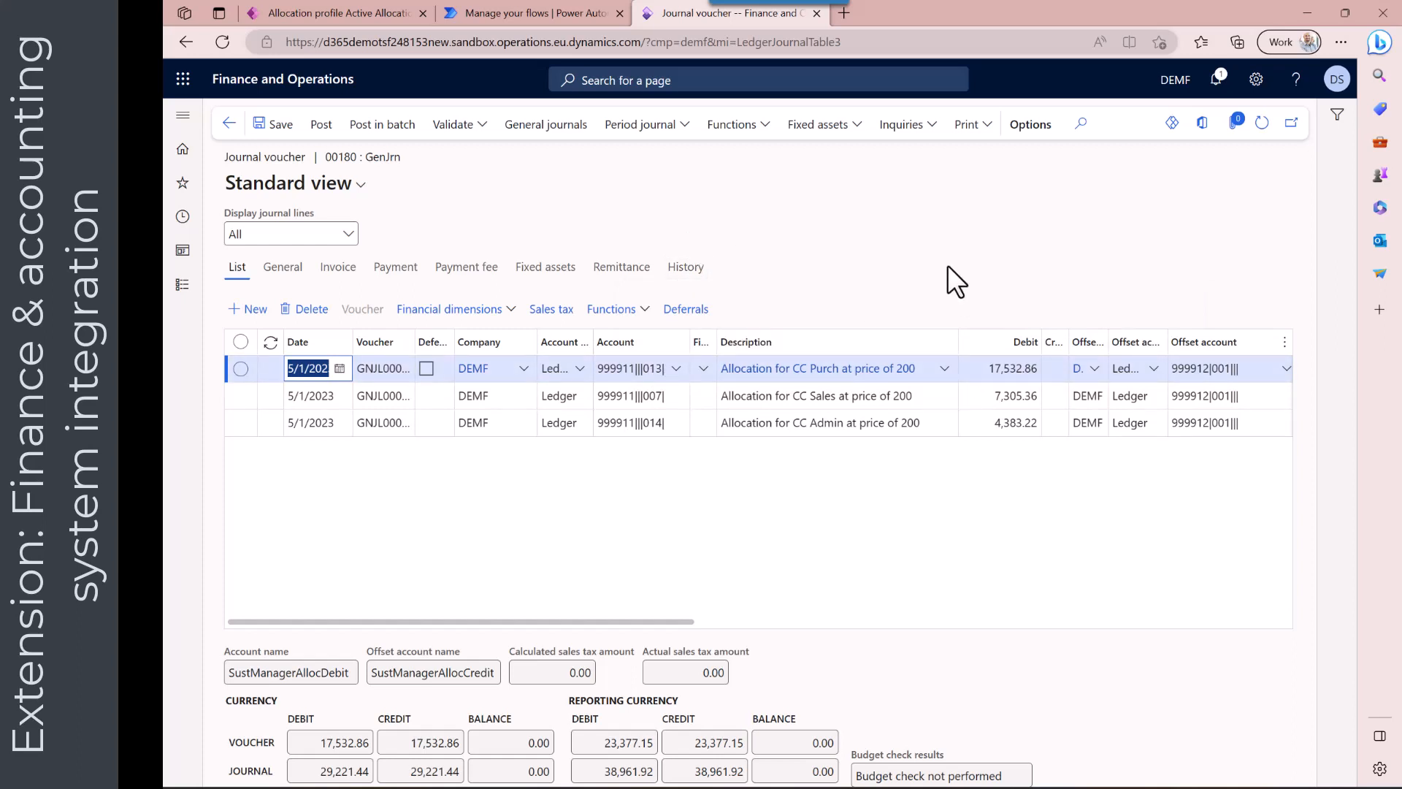
# Validate journal 00180 by running Simulate posting
pyautogui.click(480, 127)
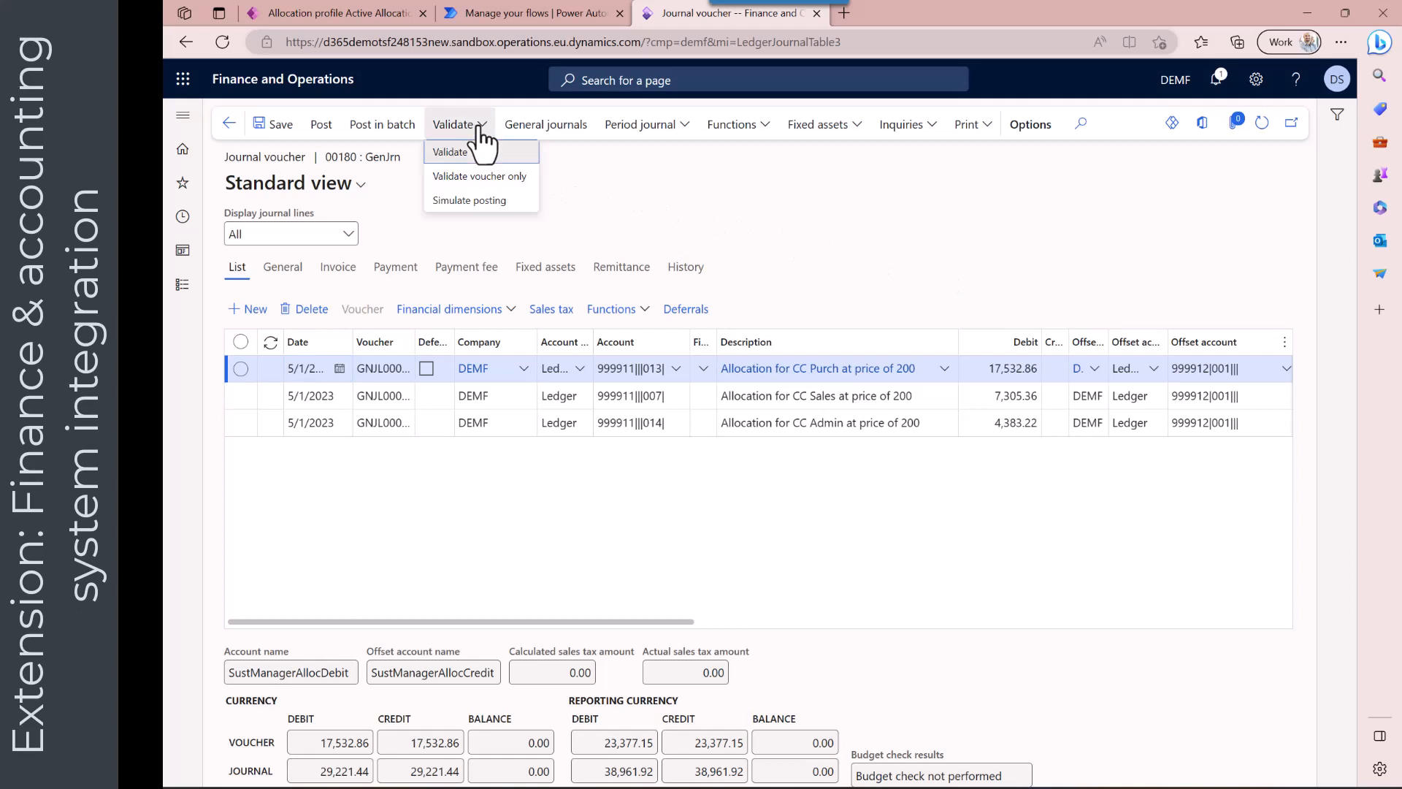
pyautogui.click(471, 199)
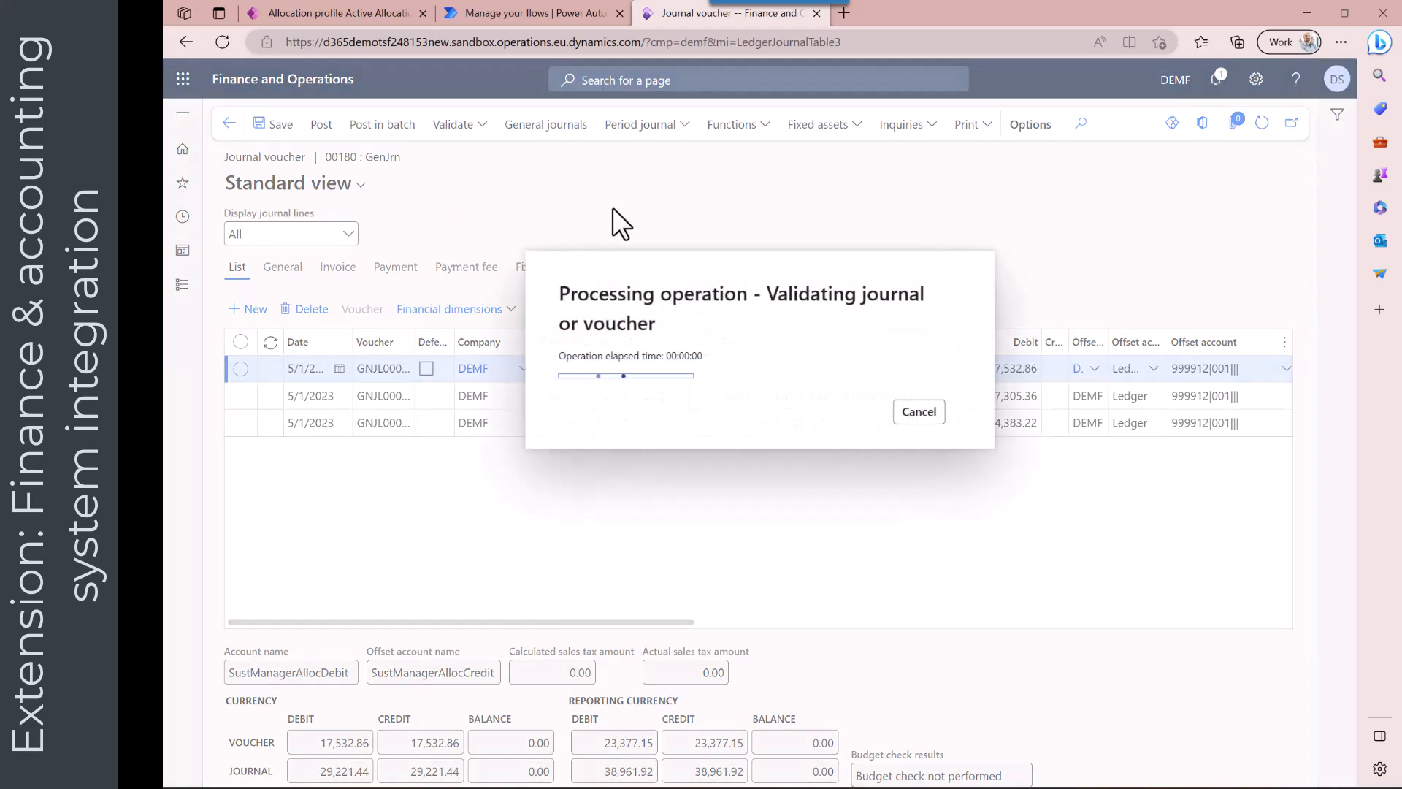